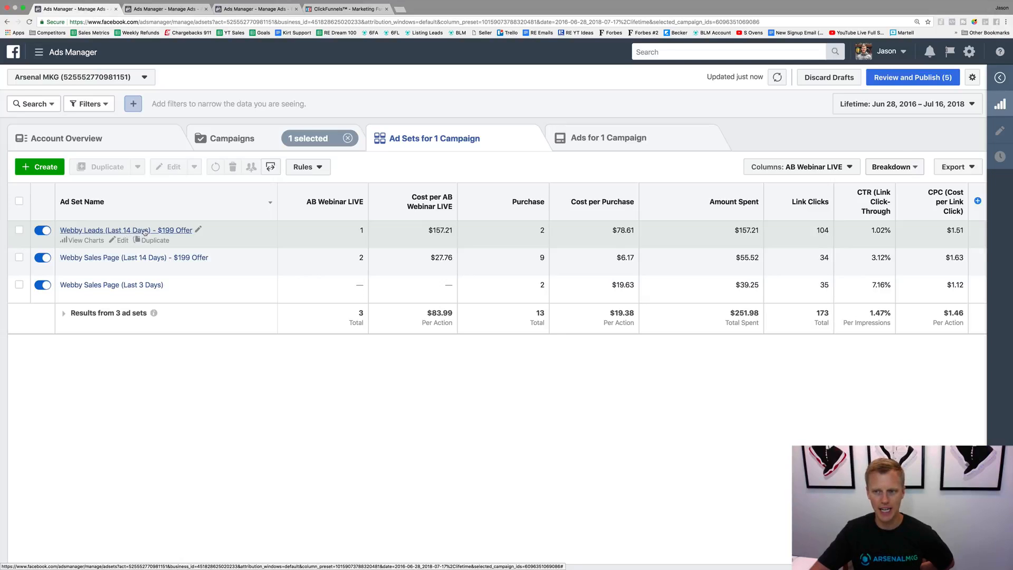
- Check the ad sets' daily budgets with the Performance column preset and return to the AB Webinar LIVE preset
click(846, 166)
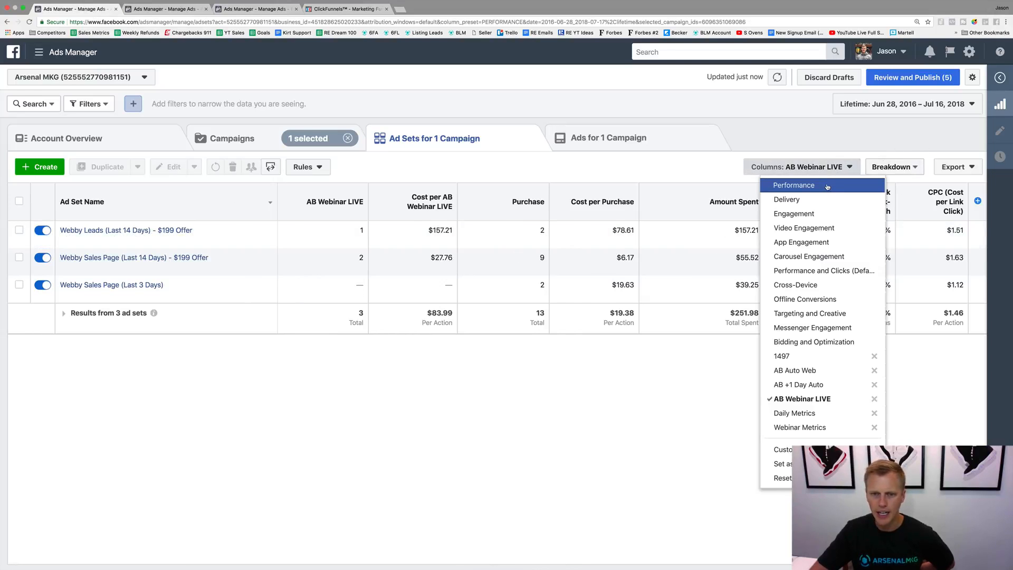
click(827, 185)
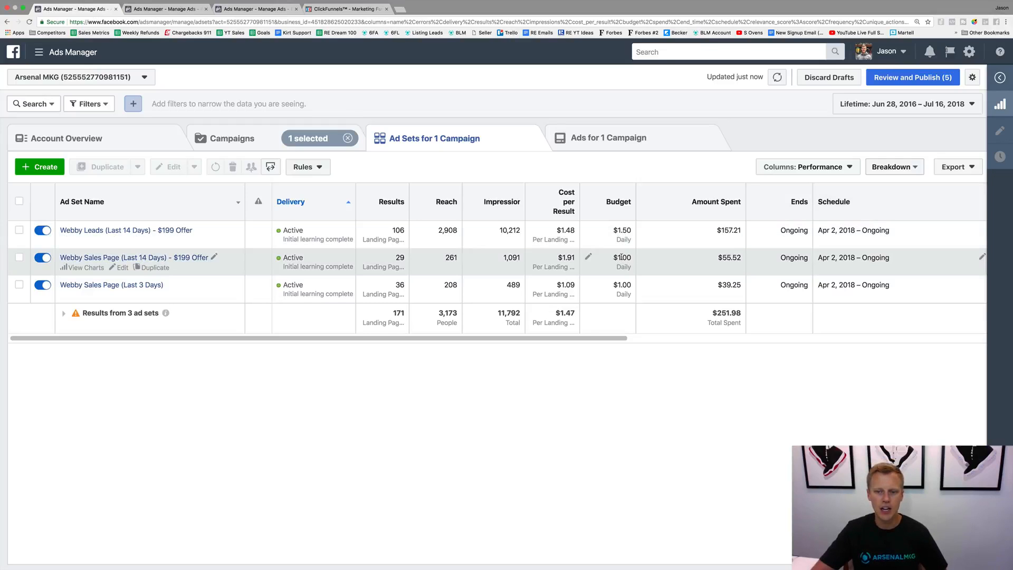
click(826, 170)
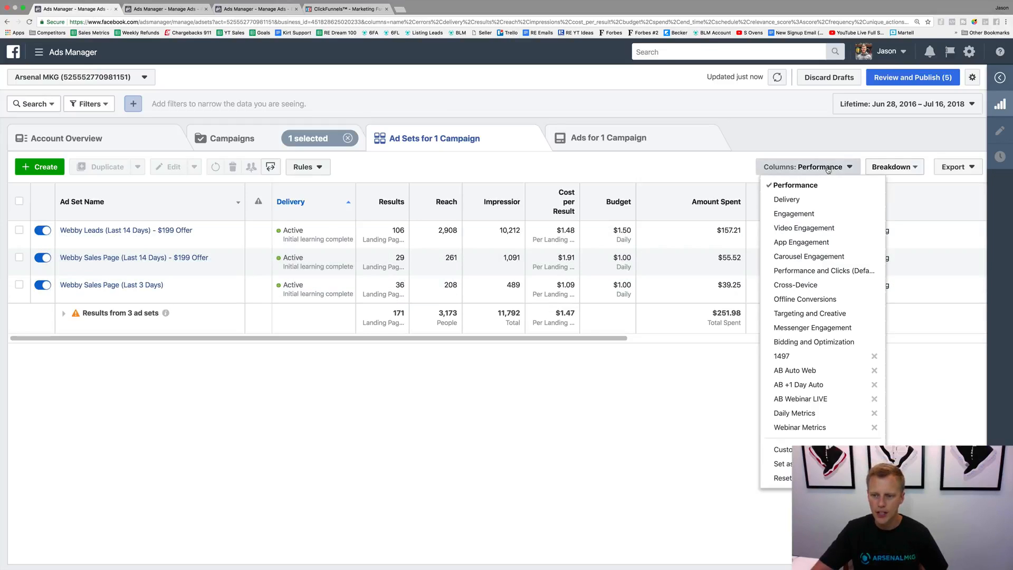
click(817, 399)
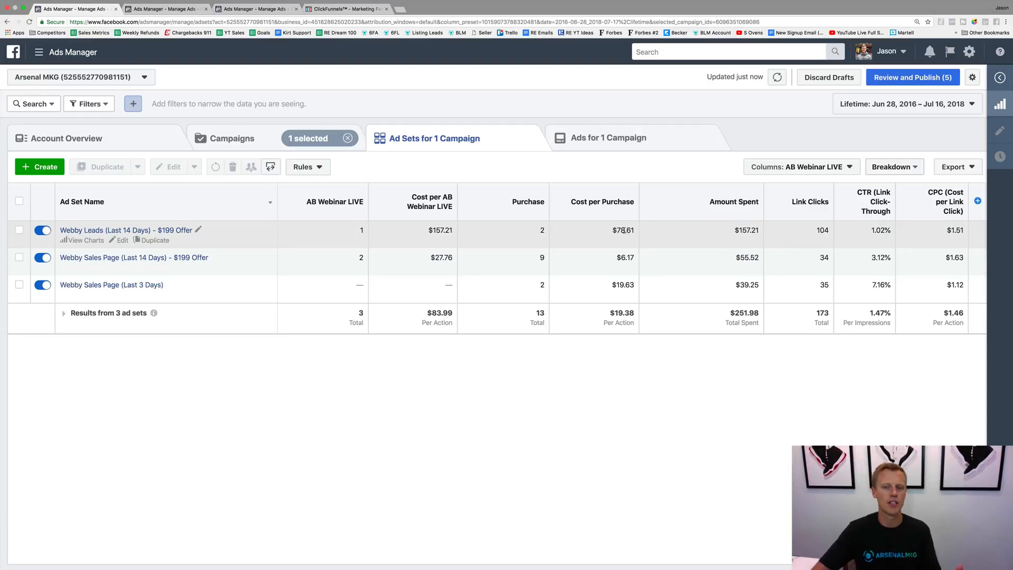
- Examine the purchase figures of the two Webby Sales Page ad sets, selecting the 14-day row and the 3-day row
click(542, 258)
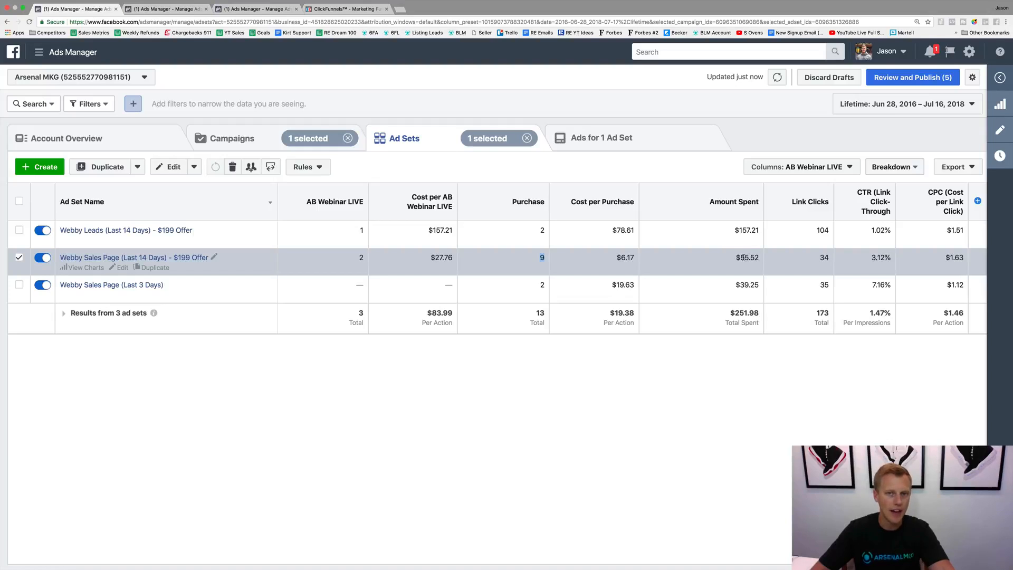
click(543, 259)
drag(543, 258, 538, 259)
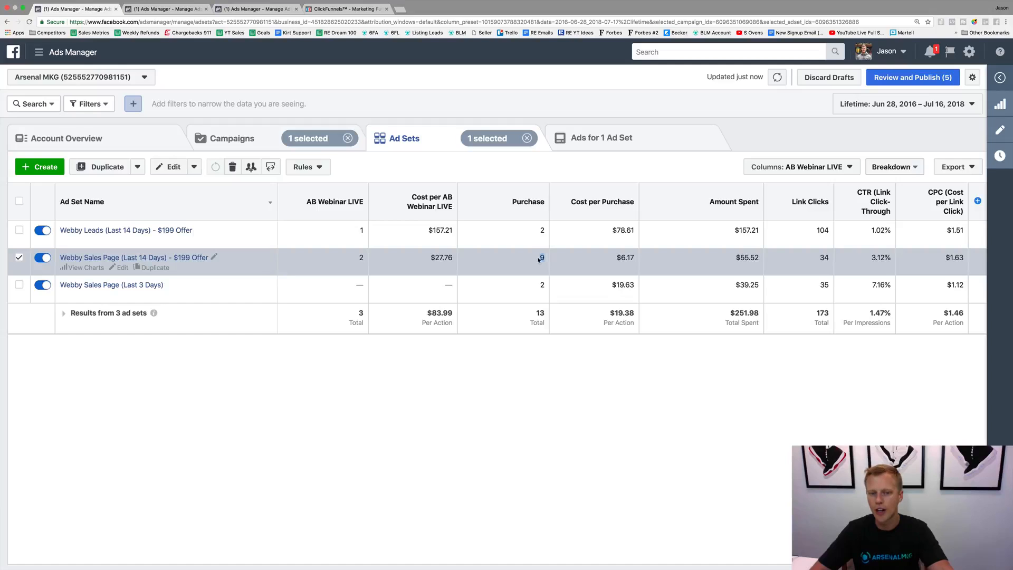
click(545, 286)
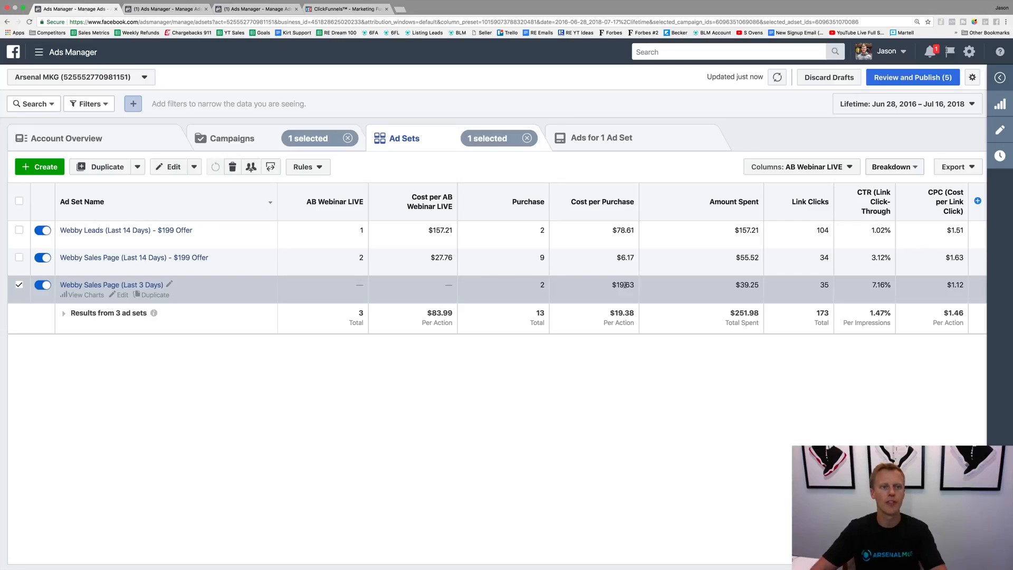
- Switch to the other campaign's ad sets and review the purchases for each webinar retargeting audience
click(167, 11)
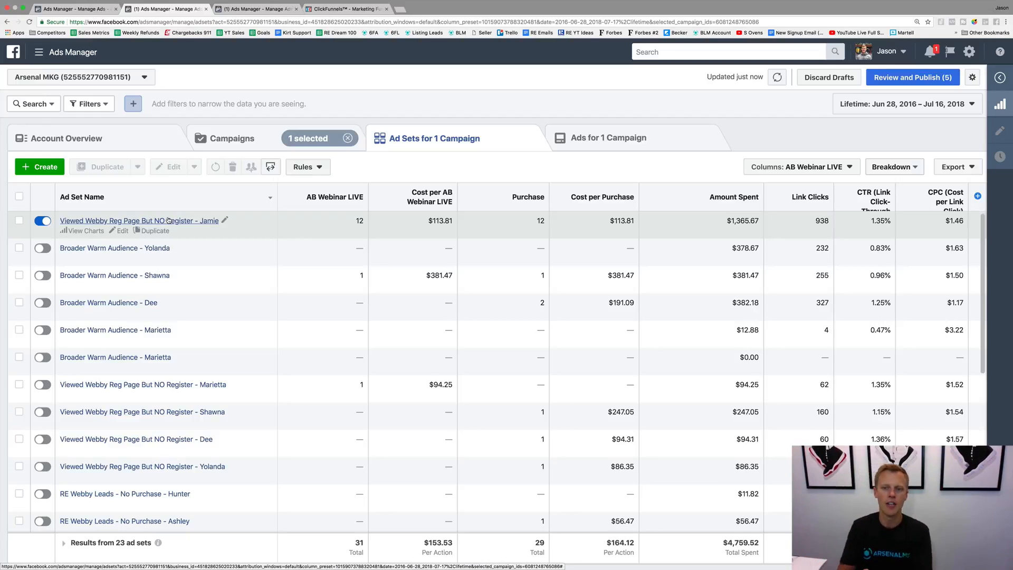
mouse_move(539, 226)
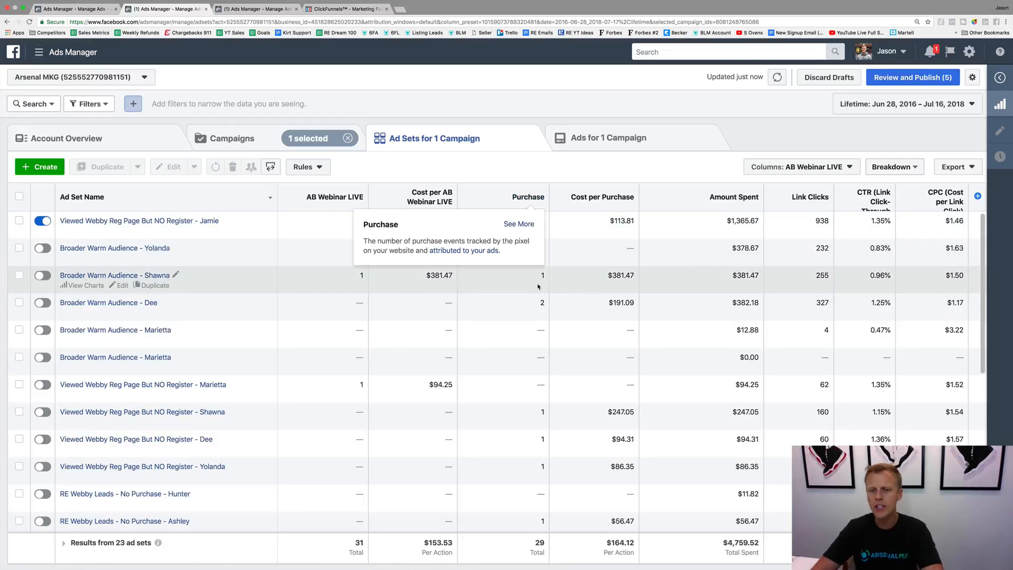
scroll(541, 405, down, 5)
scroll(542, 405, down, 1)
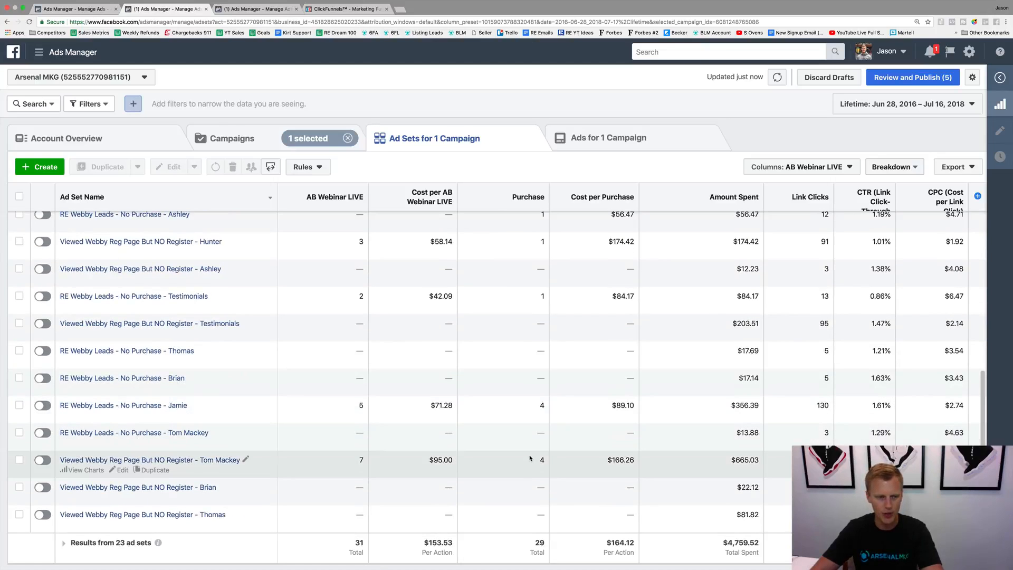
scroll(471, 444, up, 2)
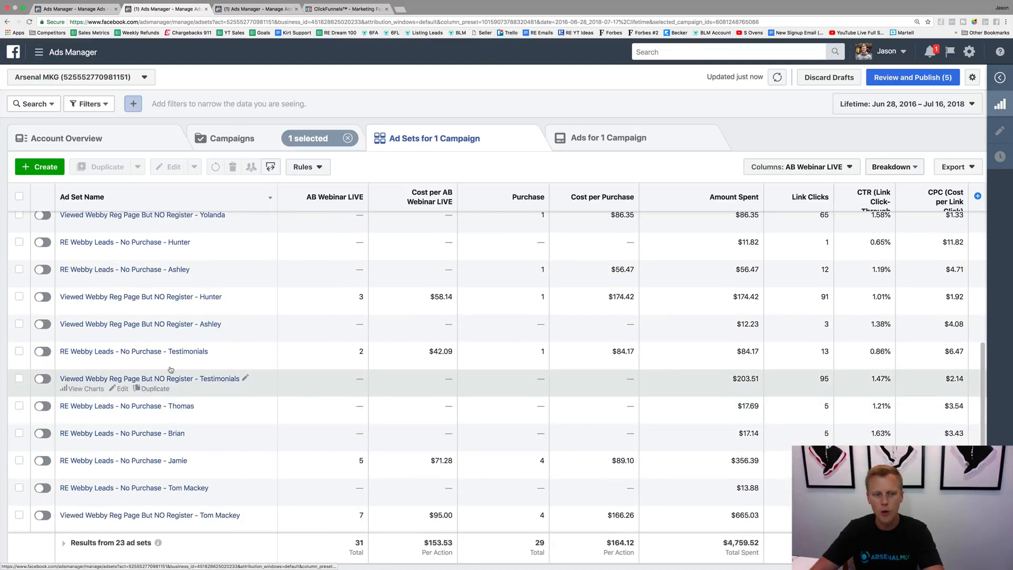
scroll(183, 327, up, 3)
scroll(184, 327, up, 3)
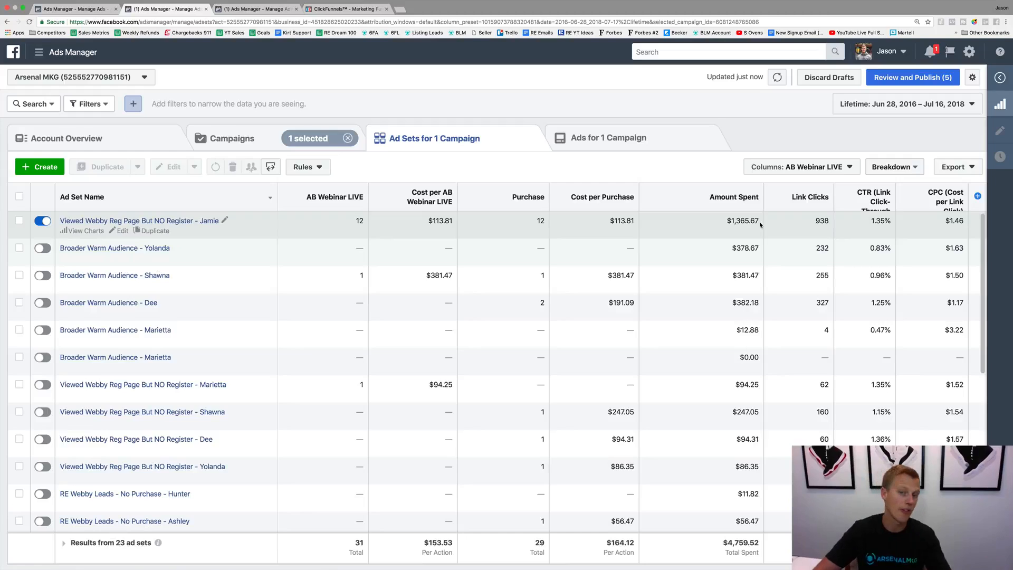
- Examine the cost per purchase and amount spent down the whole list of retargeting ad sets
mouse_move(621, 213)
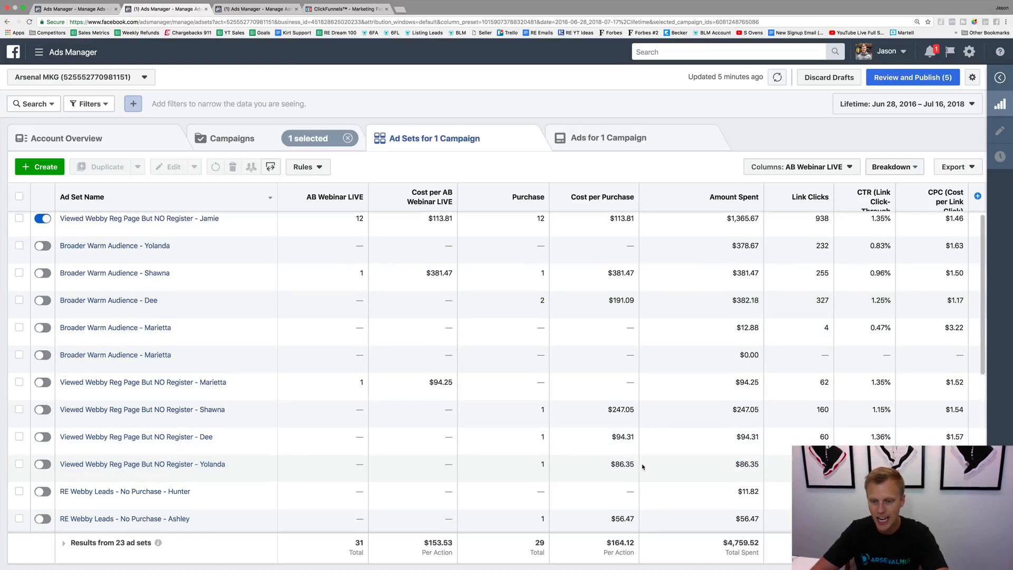
scroll(633, 459, down, 3)
scroll(612, 460, down, 3)
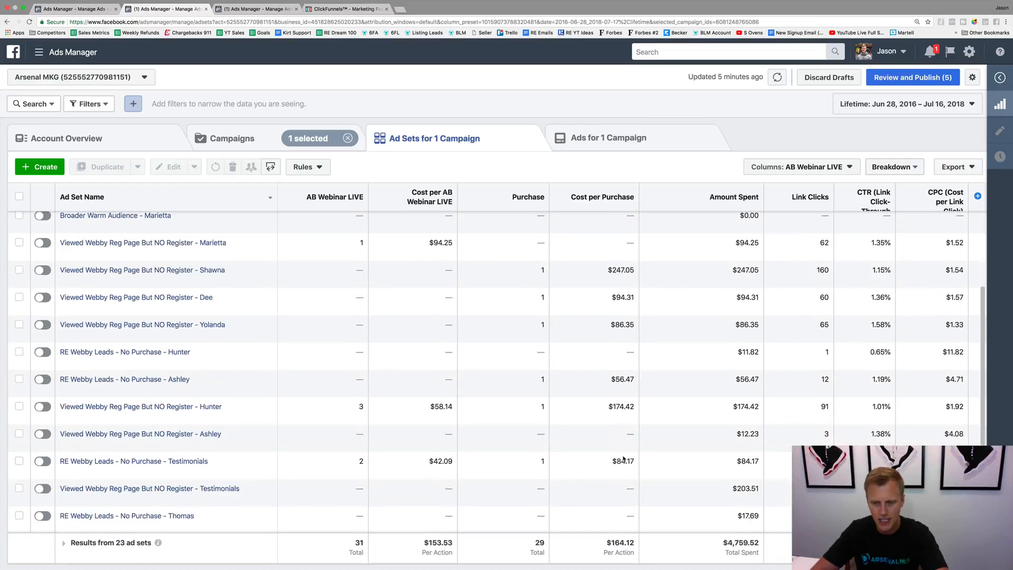
scroll(620, 458, down, 6)
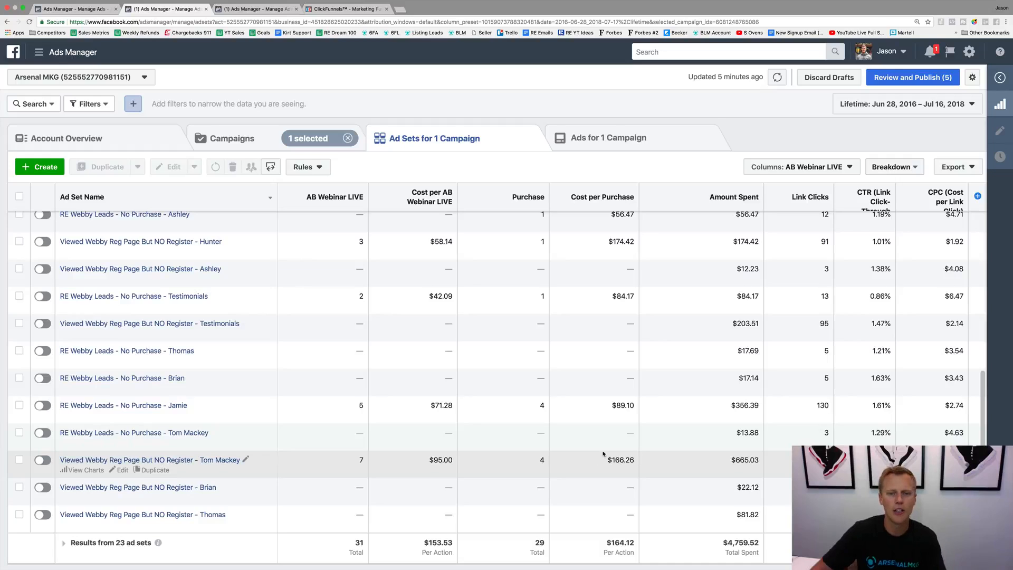
mouse_move(713, 202)
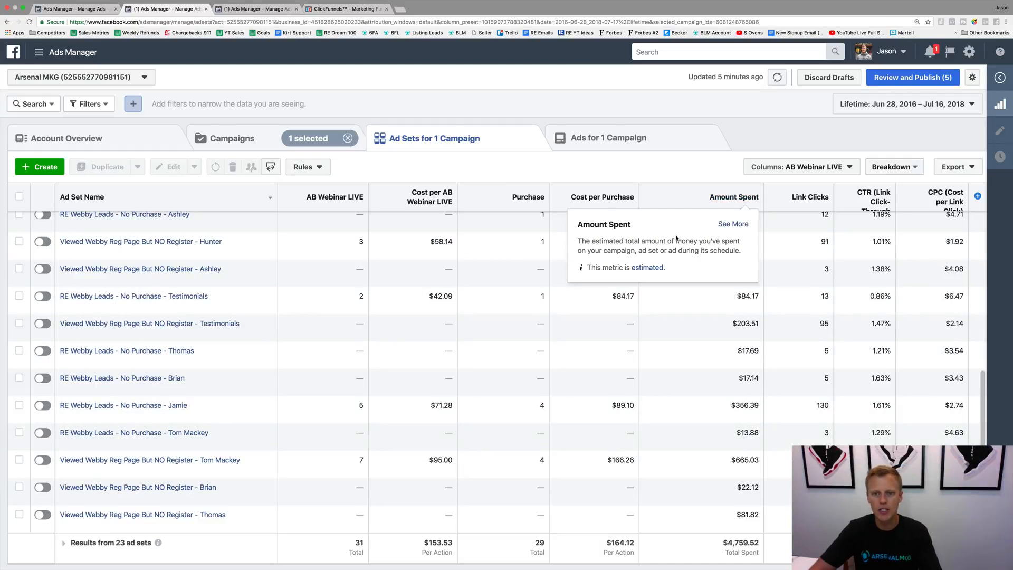
- Apply the Performance column preset to the ad sets of both campaigns to compare their daily budgets
scroll(714, 222, up, 6)
click(811, 167)
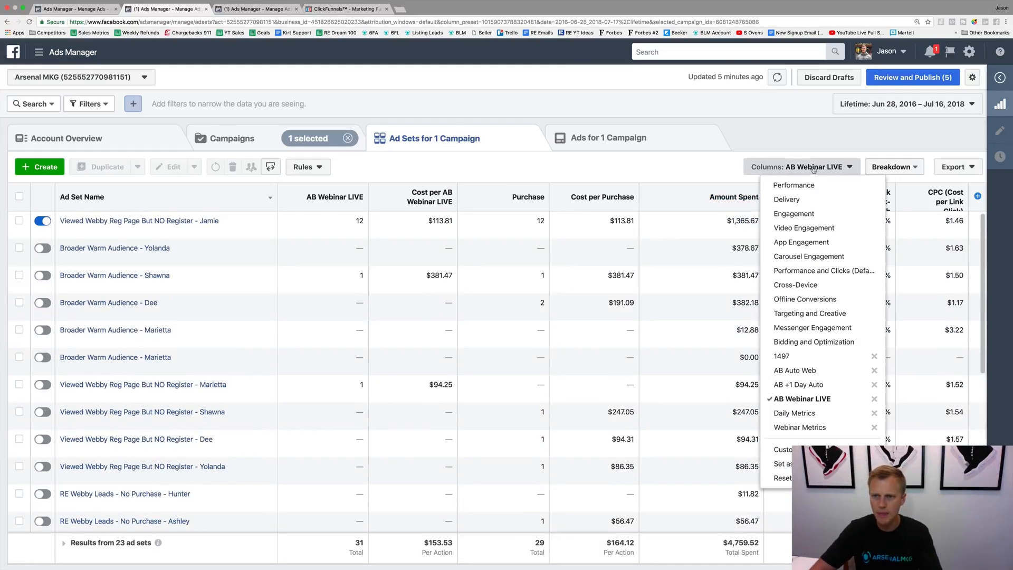
click(812, 185)
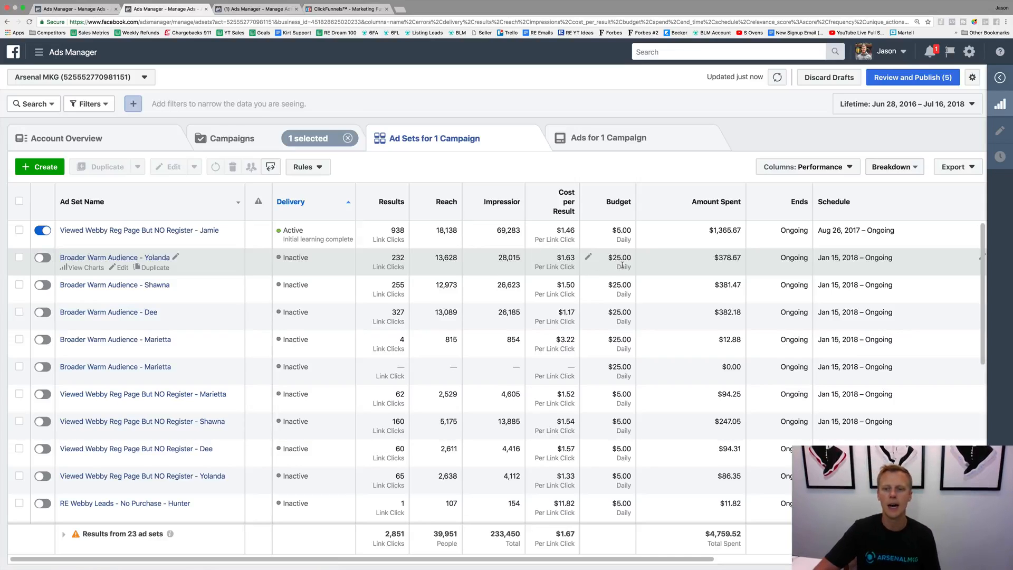
click(63, 8)
click(798, 167)
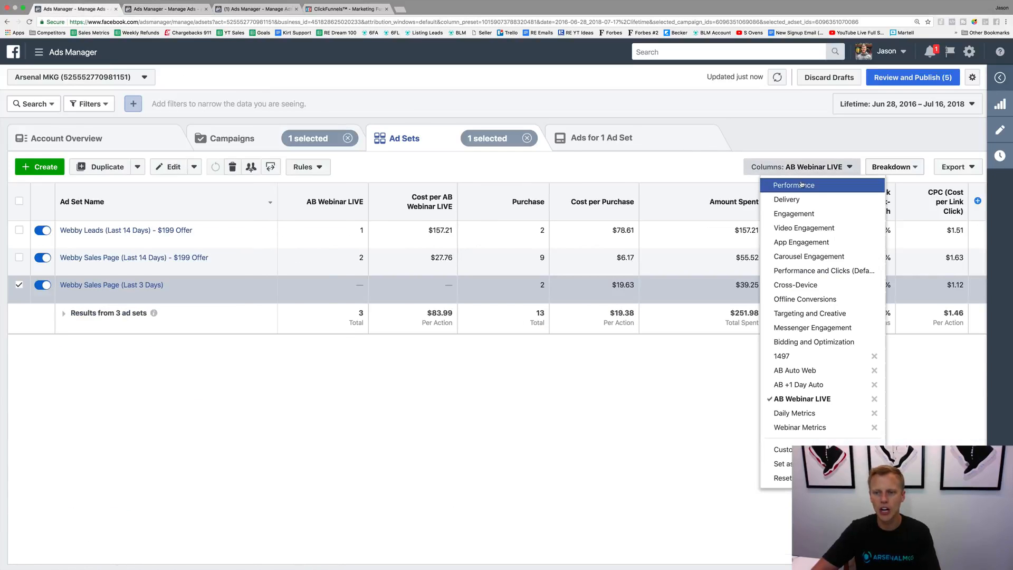
click(797, 183)
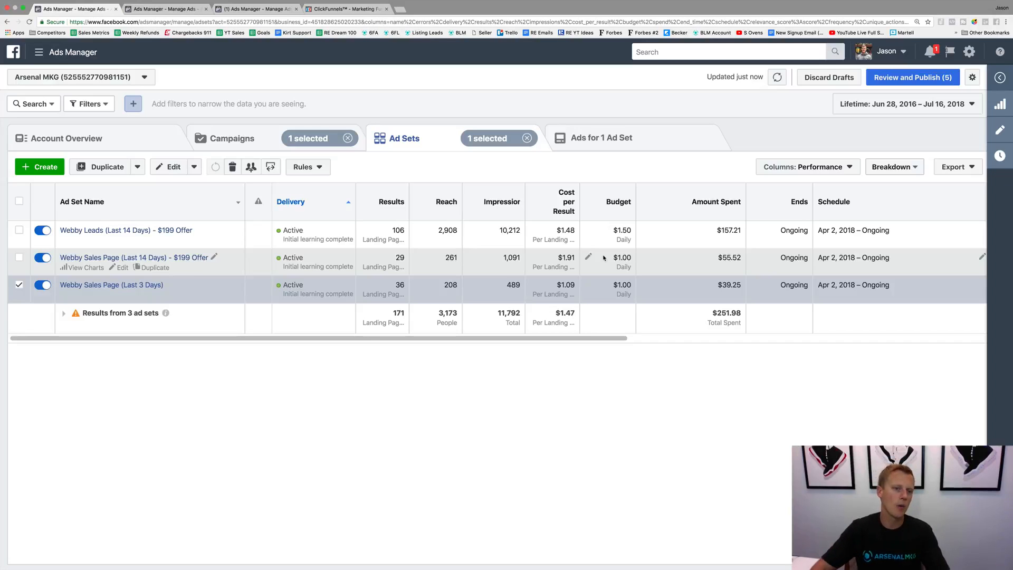
- Switch to the ClickFunnels webinar sales funnel and open the live version of its Sales Page
click(242, 10)
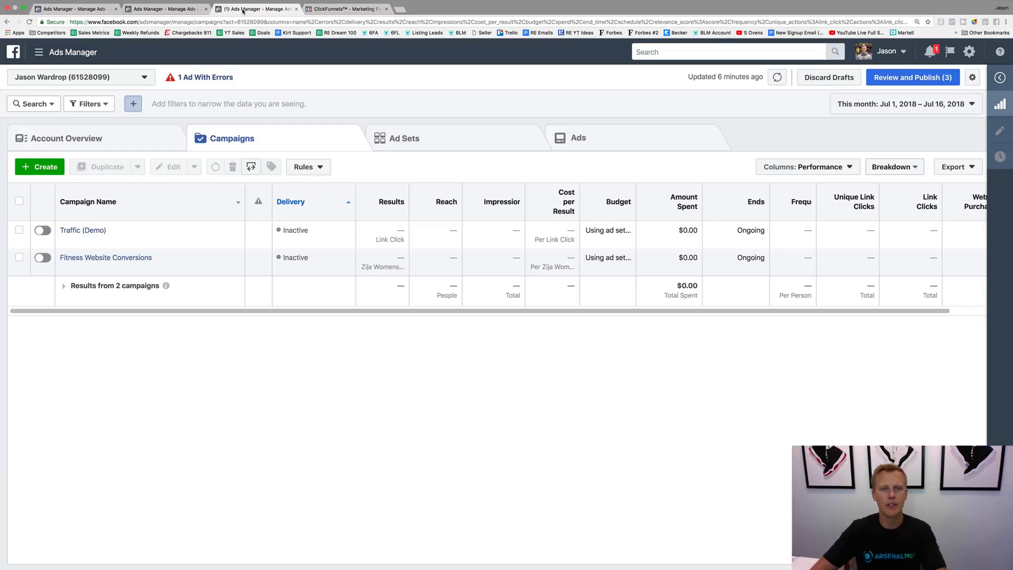
click(329, 9)
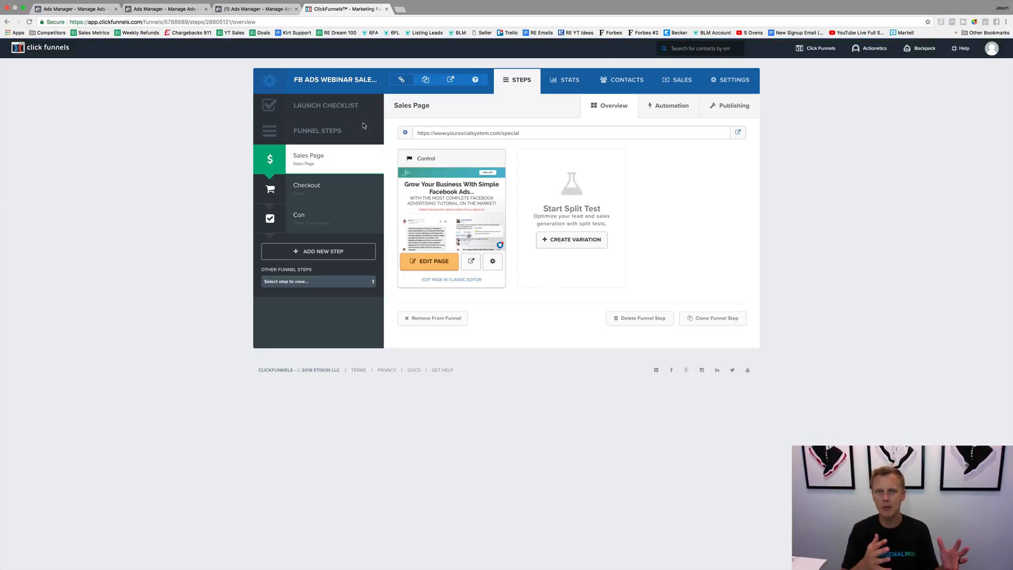
click(738, 132)
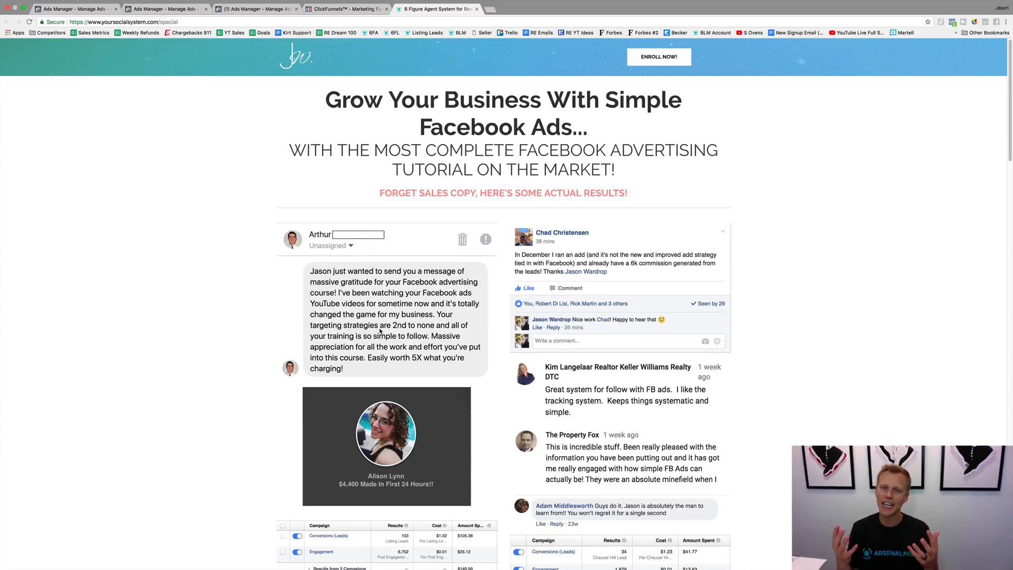
- Review the sales page's testimonials and payment options, and open its order form through the header's enroll link
scroll(386, 372, down, 18)
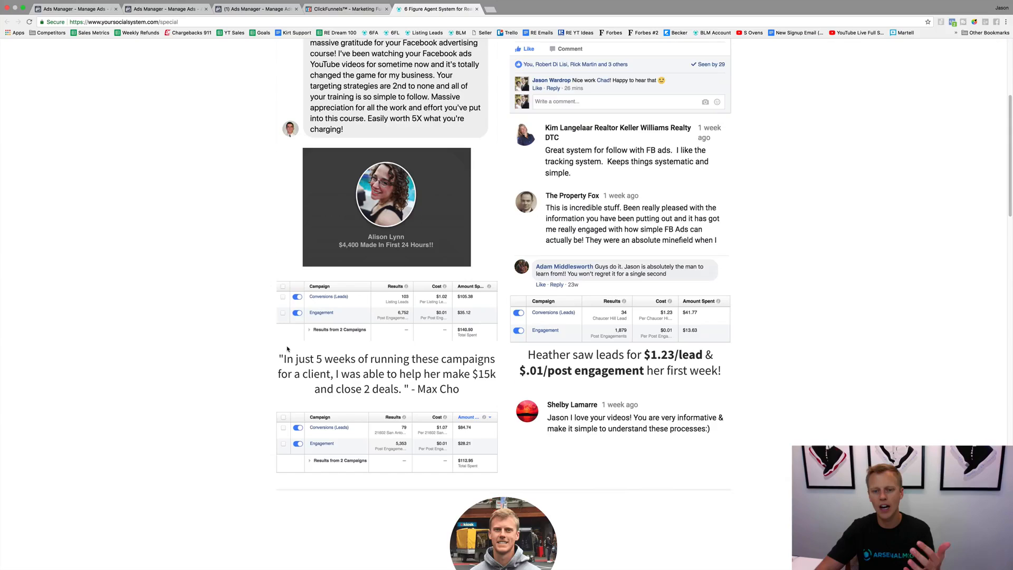
scroll(287, 348, down, 5)
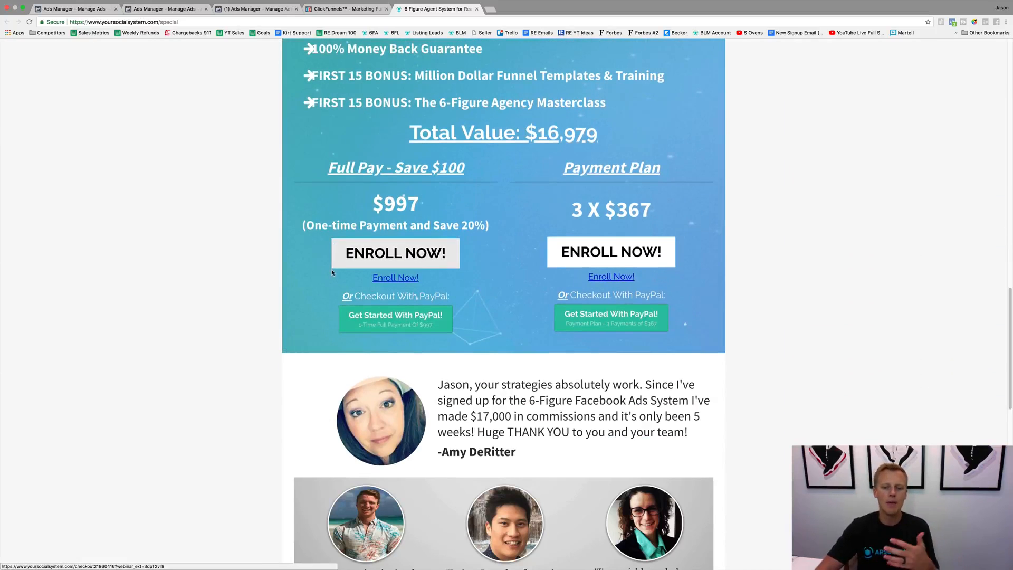
scroll(321, 253, down, 4)
scroll(302, 277, down, 5)
scroll(302, 277, up, 20)
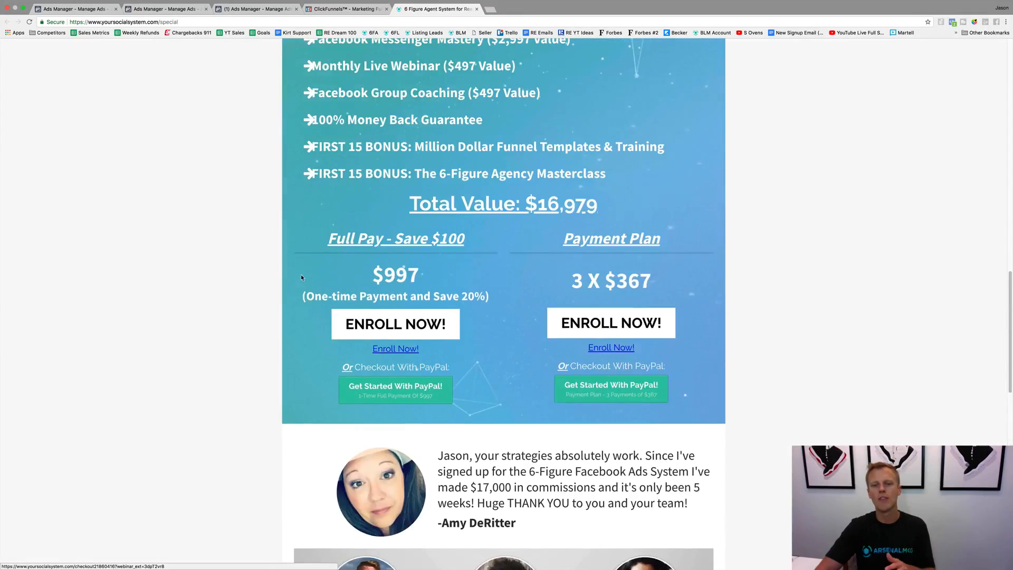
scroll(301, 278, up, 1)
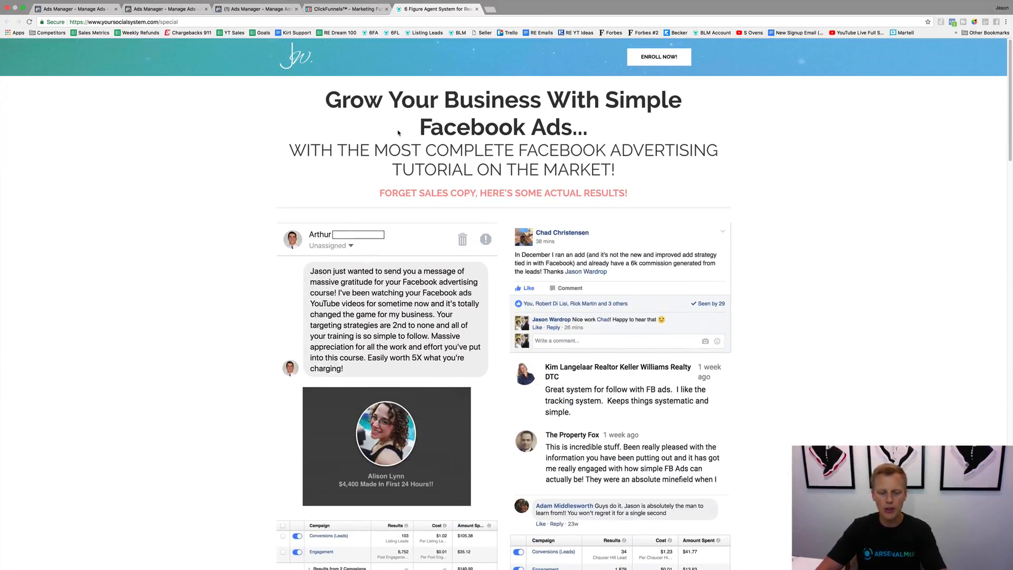
click(654, 58)
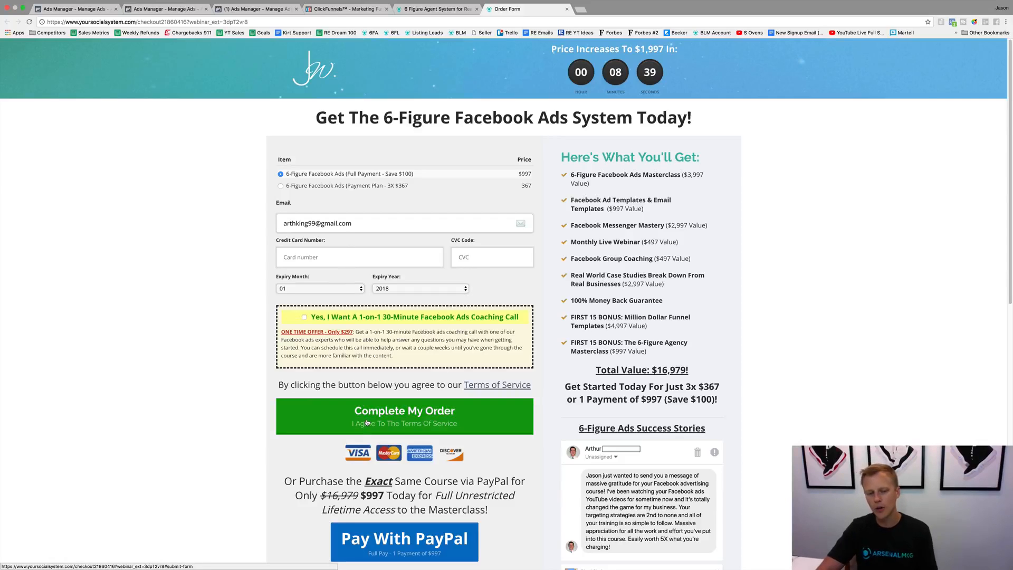
- Return to ClickFunnels, select the Con funnel step and open its live order confirmation page
click(361, 10)
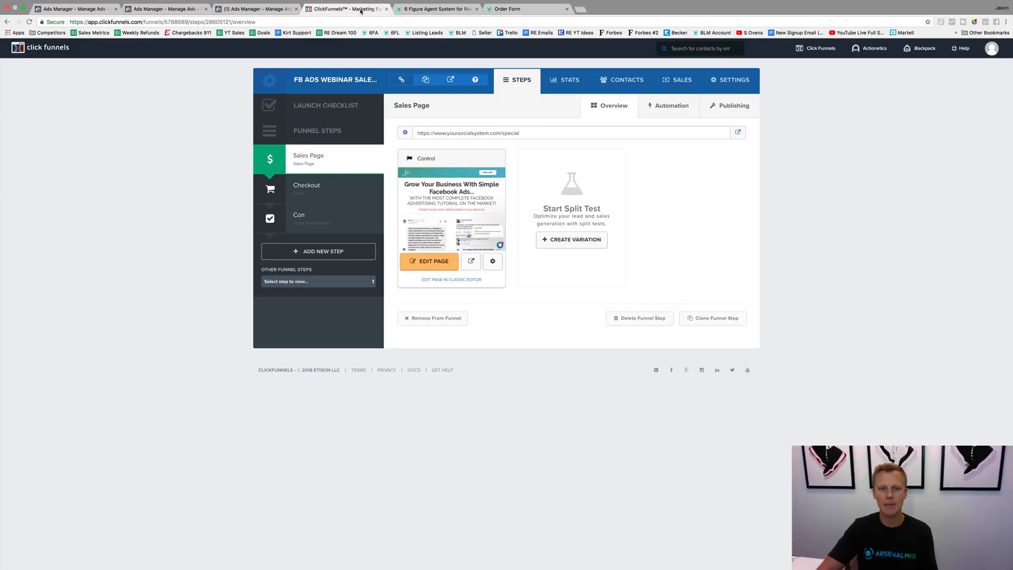
click(303, 229)
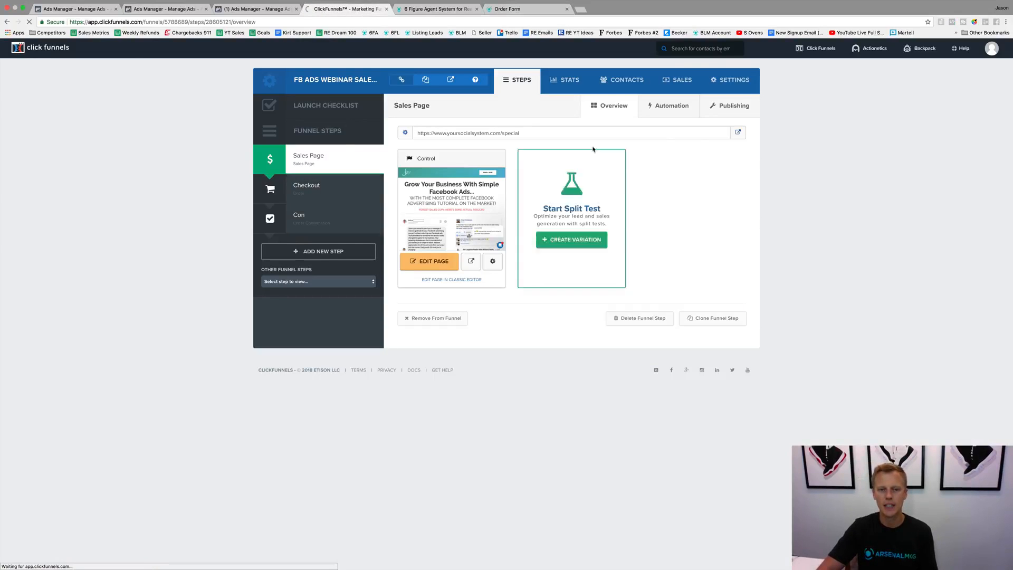
click(738, 132)
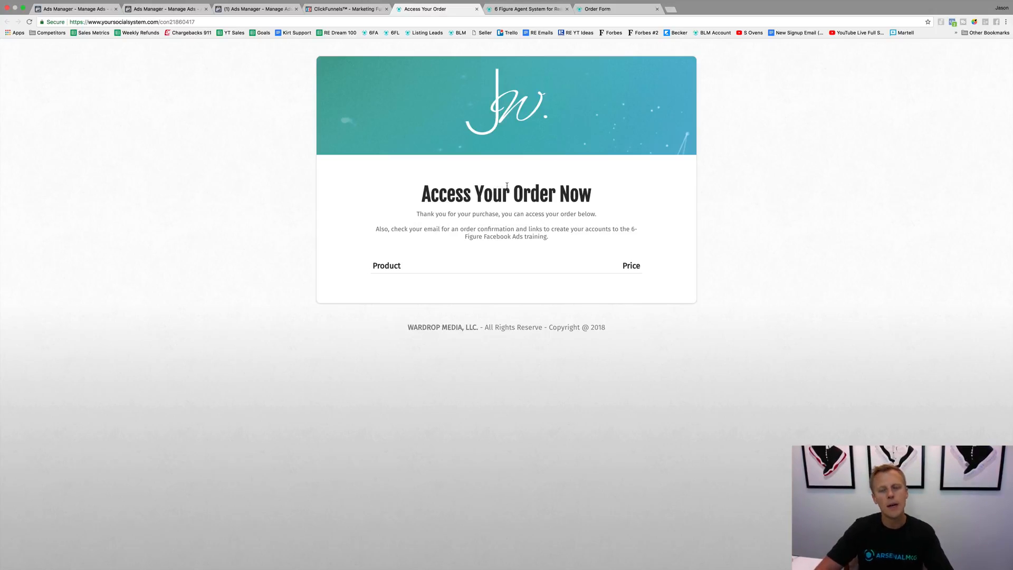
- Compare the sales page, order form and order confirmation page as the stages of the purchase flow
click(536, 8)
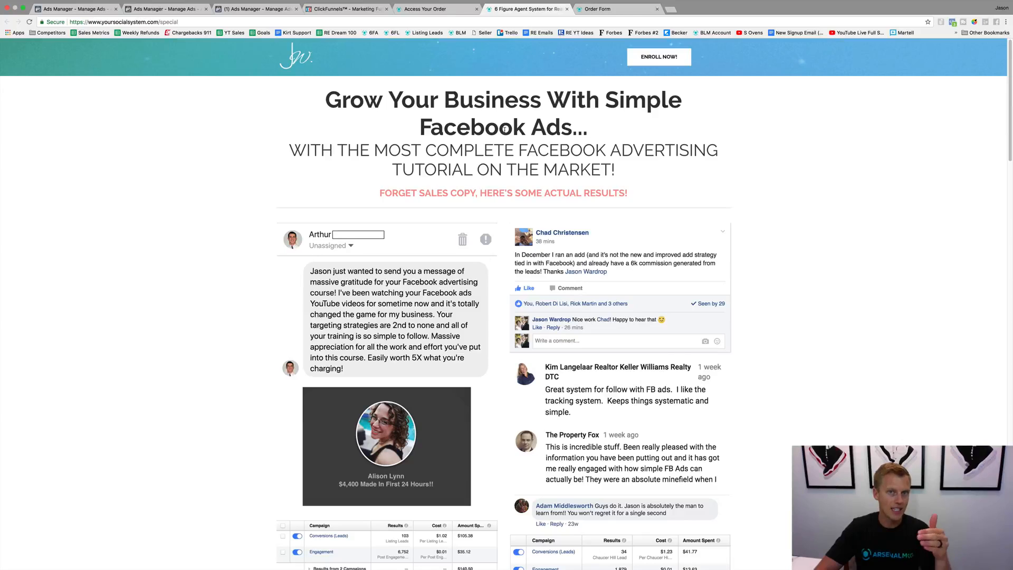
click(599, 9)
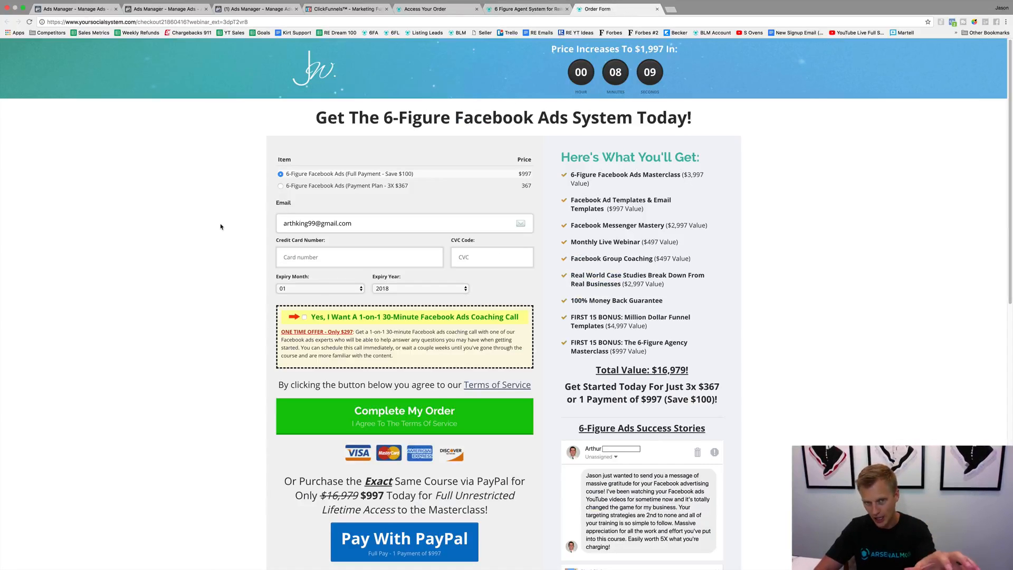
click(417, 10)
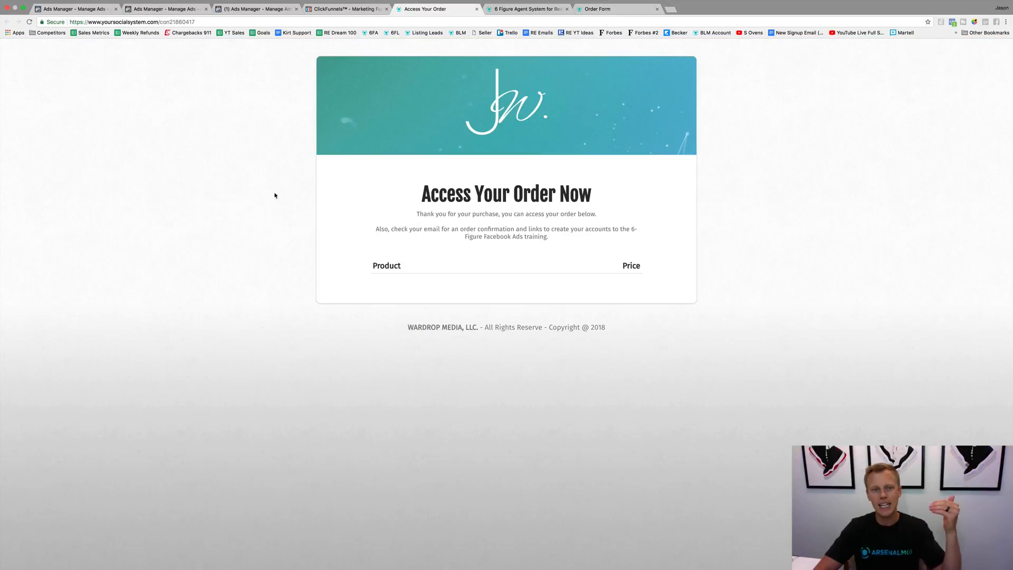
click(578, 10)
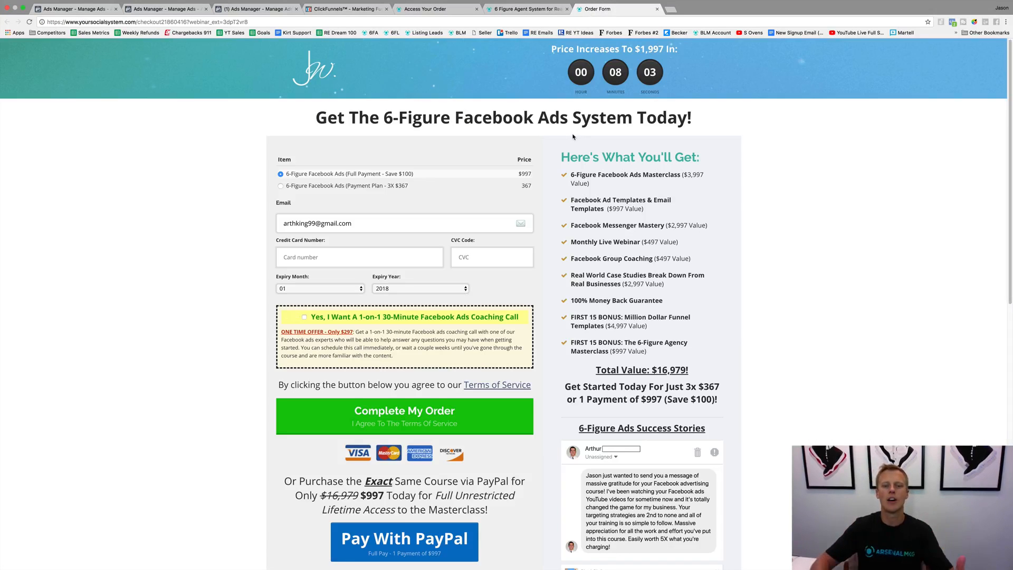
- Review the order form's payment options, and reopen the form through the sales page's enroll link
scroll(165, 230, down, 5)
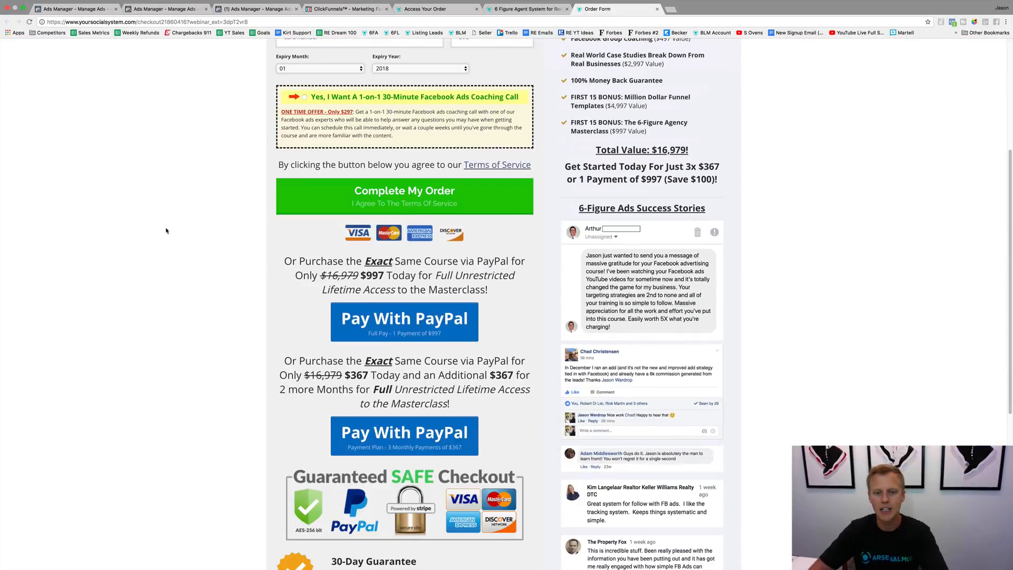
click(516, 11)
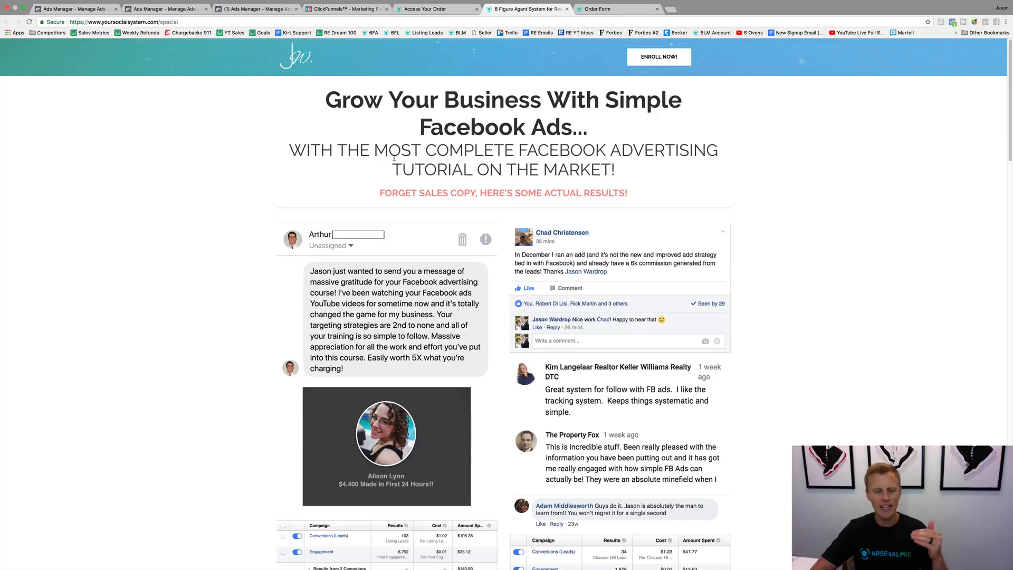
click(668, 63)
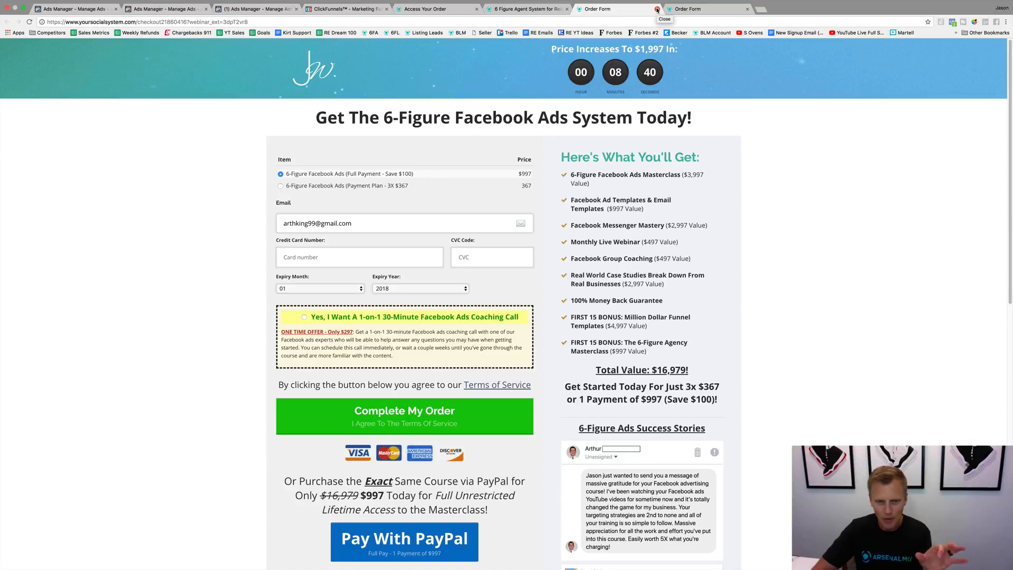
scroll(230, 264, down, 5)
scroll(230, 262, up, 5)
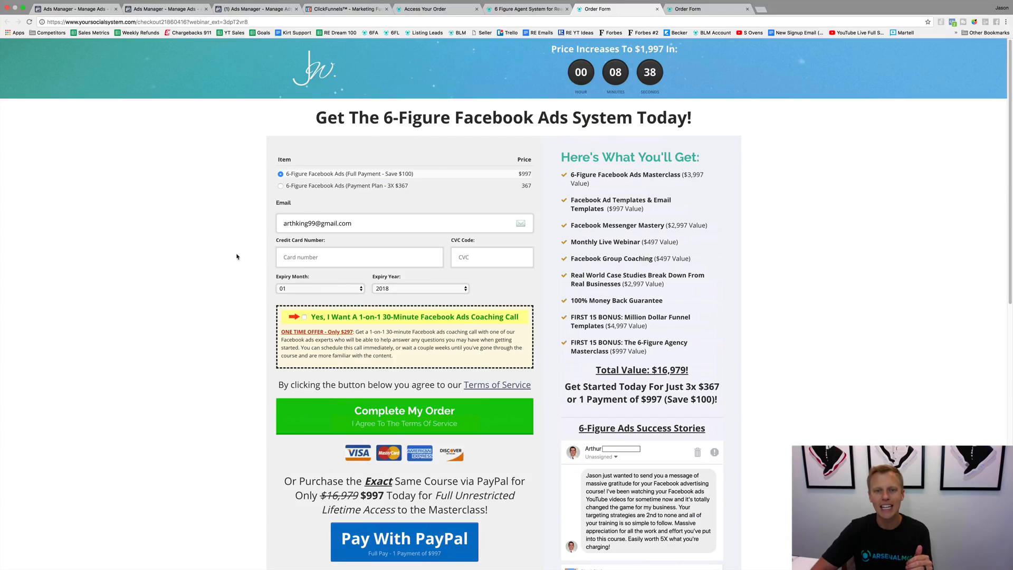
- Close the duplicate order form and move the order confirmation page behind the remaining order form in the browser
click(657, 10)
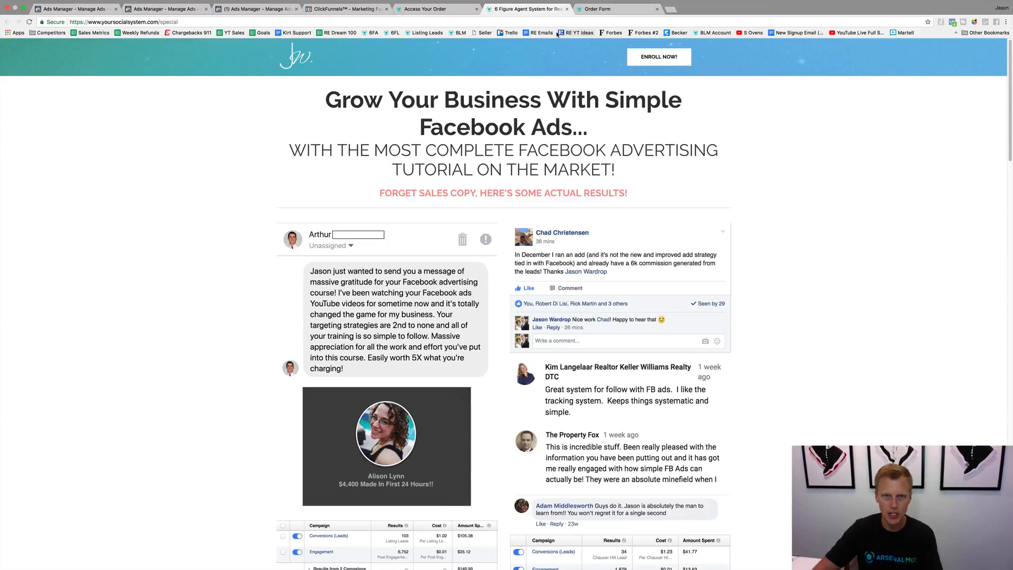
click(601, 10)
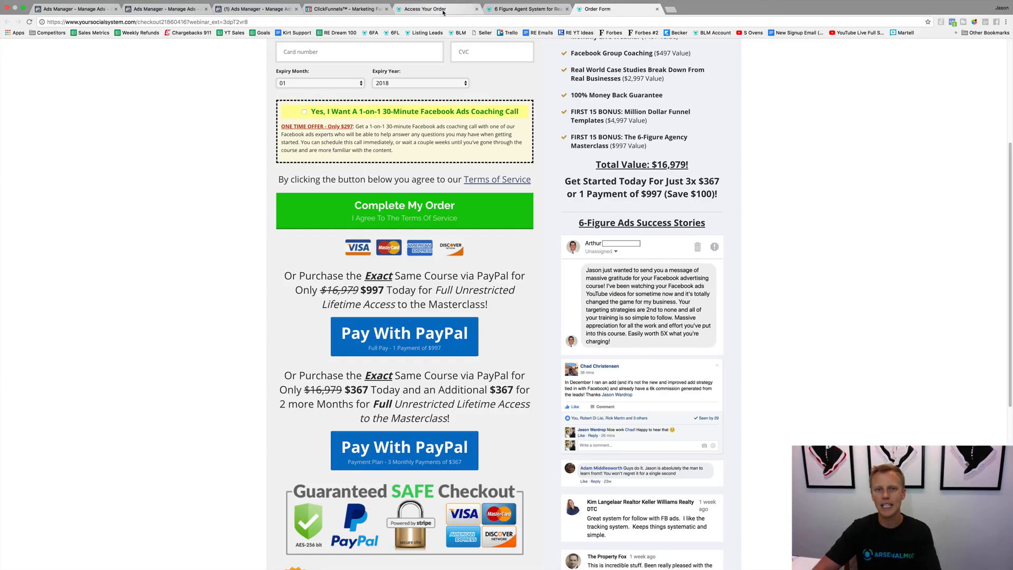
drag(439, 10, 624, 17)
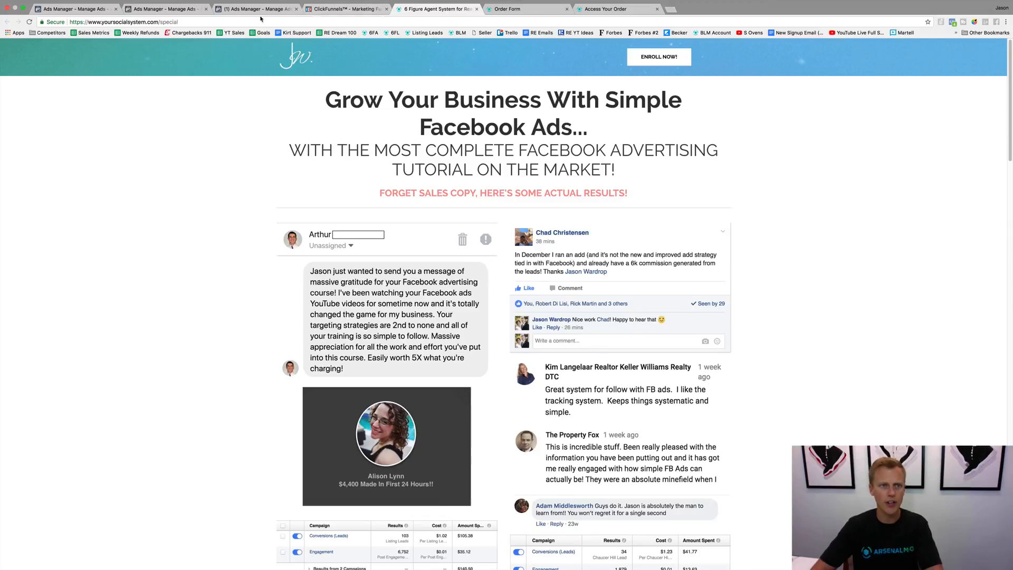
- Copy the sales page's URL, then return to Facebook Ads Manager and find and open Audiences
click(227, 21)
key(super+c)
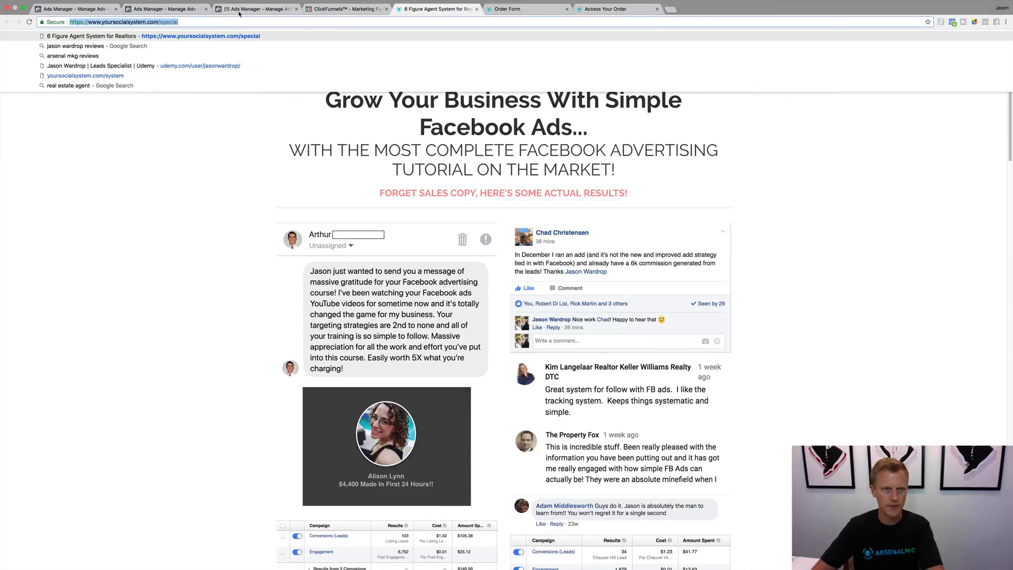
click(240, 10)
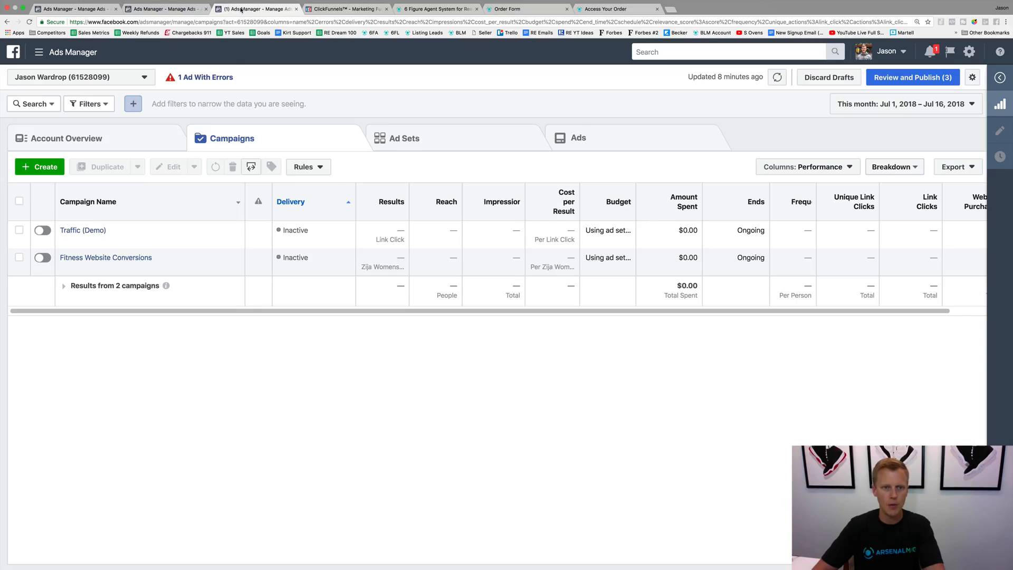
click(663, 53)
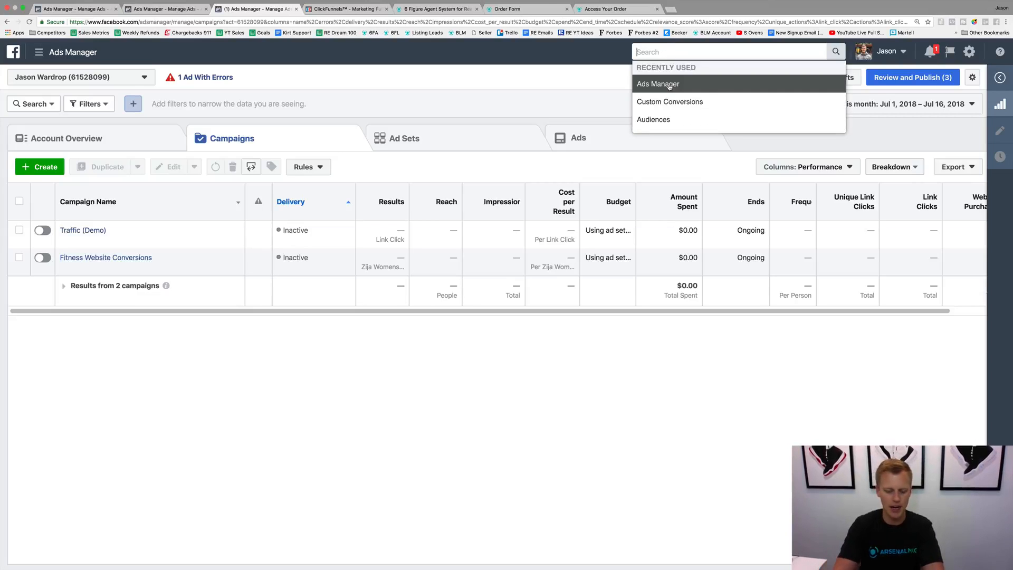
text(audience)
click(654, 102)
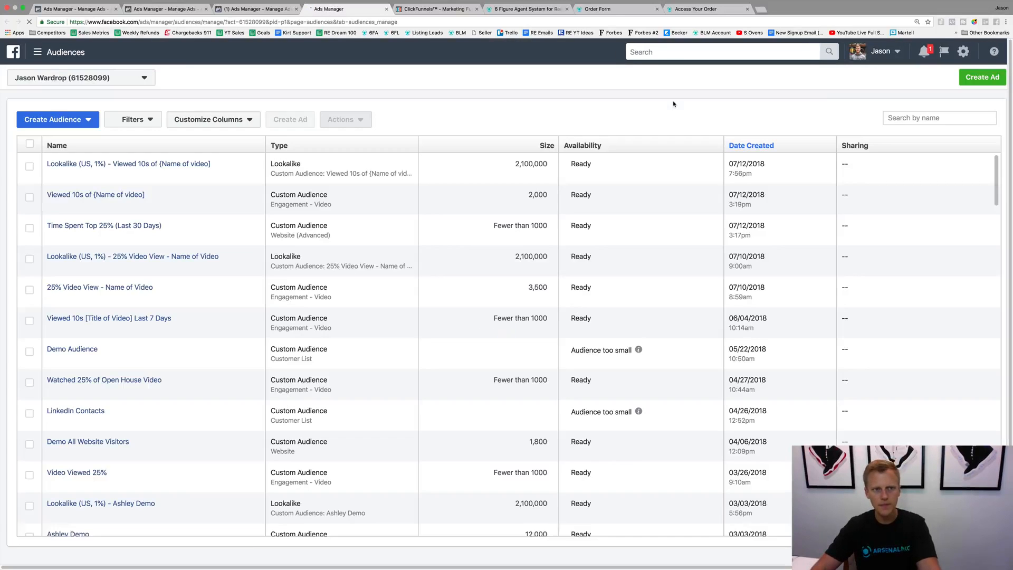
- Start a website-traffic custom audience that includes people who visited specific web pages
click(82, 121)
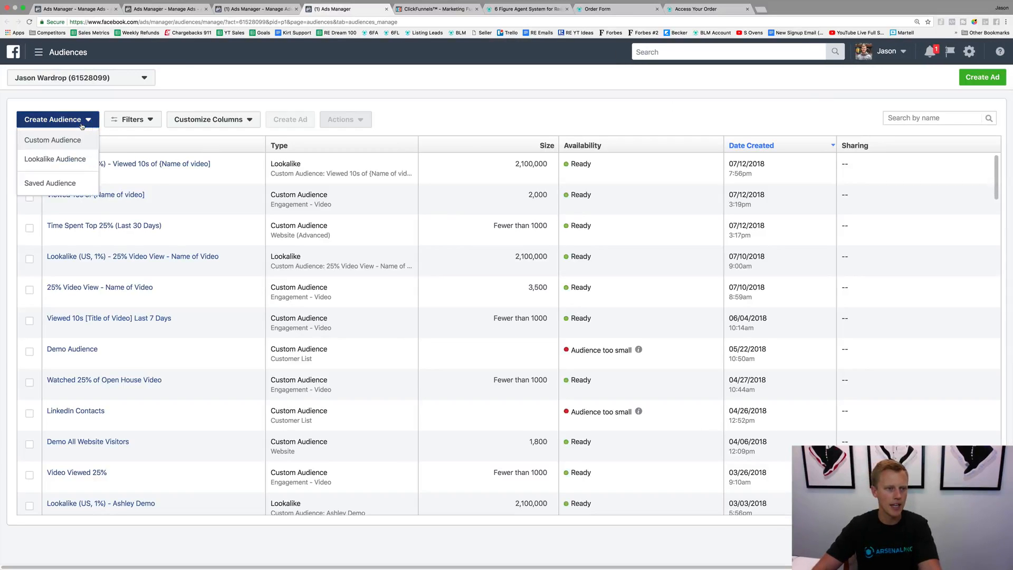
click(73, 140)
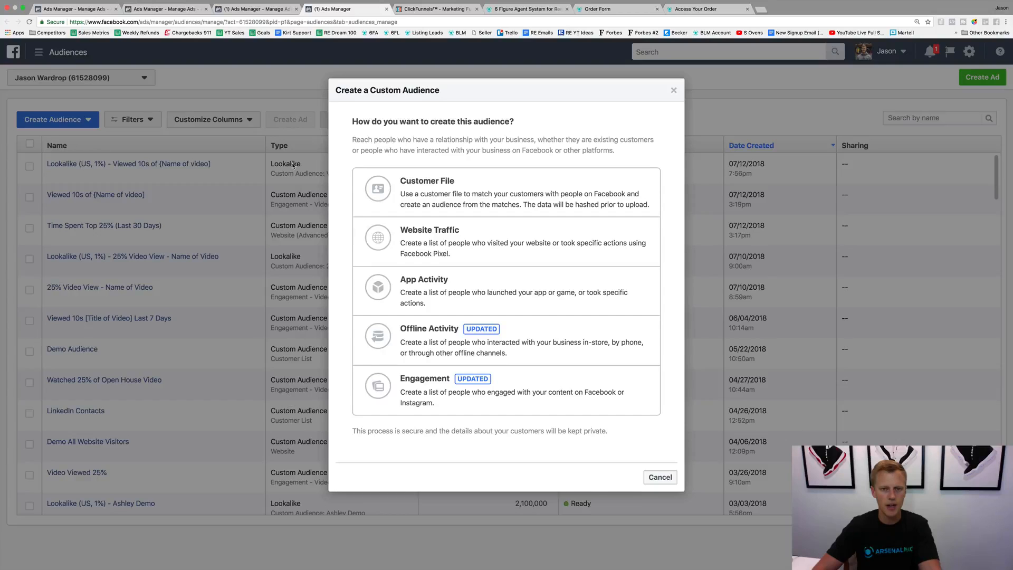
click(378, 237)
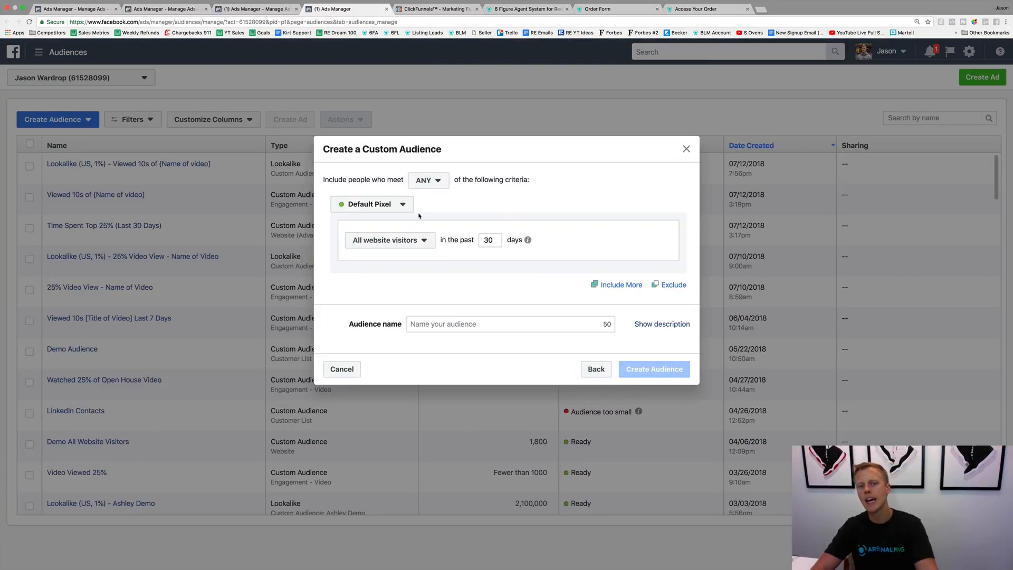
click(418, 244)
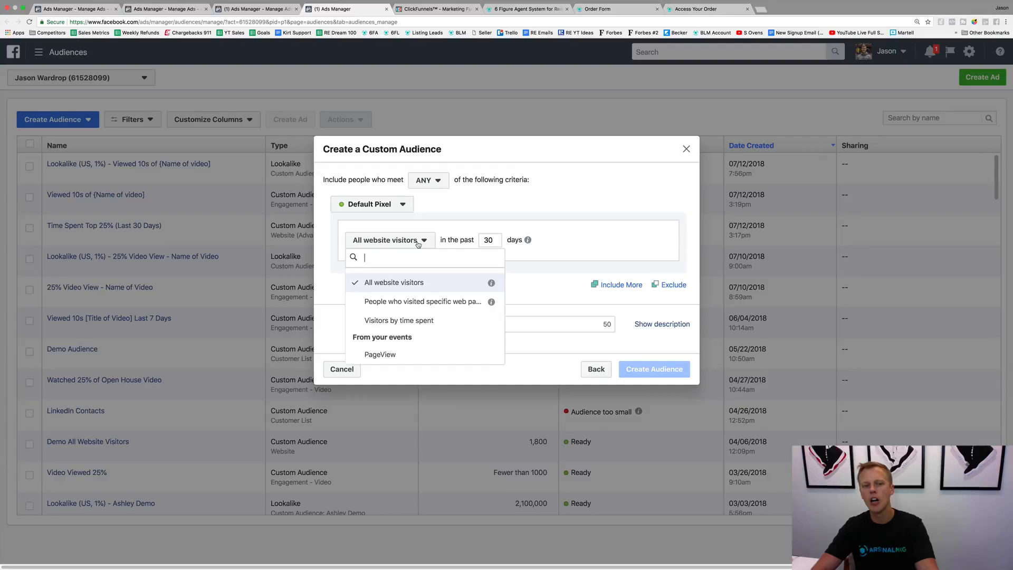
click(428, 305)
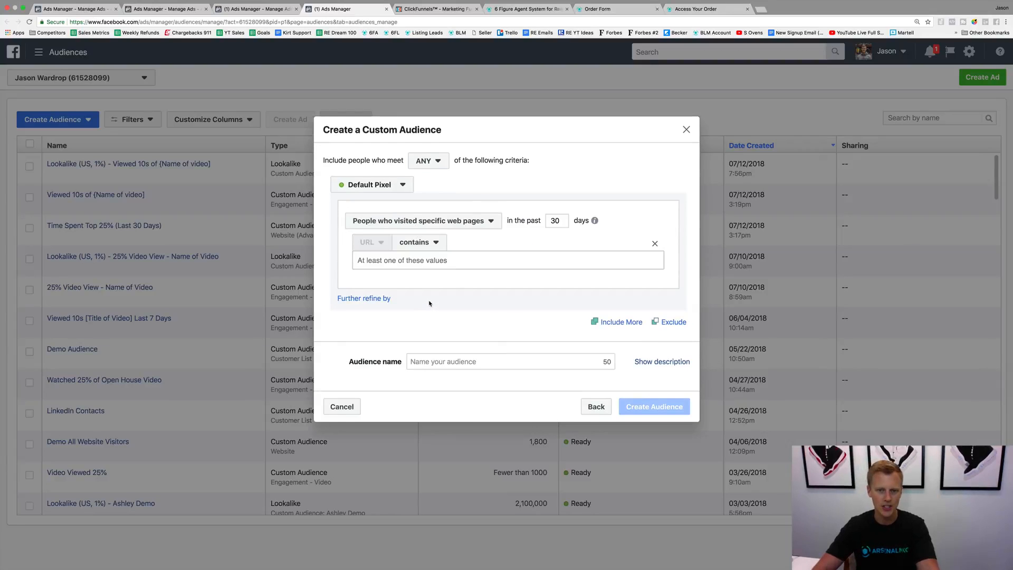
double_click(562, 221)
text(1)
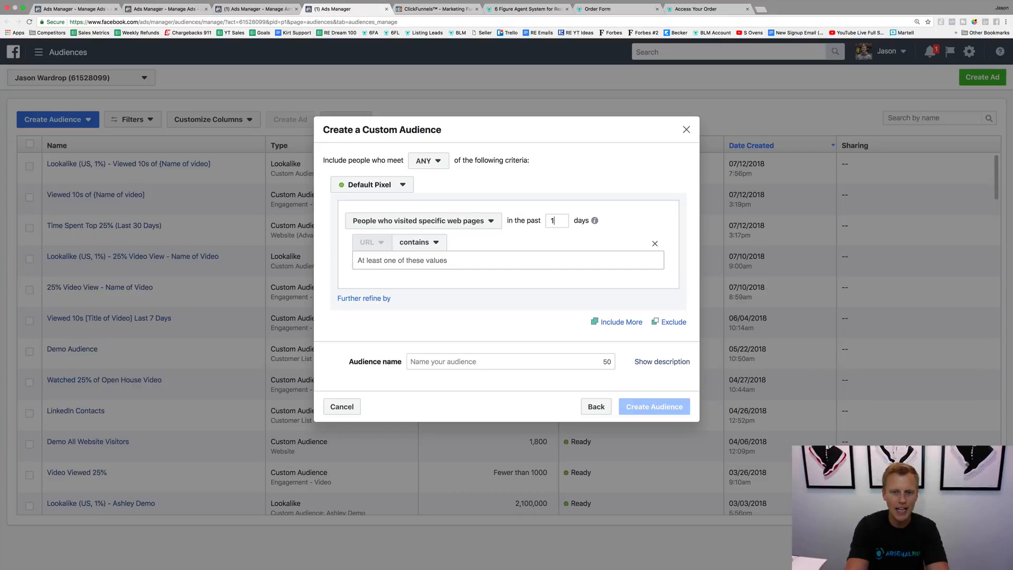
text(80)
key(BackSpace)
key(BackSpace)
key(BackSpace)
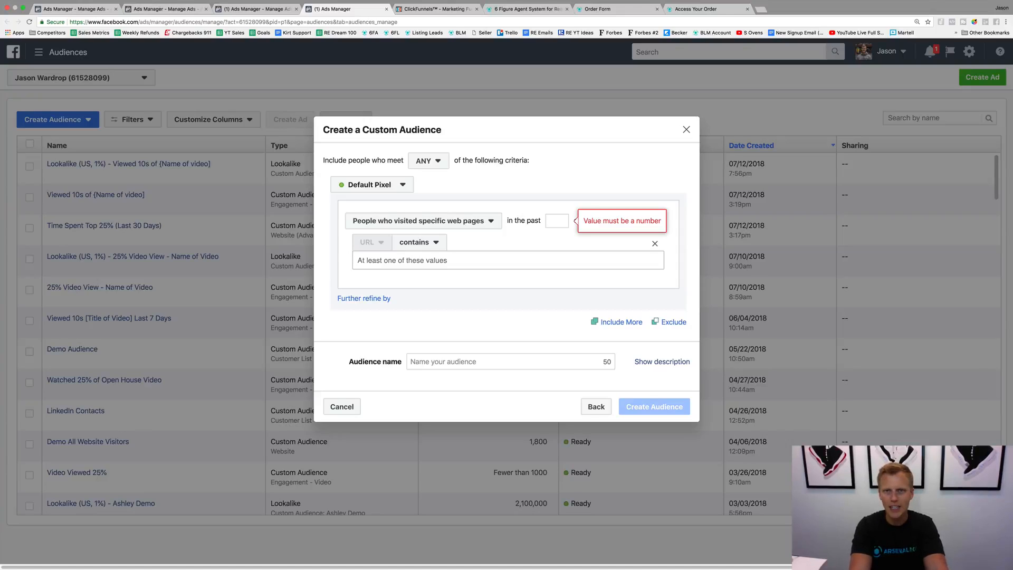
text(14)
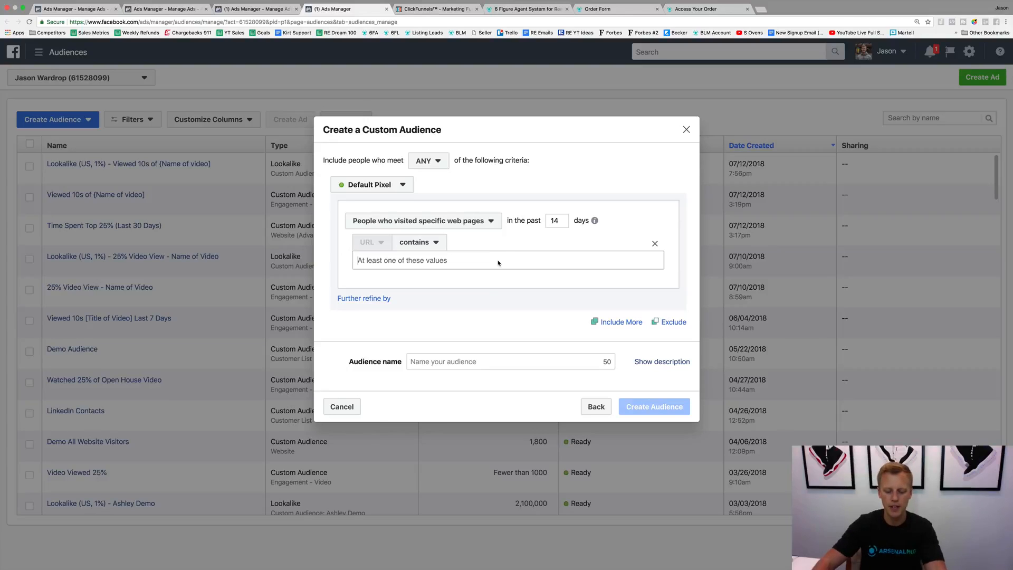
key(super+v)
key(Return)
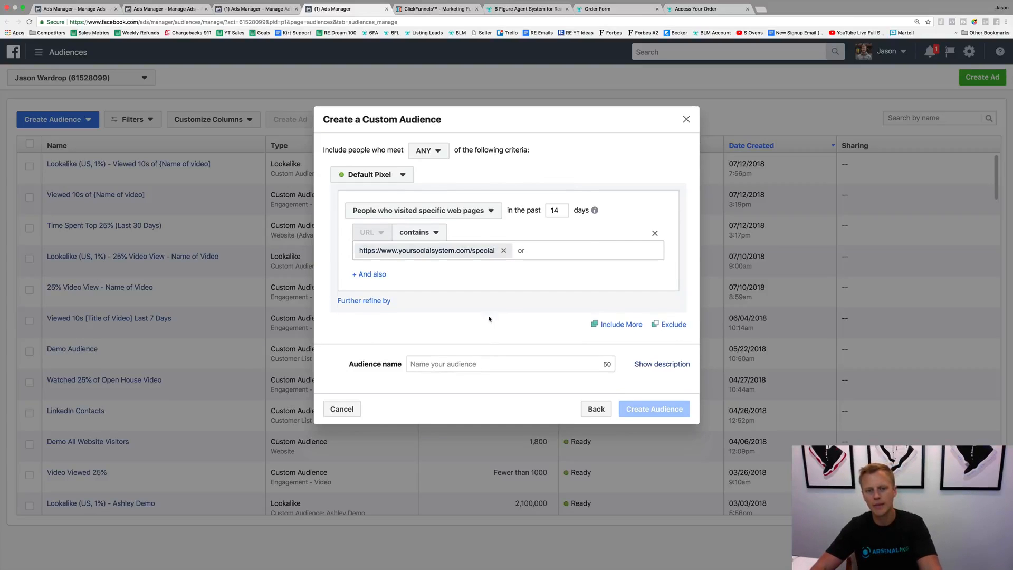
- Name the custom audience "Viewed FB Ads Webinar Sales Page"
click(490, 363)
text(View)
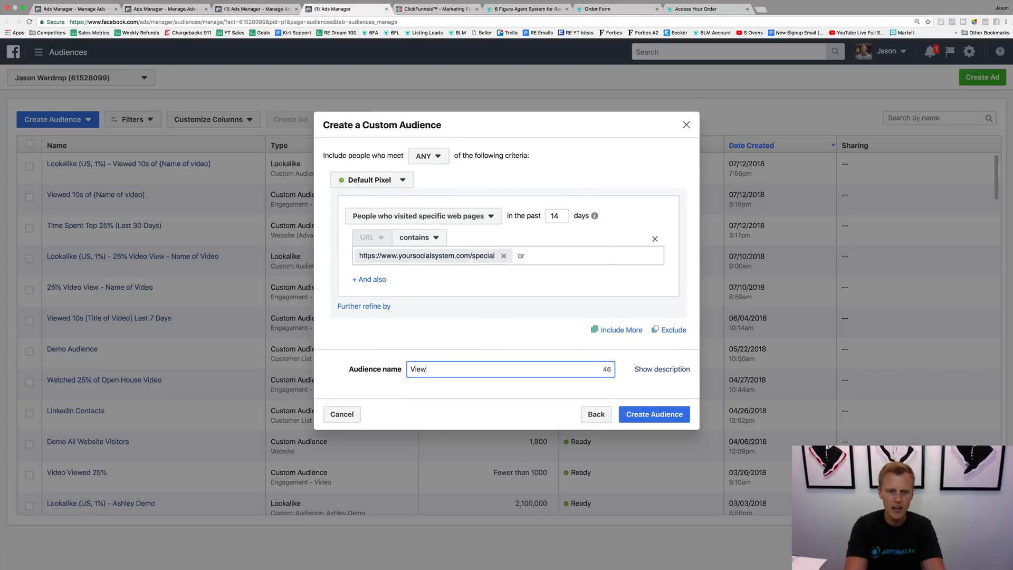
text(ed We)
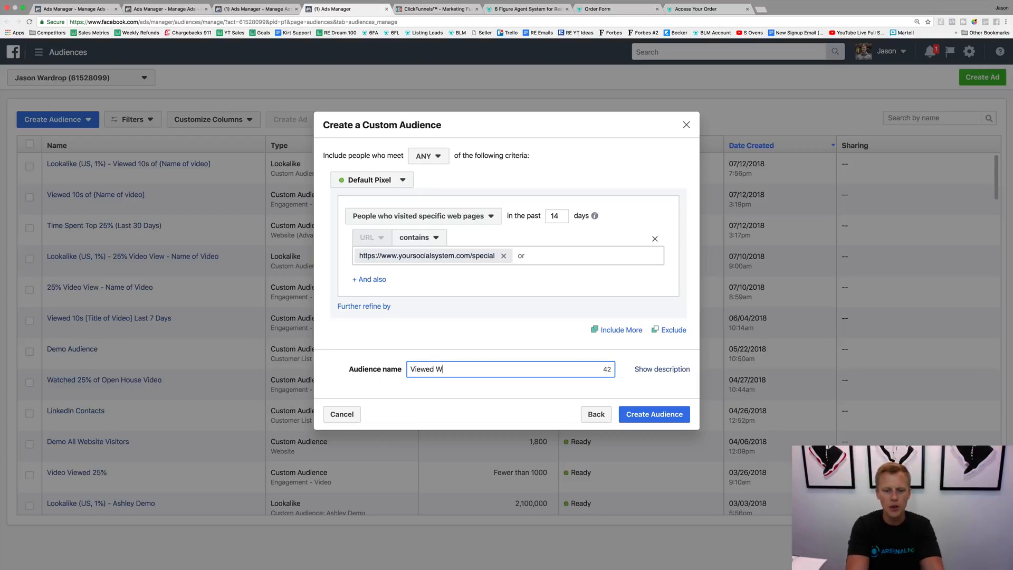
key(BackSpace)
key(BackSpace)
text(FB Ads W)
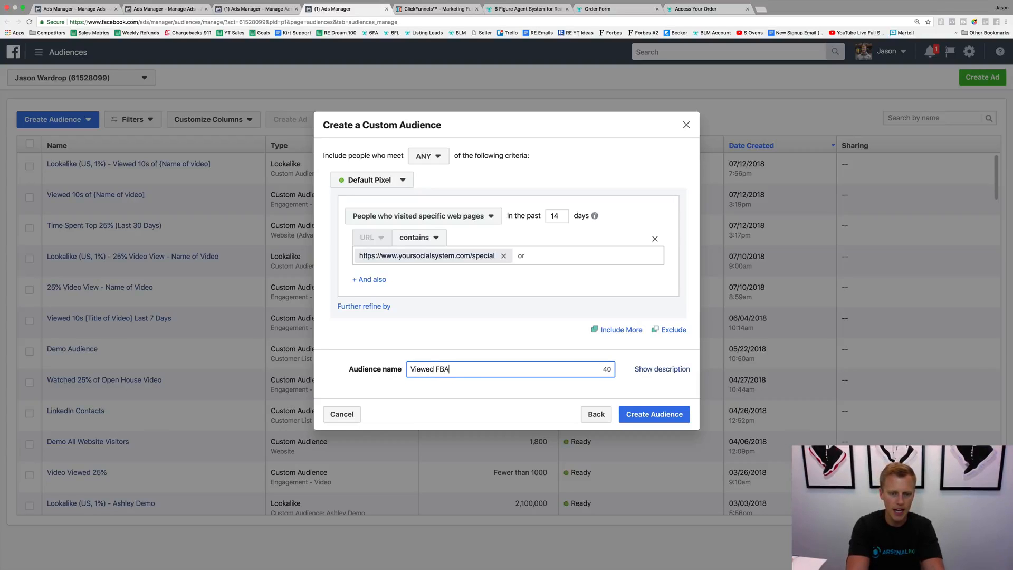
text(e)
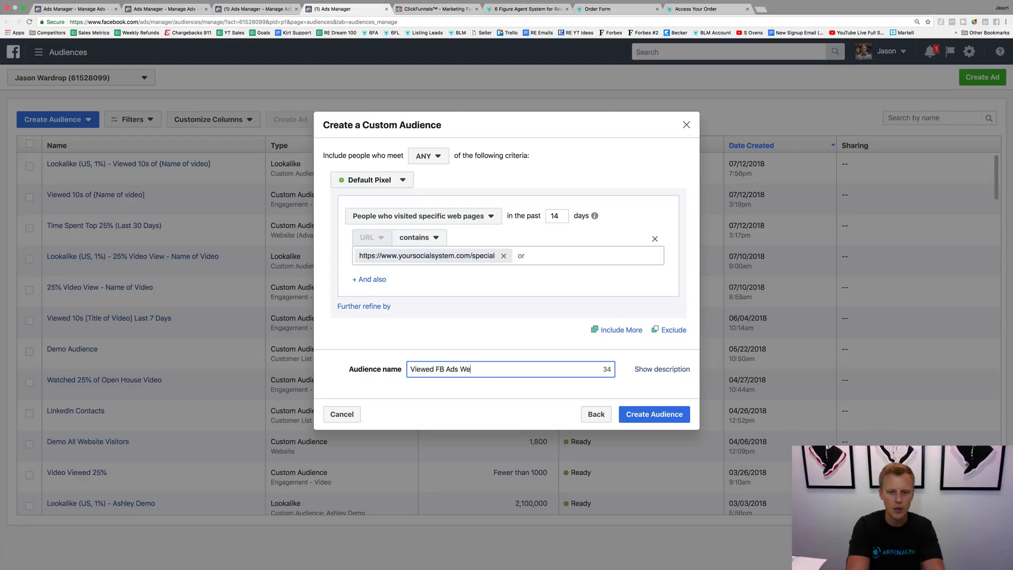
text(binar Sales )
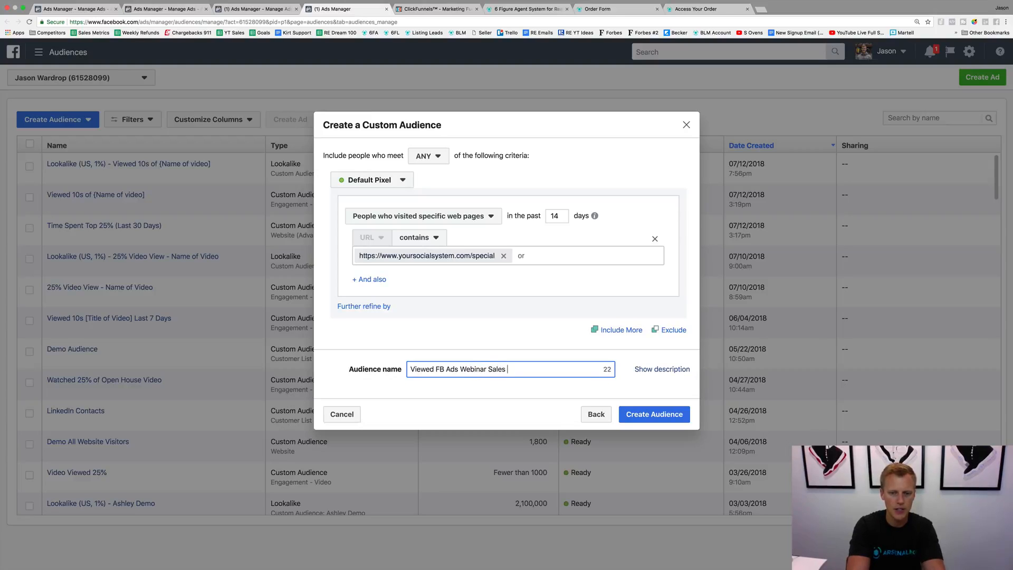
text(Page)
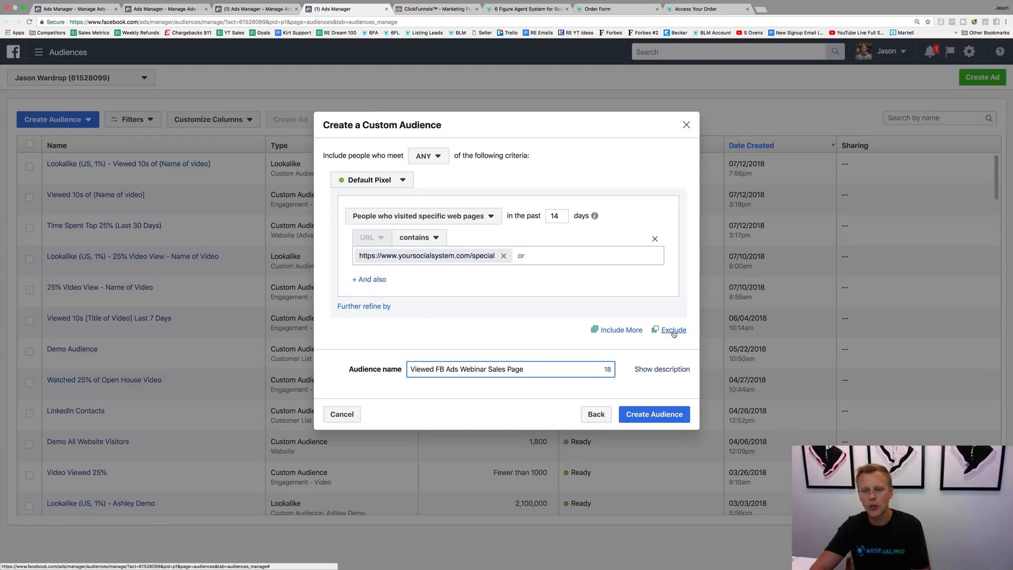
- Add a second inclusion criterion to the audience and copy the order form page's URL for it
click(630, 331)
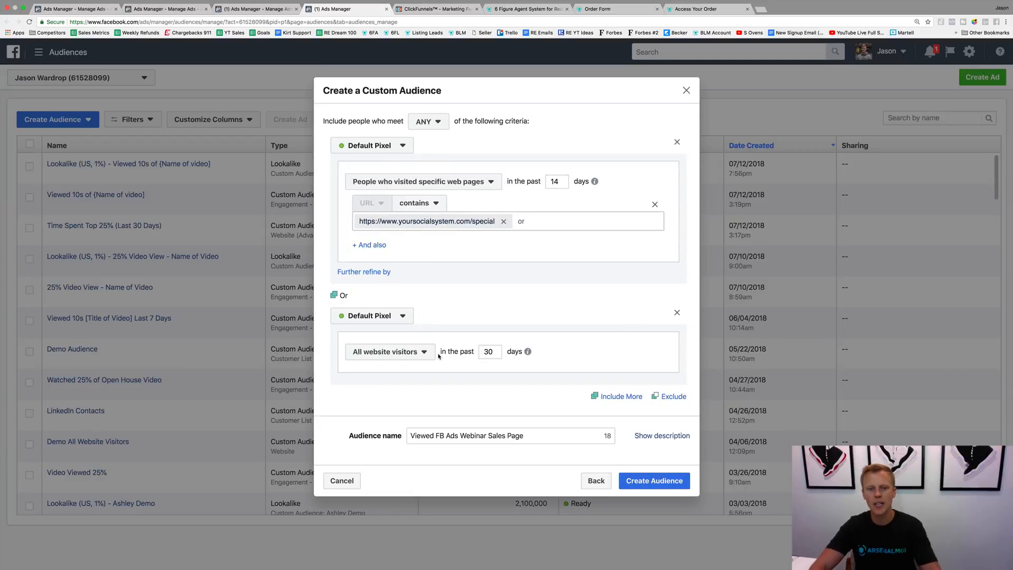
click(598, 9)
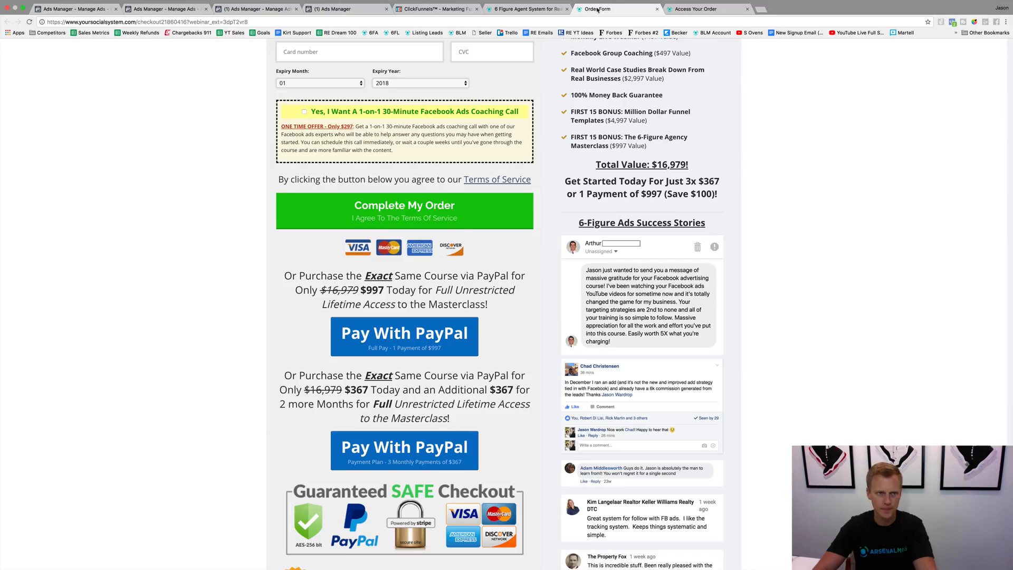
click(273, 23)
key(super+c)
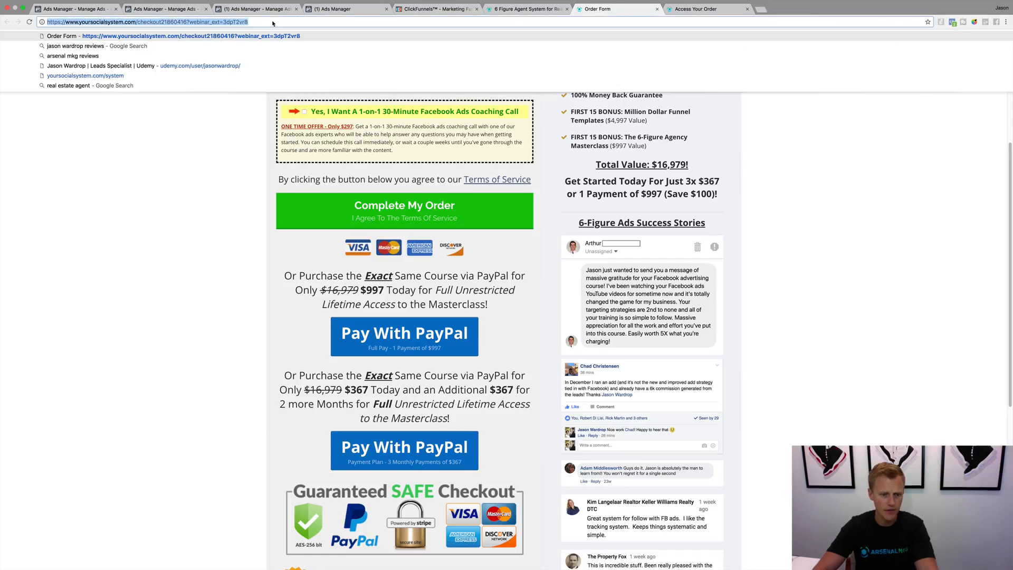
click(349, 9)
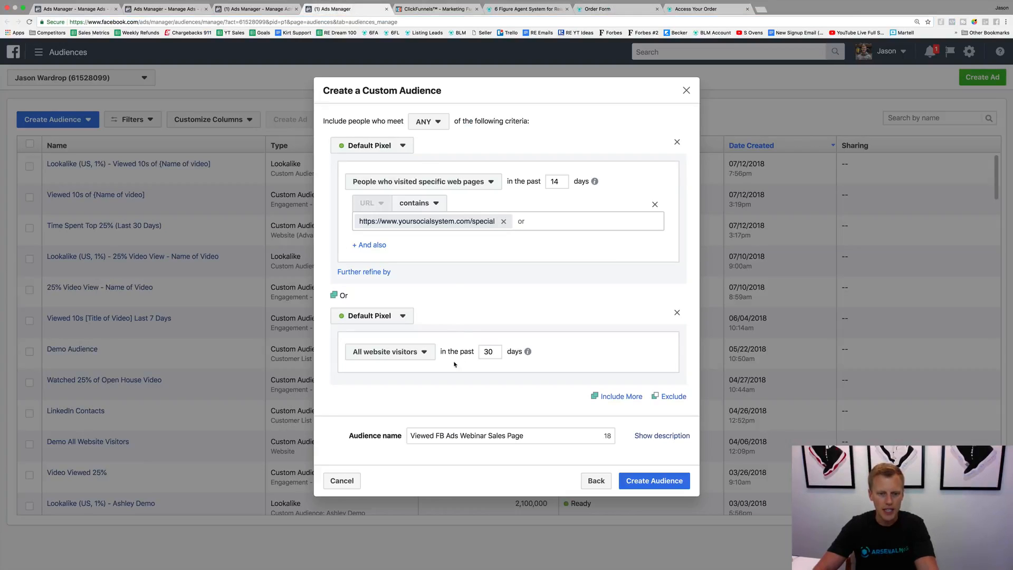
- Set the second criterion to specific web page visitors in the past 14 days whose URL contains the copied order form address
double_click(486, 351)
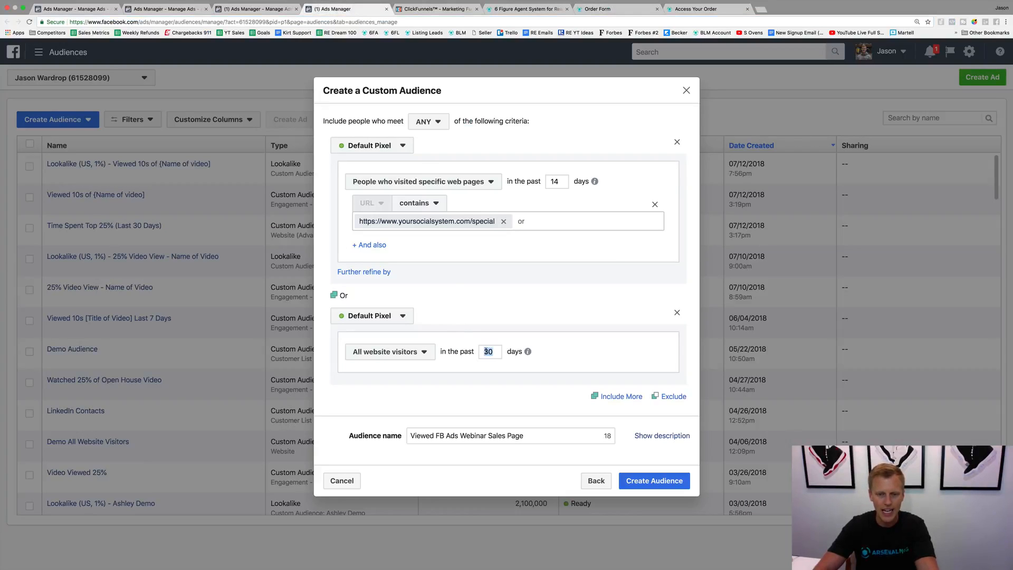
click(422, 352)
click(414, 410)
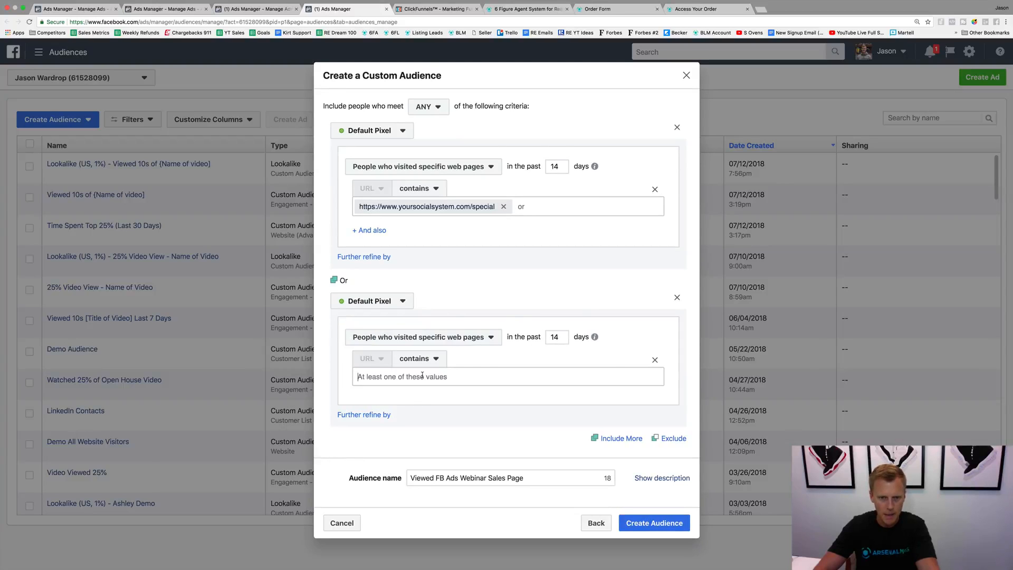
key(super+v)
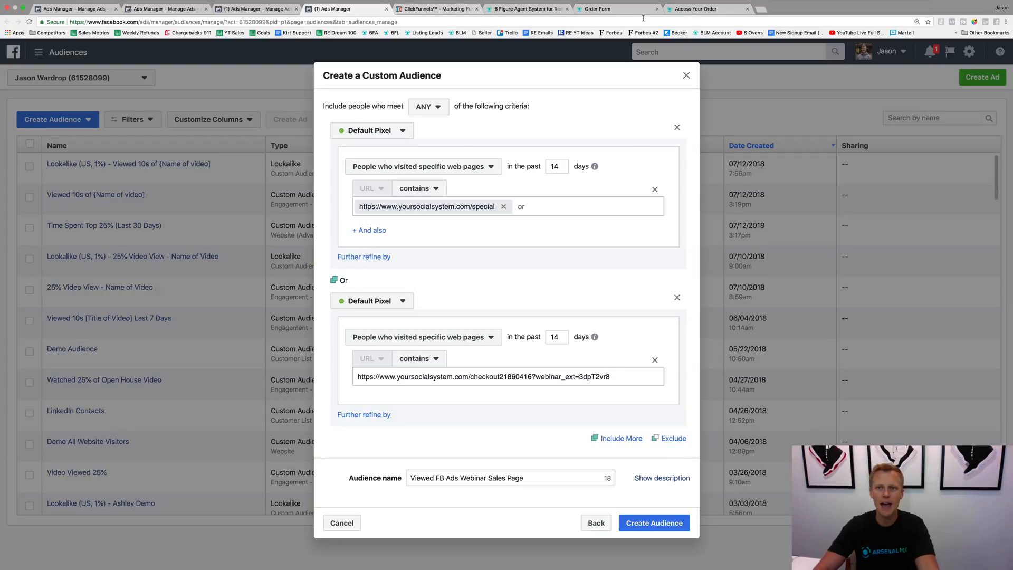
- Copy the order confirmation page's URL and return to the custom audience being created in Ads Manager
click(691, 13)
click(235, 25)
key(super+c)
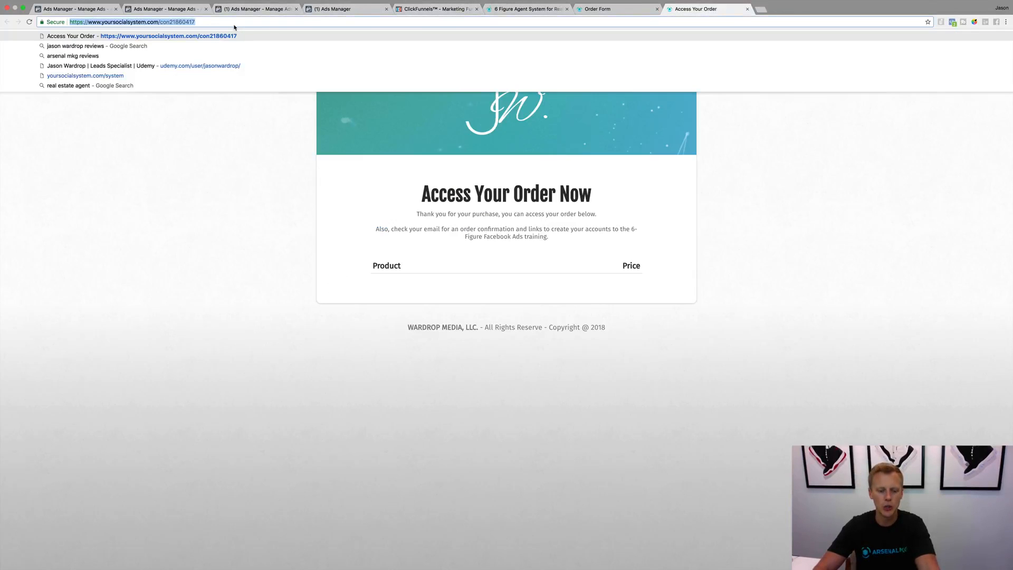
click(343, 9)
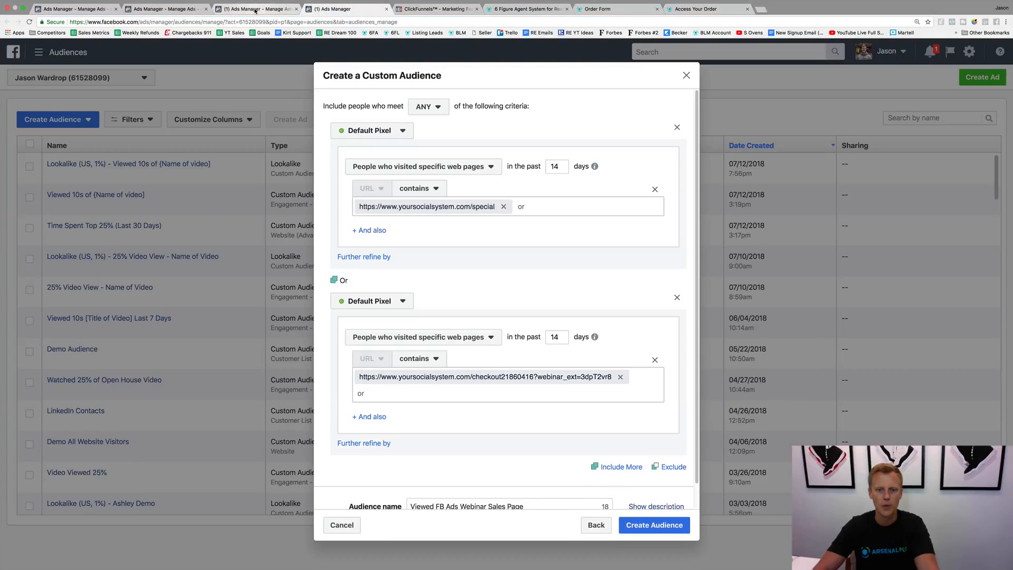
- Add an exclusion criterion for specific web page visitors in the past 180 days whose URL contains the copied order confirmation address
click(671, 467)
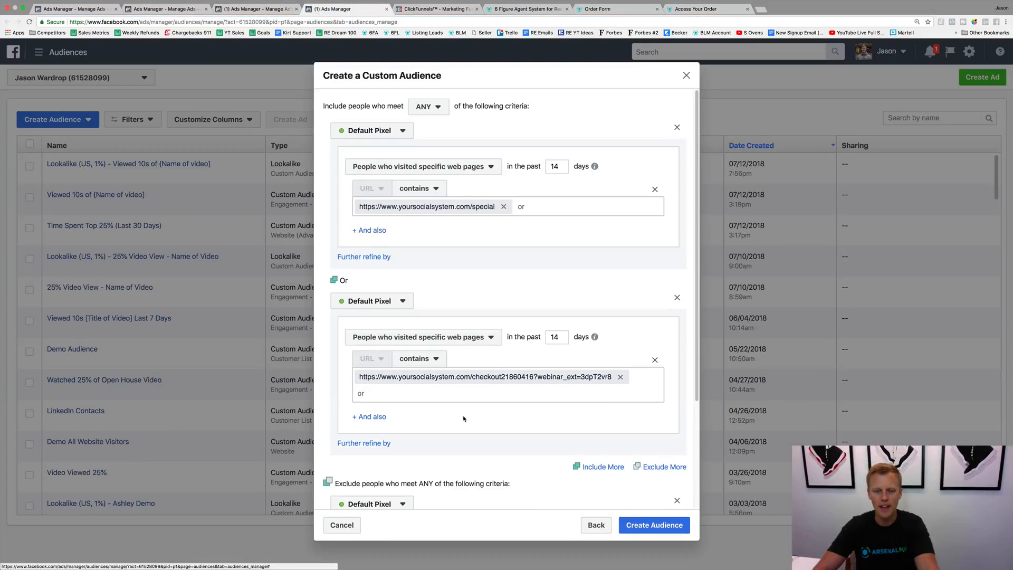
scroll(464, 407, down, 3)
click(414, 403)
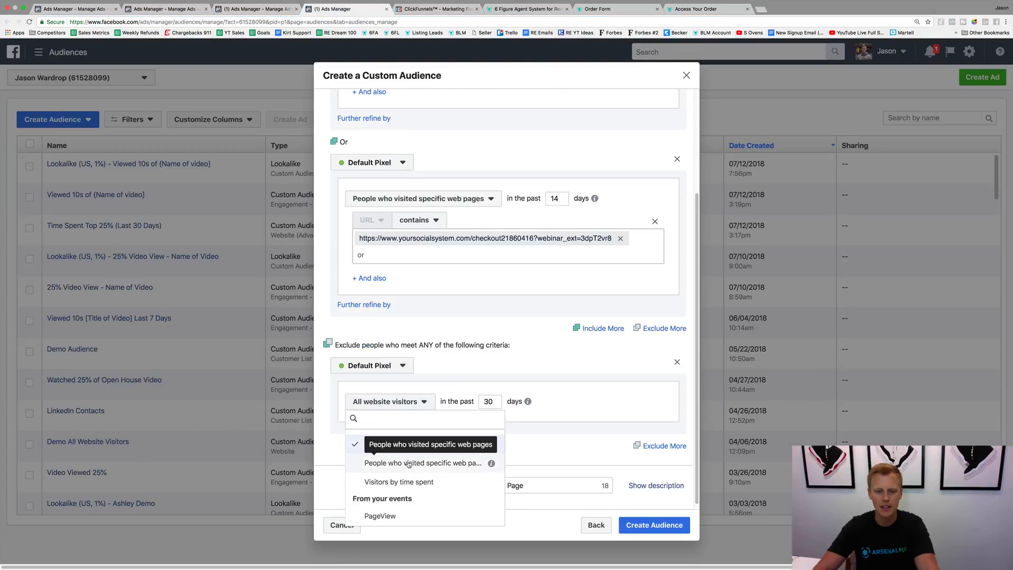
click(453, 460)
click(467, 440)
key(super+v)
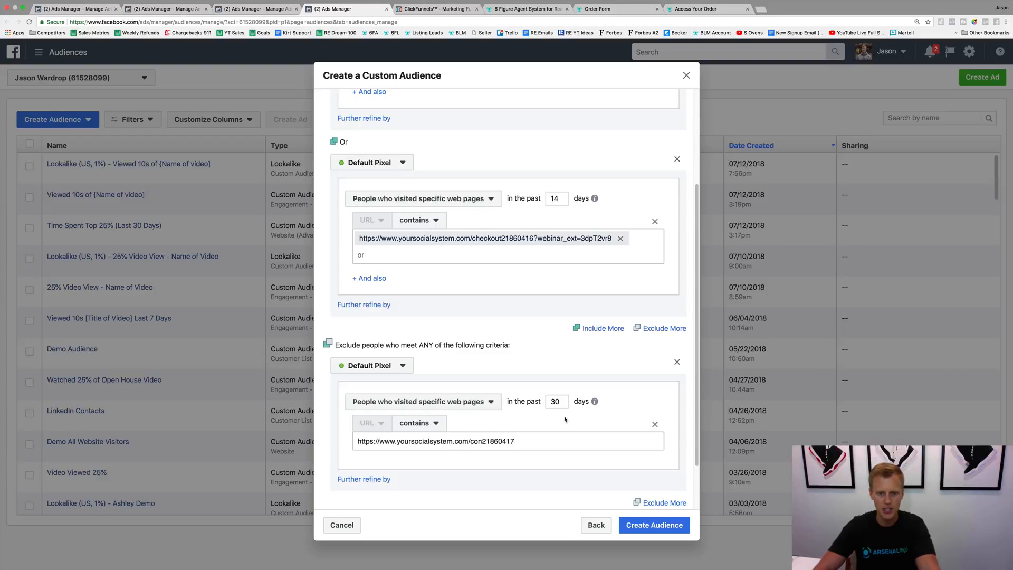
drag(563, 398, 540, 397)
text(180)
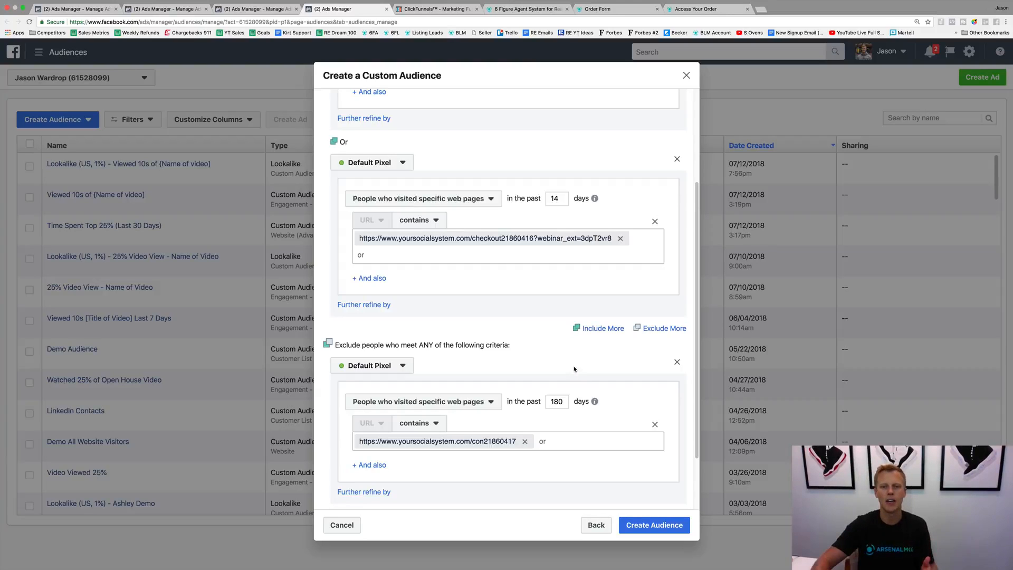
scroll(574, 370, up, 3)
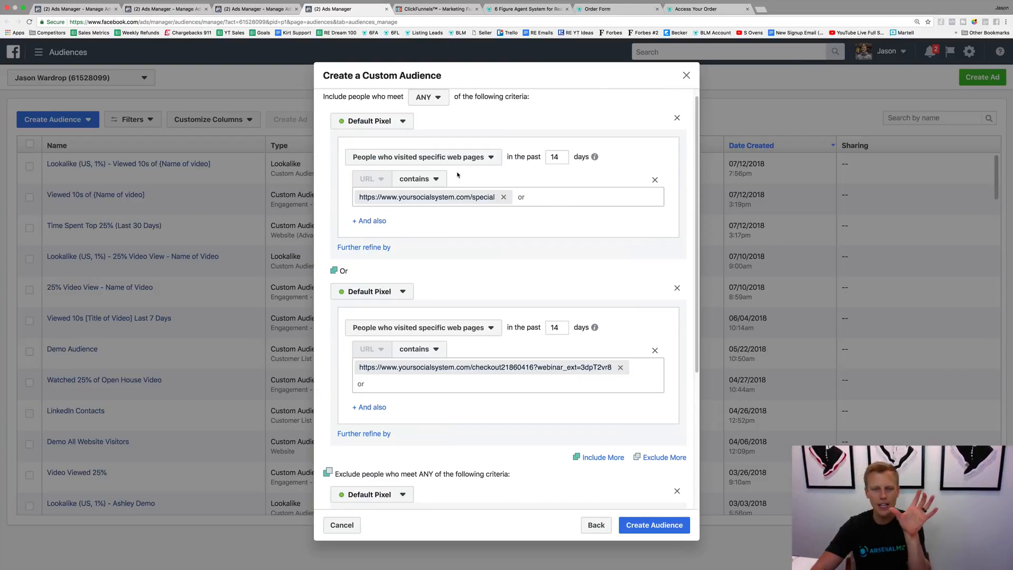
scroll(484, 420, down, 3)
scroll(484, 389, down, 2)
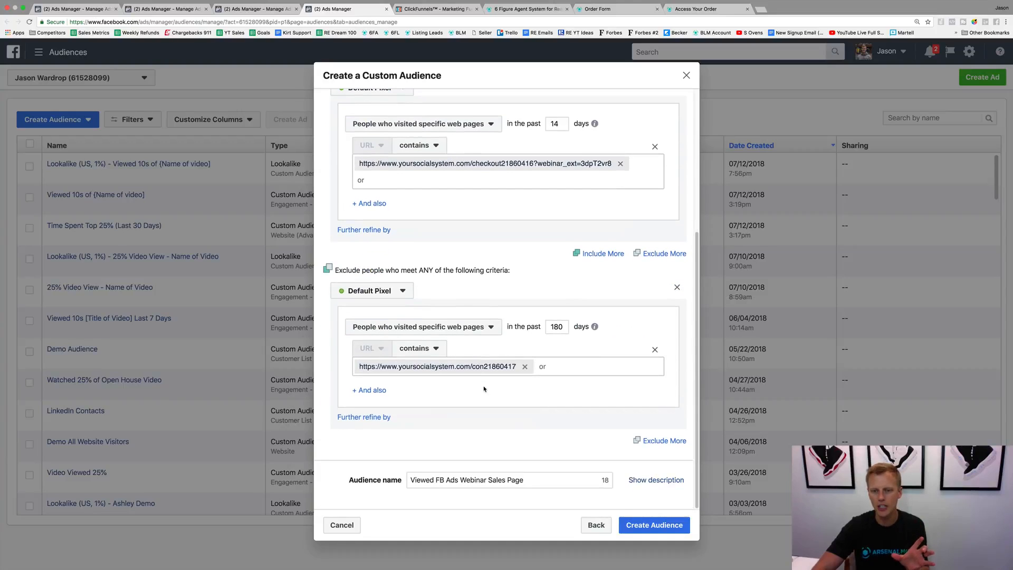
scroll(483, 389, up, 2)
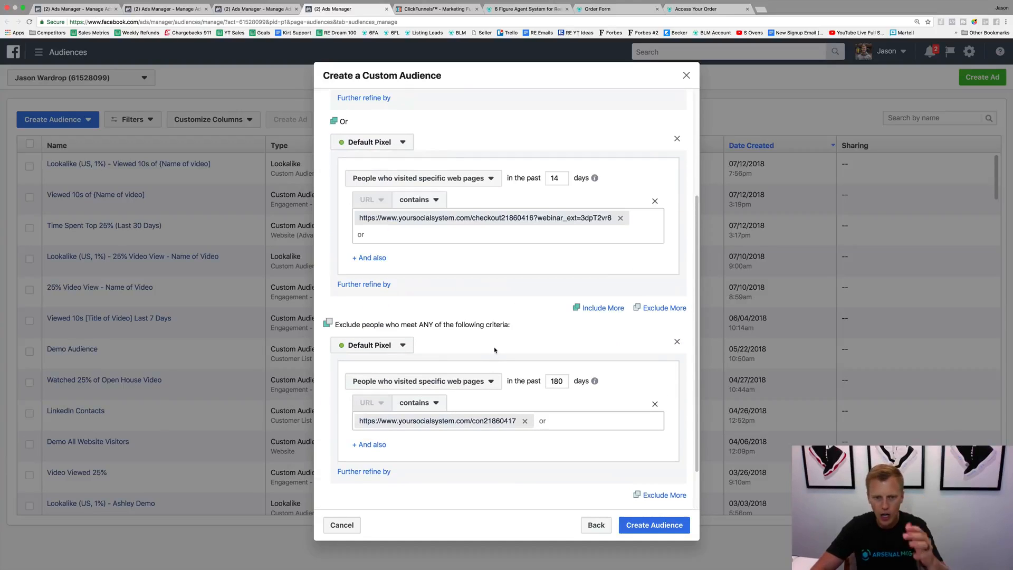
scroll(494, 350, up, 4)
- Rename the custom audience as "Viewed FB Ads Webinar Sales But NO Purchase"
scroll(494, 350, down, 6)
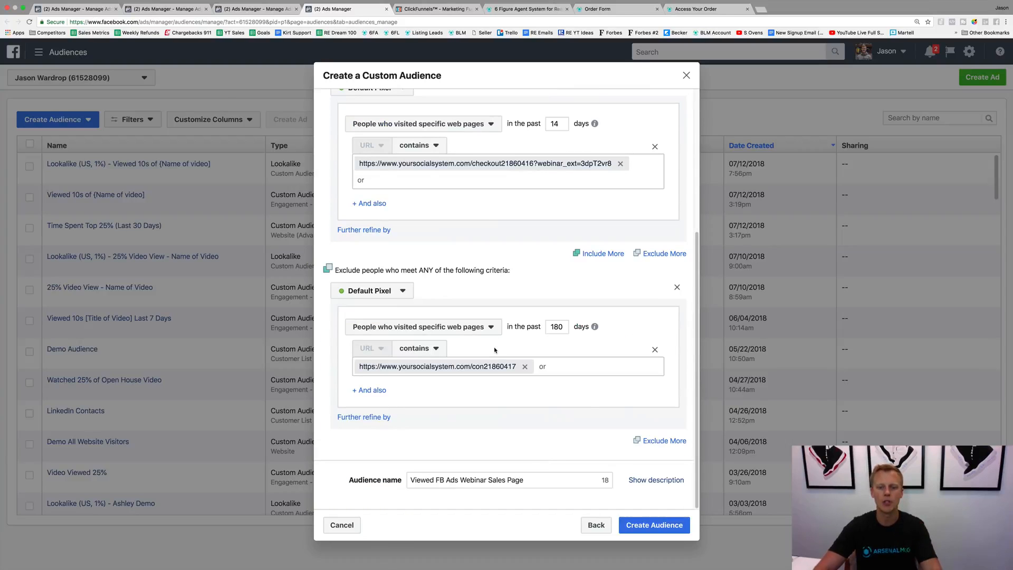
drag(533, 475, 425, 471)
click(542, 479)
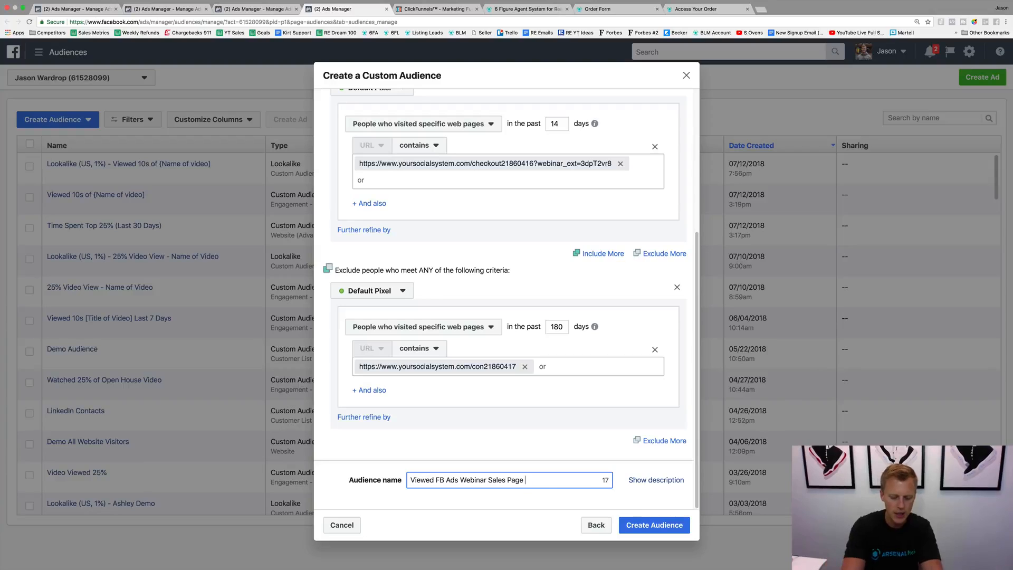
text(But NO Pruc)
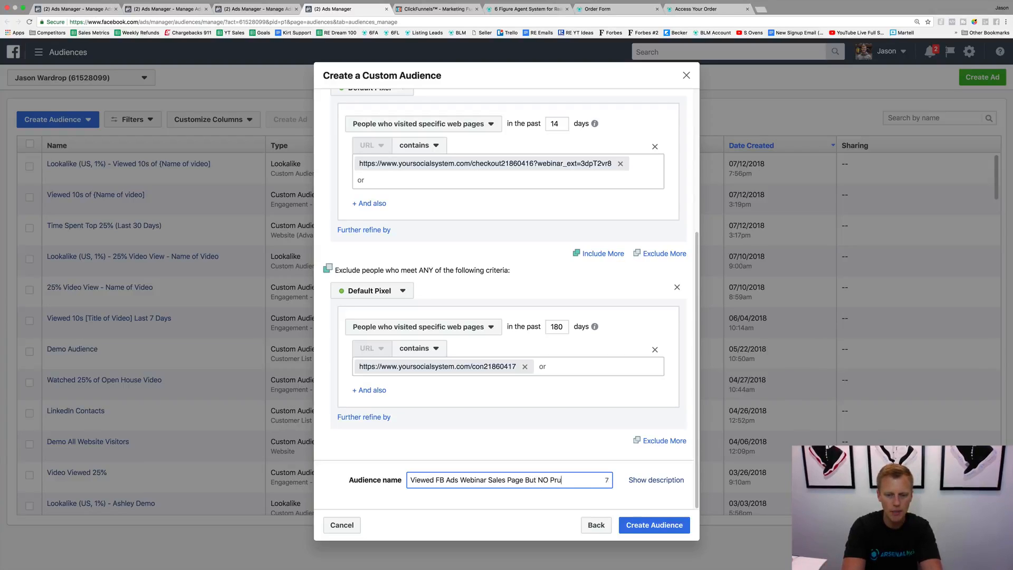
key(BackSpace)
text(urchase)
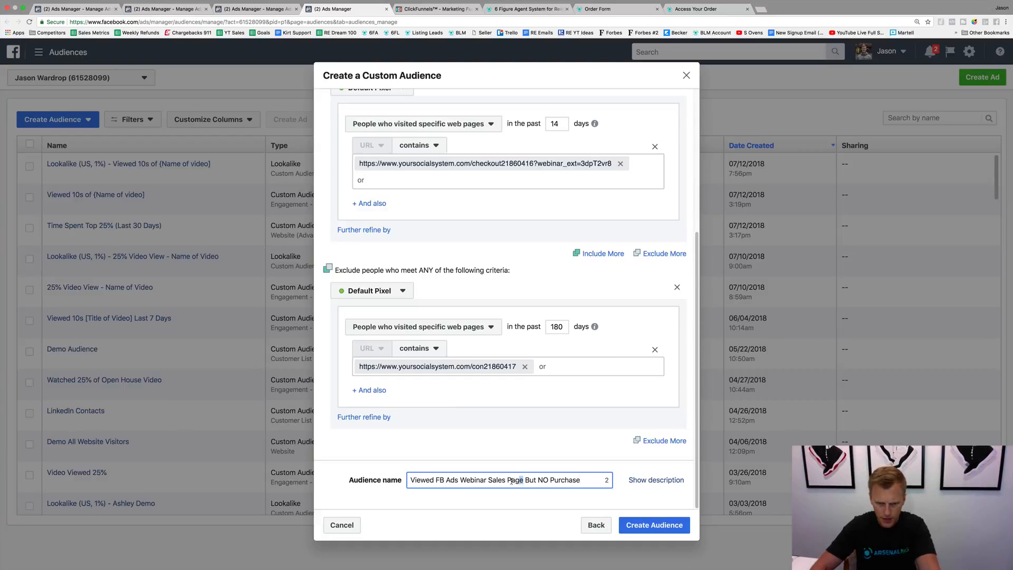
double_click(515, 480)
key(BackSpace)
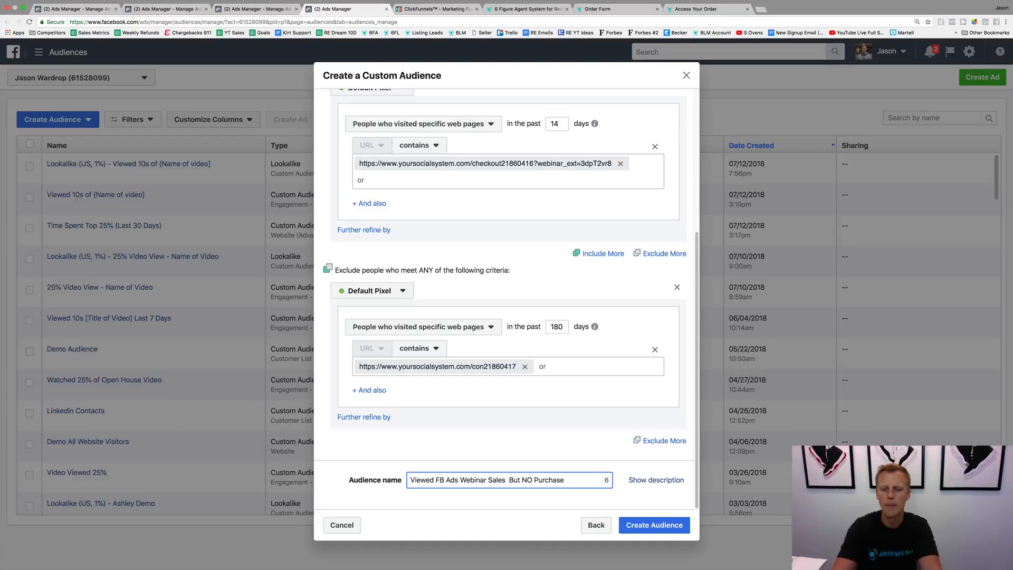
key(BackSpace)
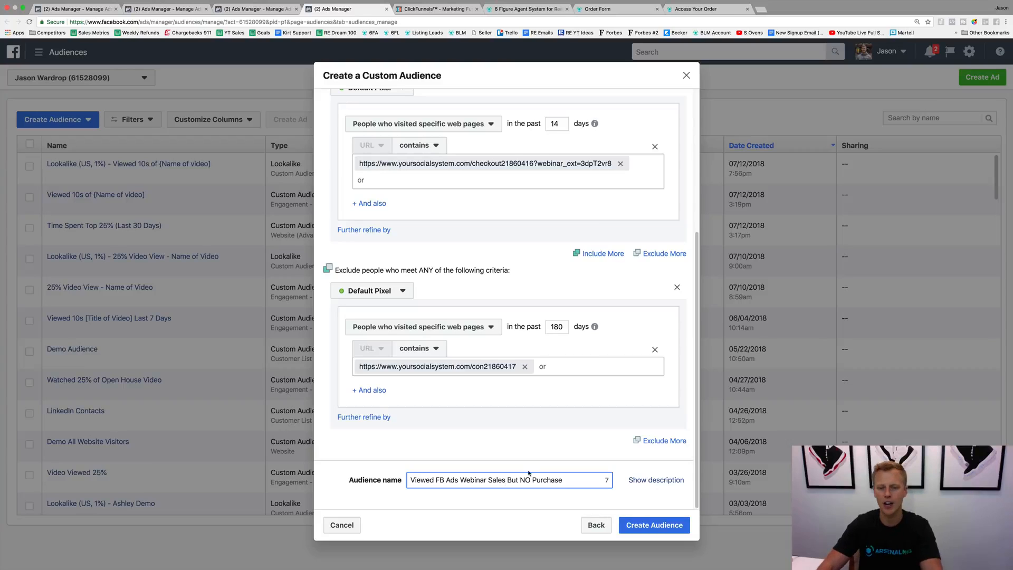
- Review the audience's inclusion and exclusion criteria against the order form page and the order confirmation page
scroll(531, 397, up, 5)
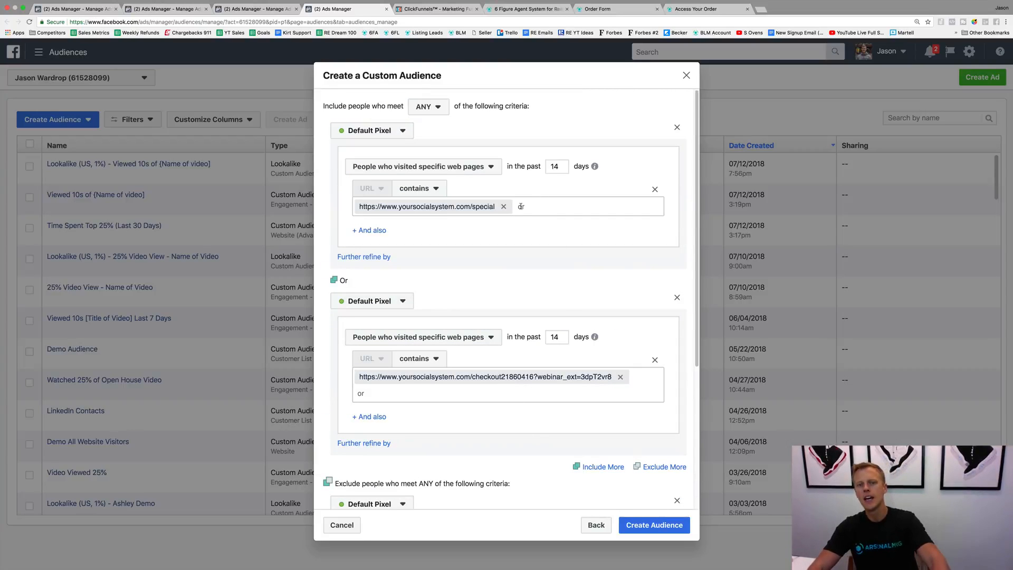
click(528, 9)
click(353, 10)
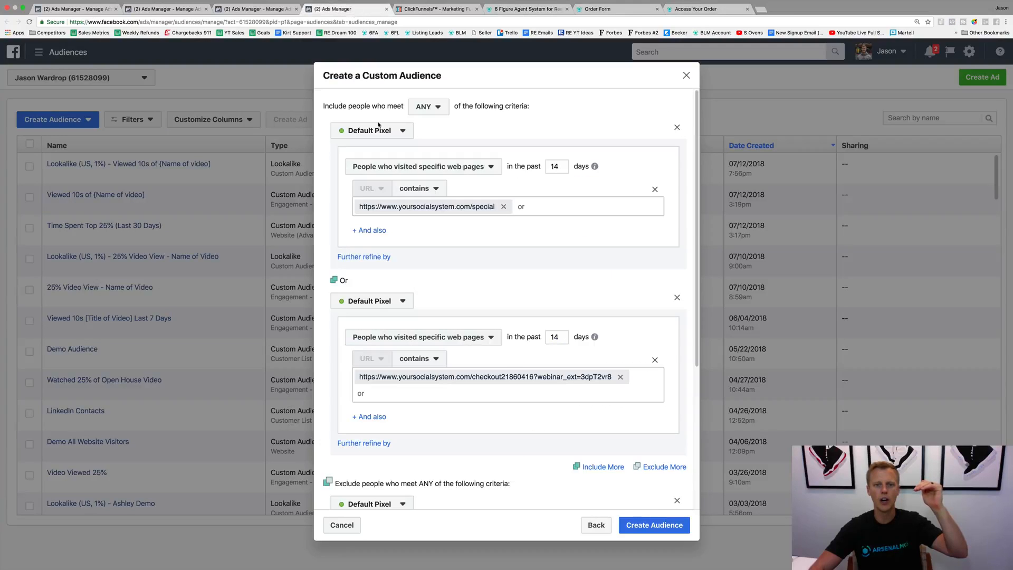
click(601, 9)
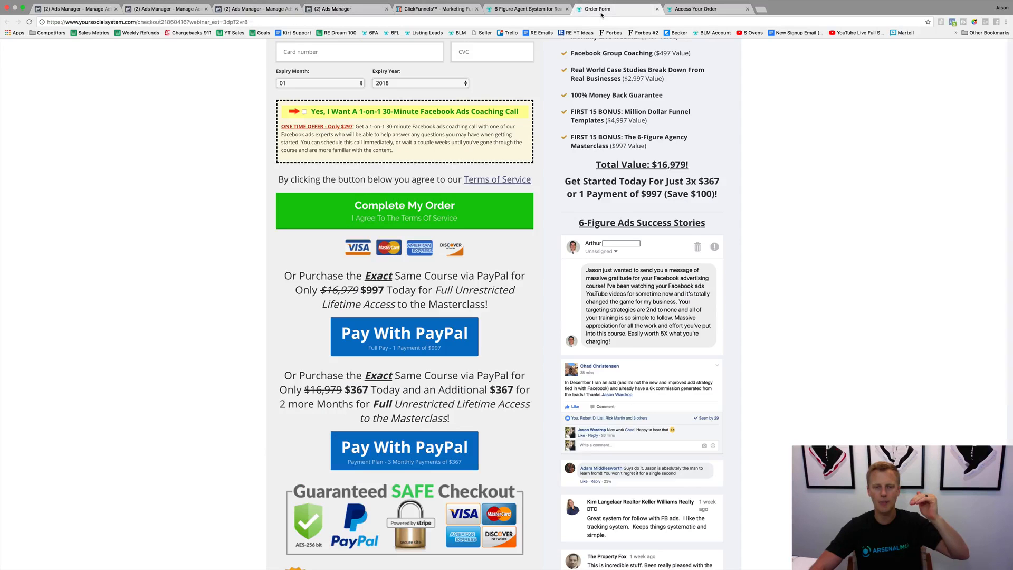
scroll(401, 105, up, 3)
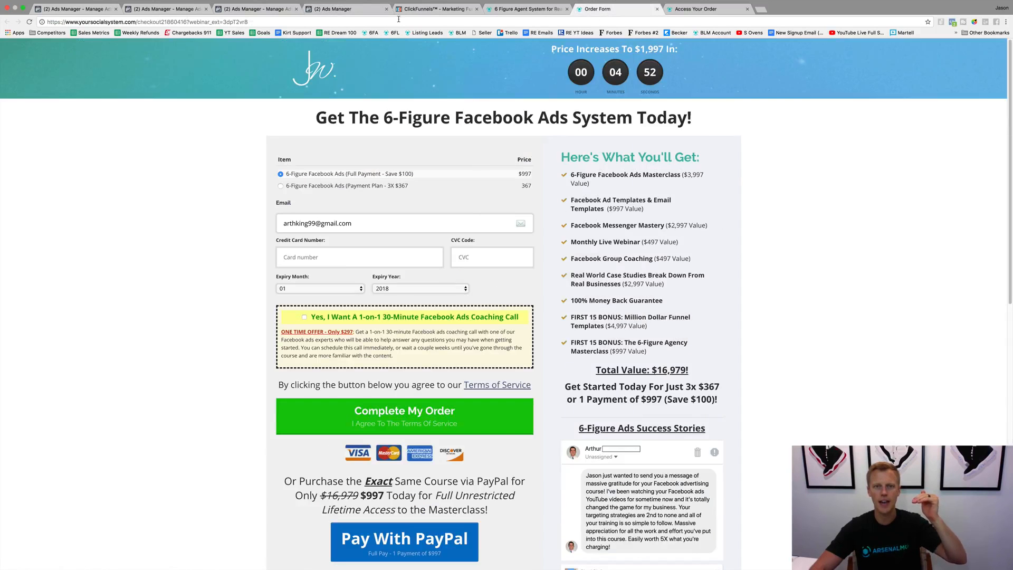
click(347, 9)
scroll(452, 368, down, 5)
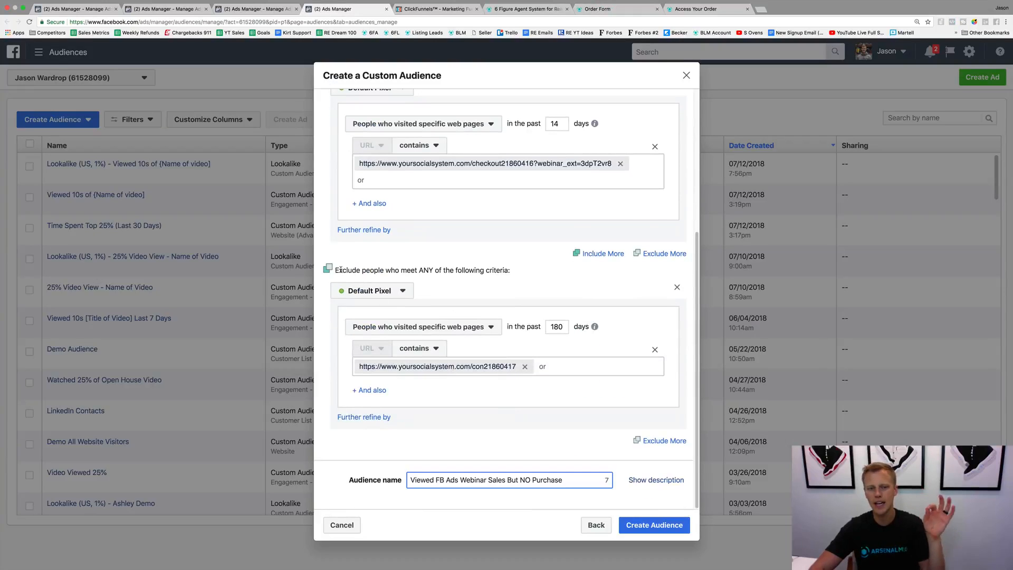
click(676, 11)
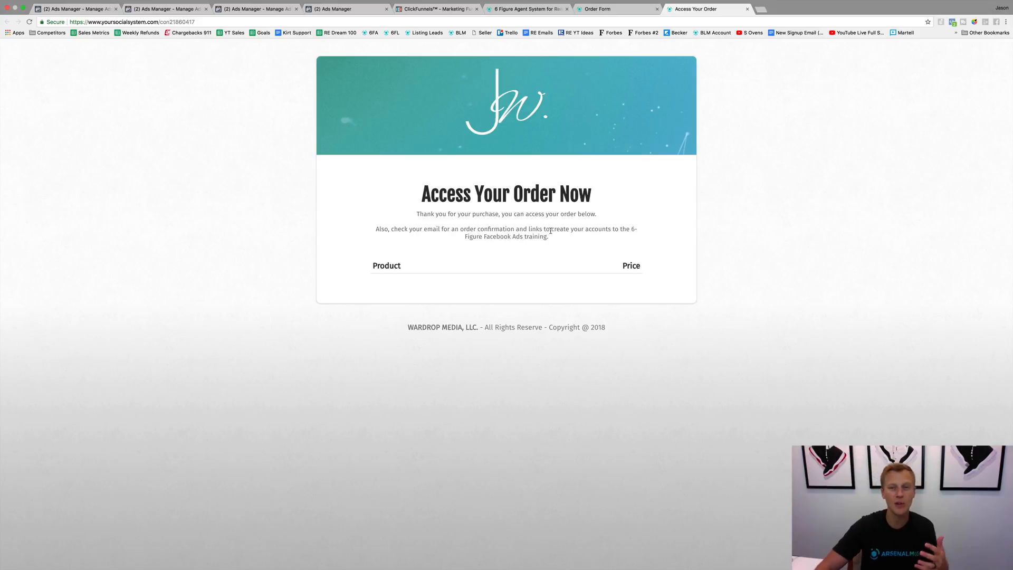
- Return to the audience setup in Ads Manager, create the custom audience and finish without creating a lookalike or an ad
click(350, 11)
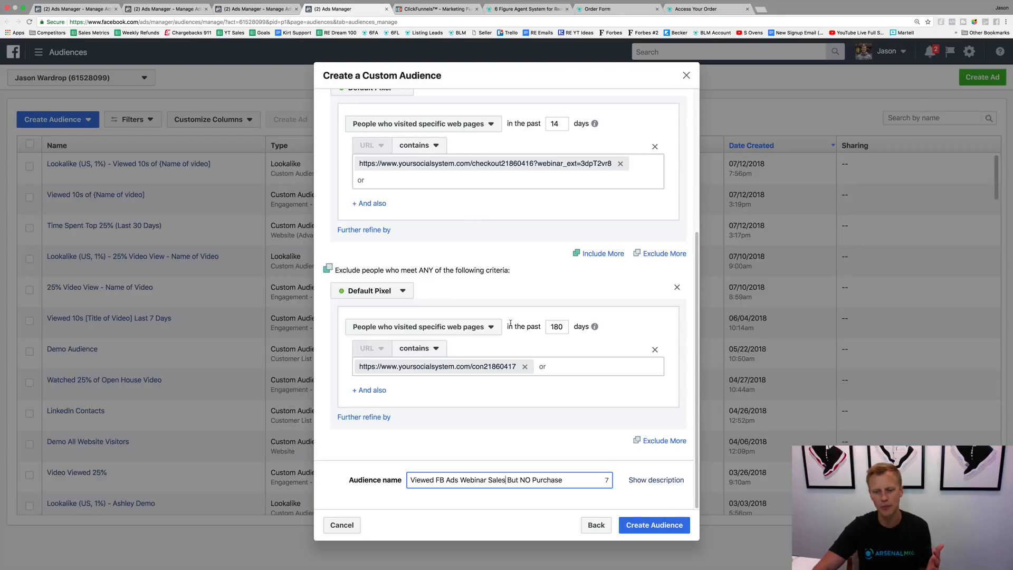
click(654, 525)
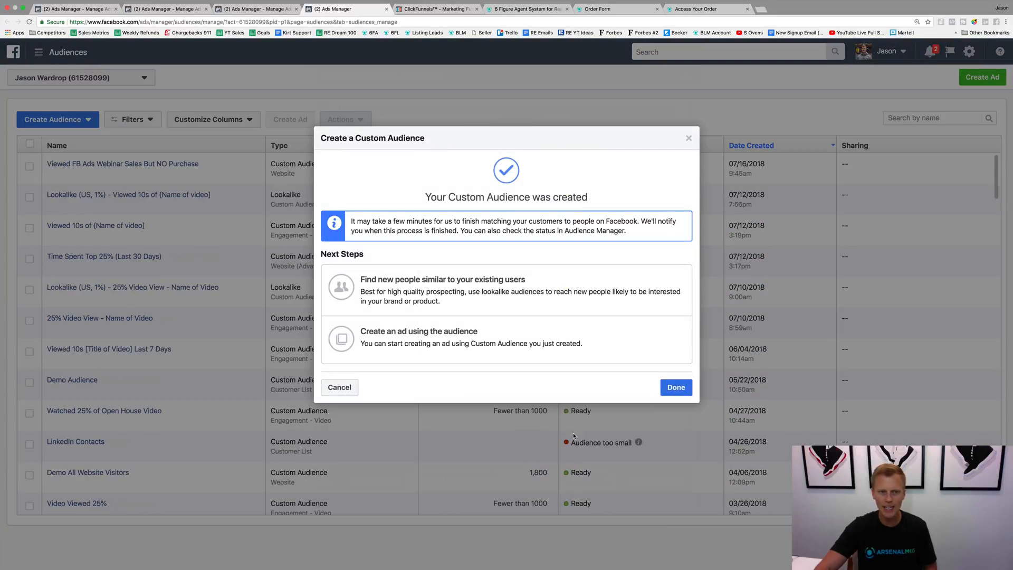
click(676, 387)
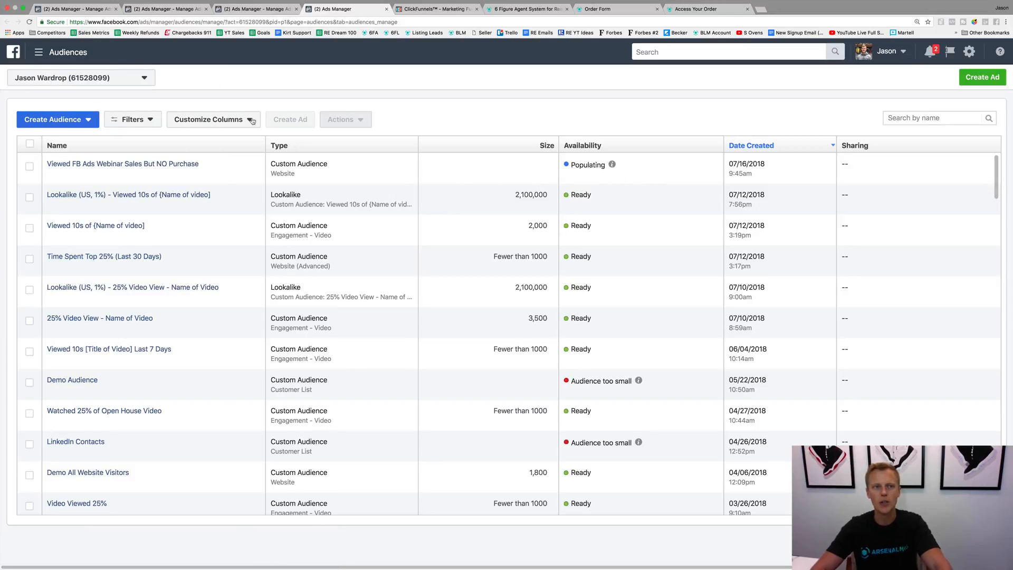
- Go from Audiences to the campaign overview and create a new campaign with the Traffic objective
mouse_move(38, 52)
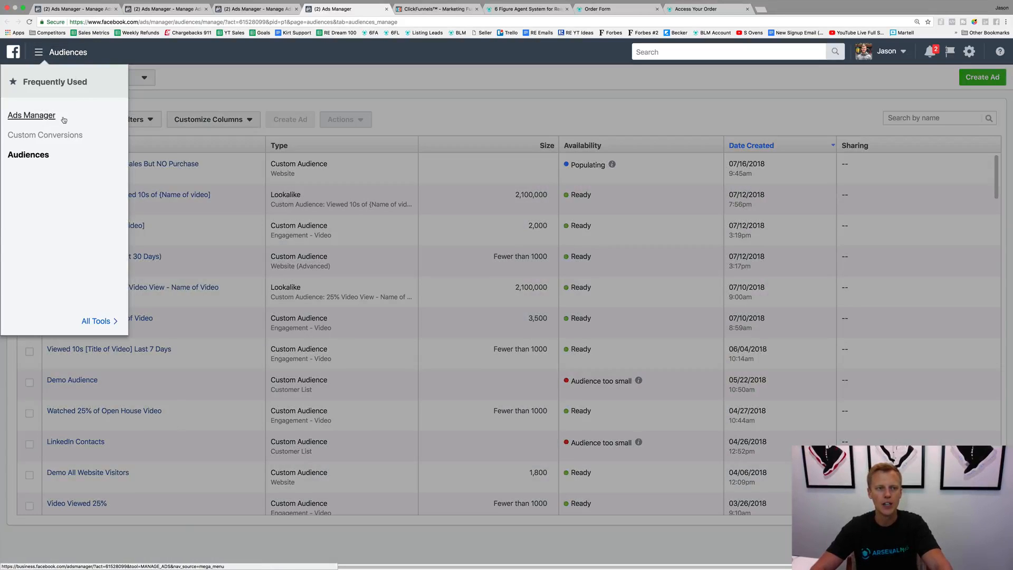
click(63, 120)
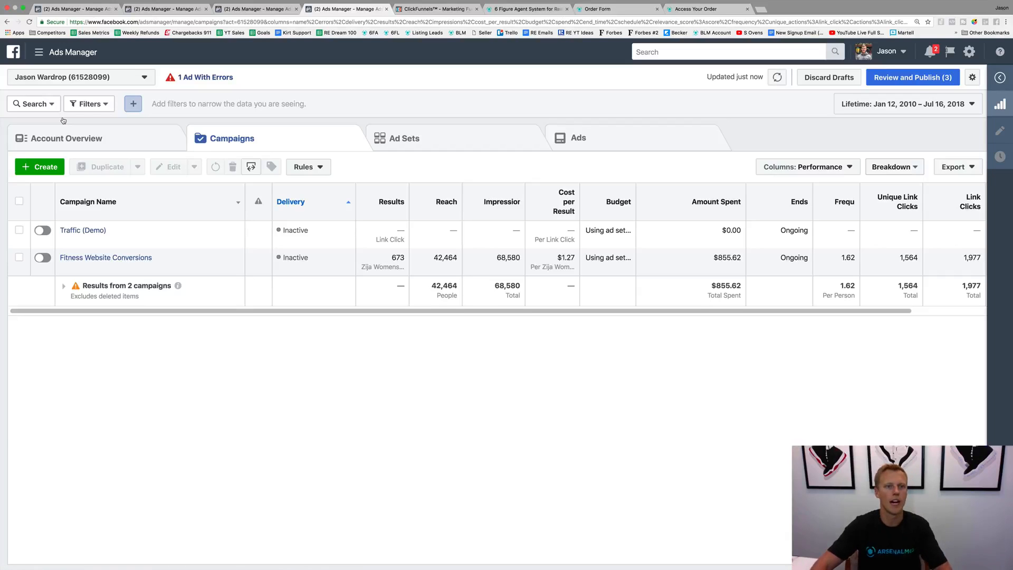
click(47, 167)
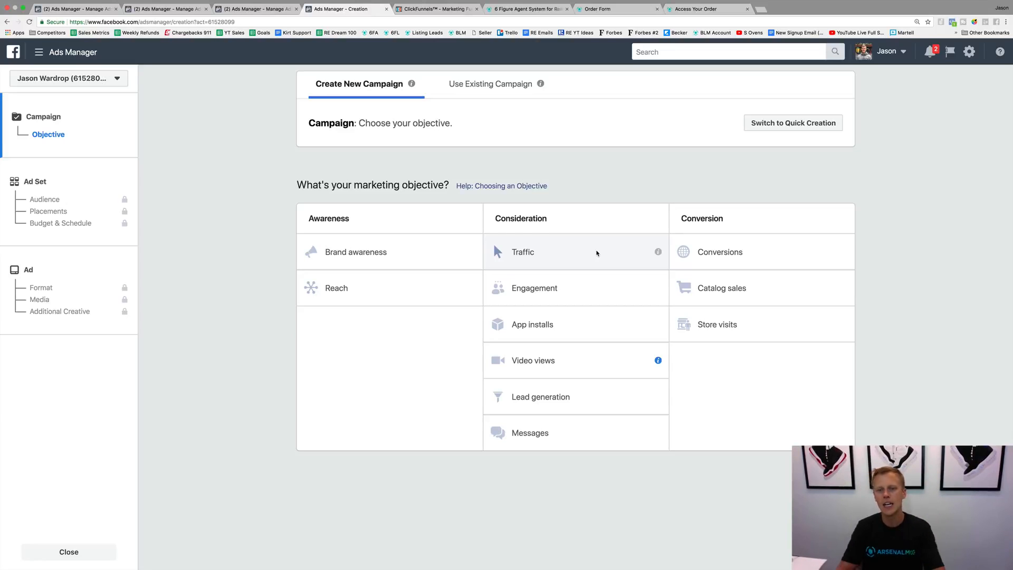
click(556, 257)
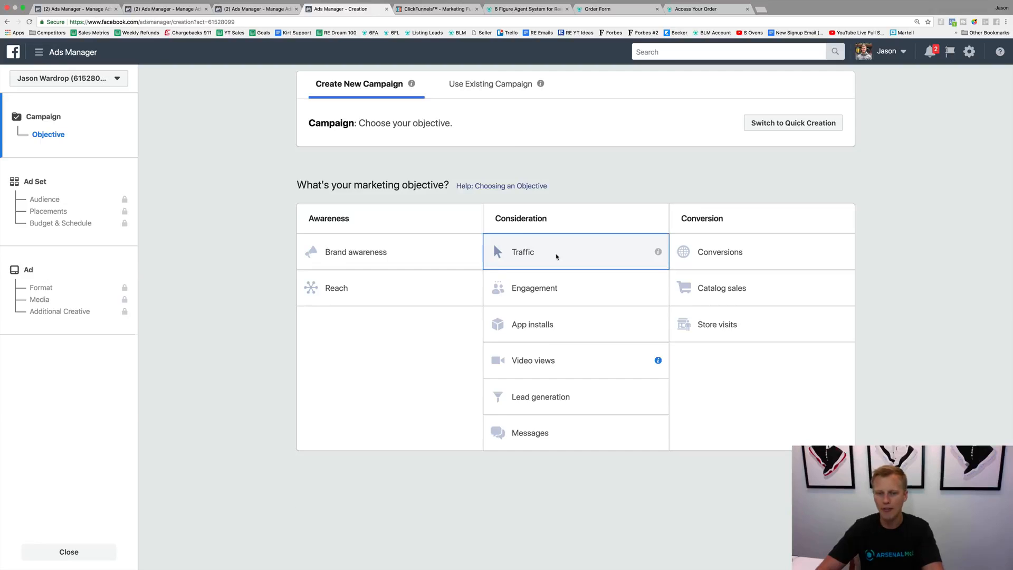
- Name the campaign "Remarketing - FB Ads Webby Sales Page" and continue to the ad set setup
double_click(591, 381)
mouse_move(526, 381)
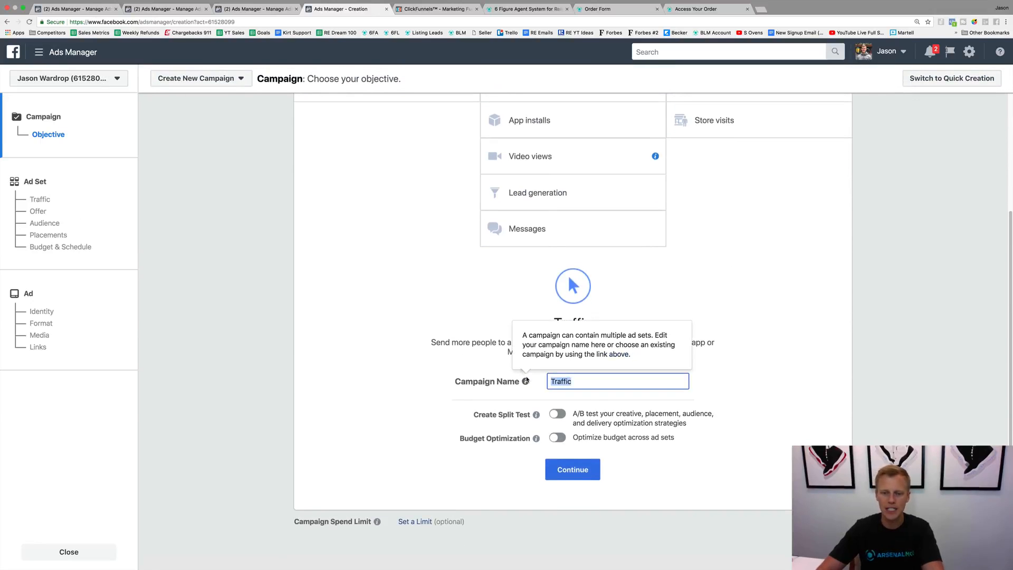
text(R)
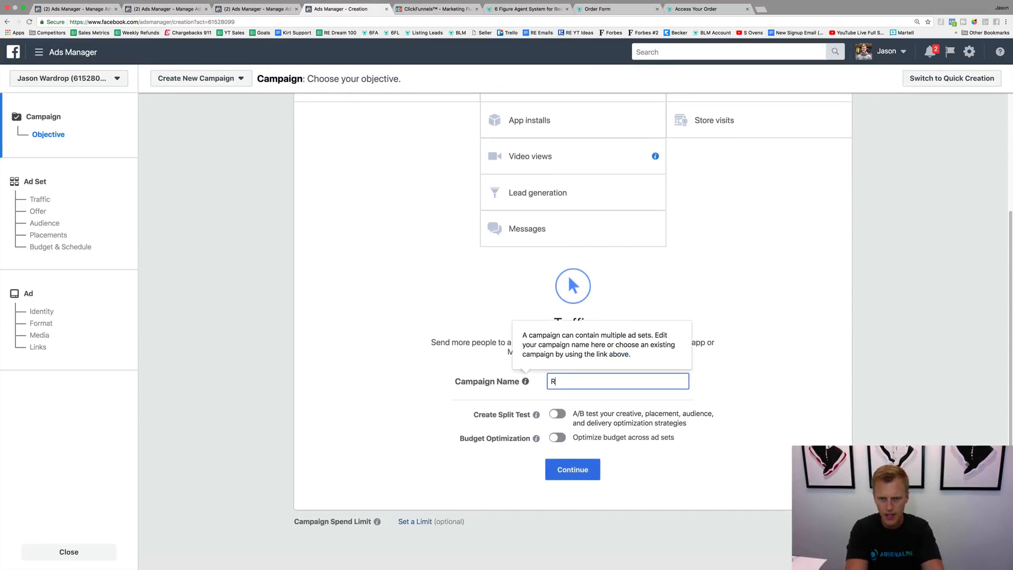
text(emarket)
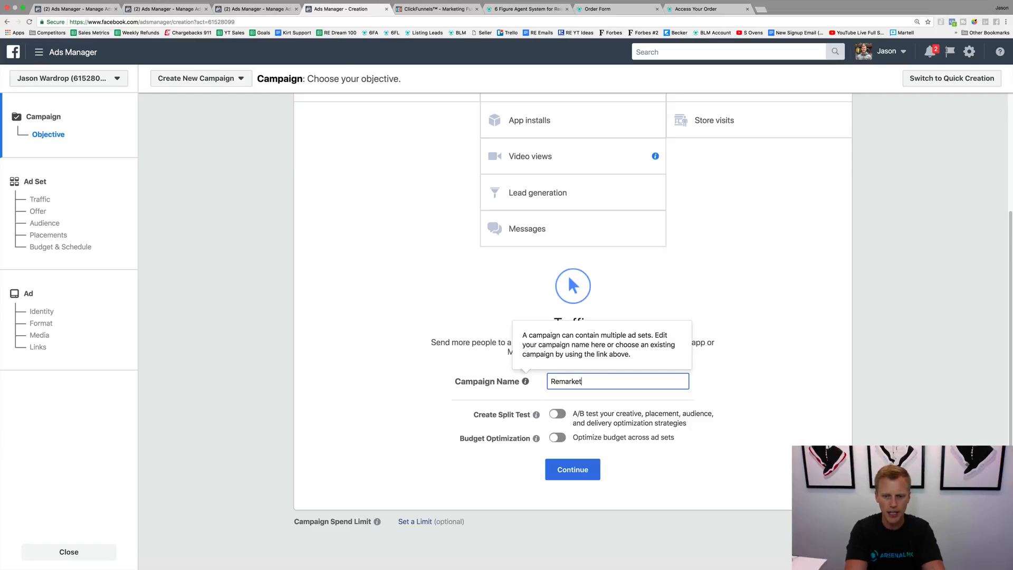
text(ing - Webby)
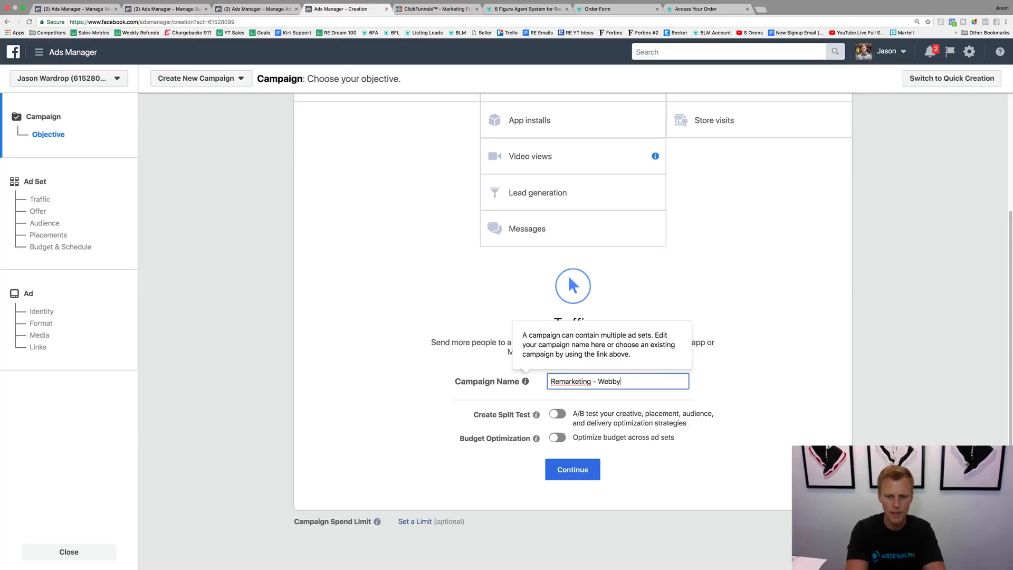
text( Sales Page)
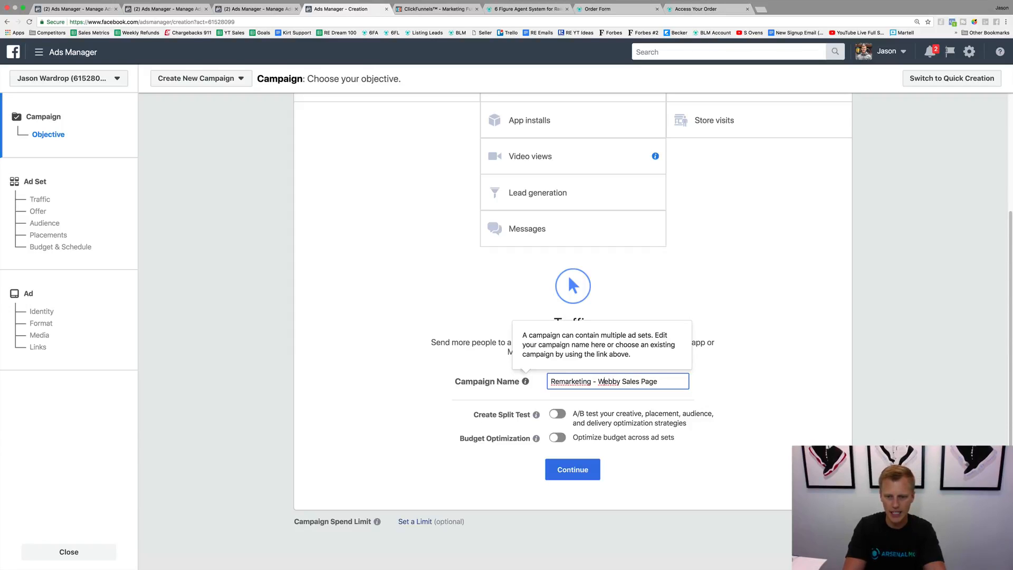
click(598, 381)
text(FB Ads)
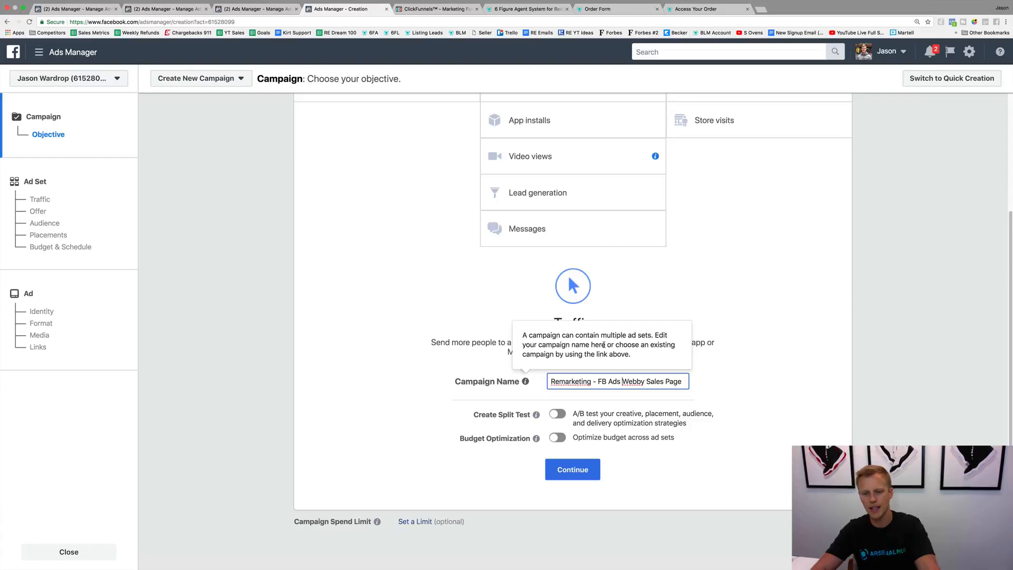
click(573, 469)
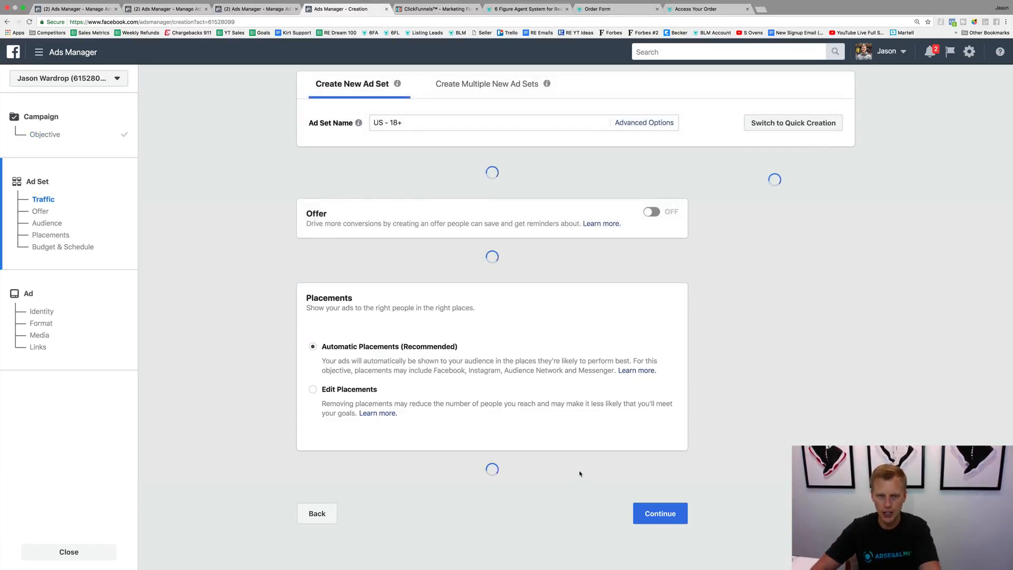
- Name the ad set "Viewed Sales/Checkout Page But NO Purchase"
click(423, 123)
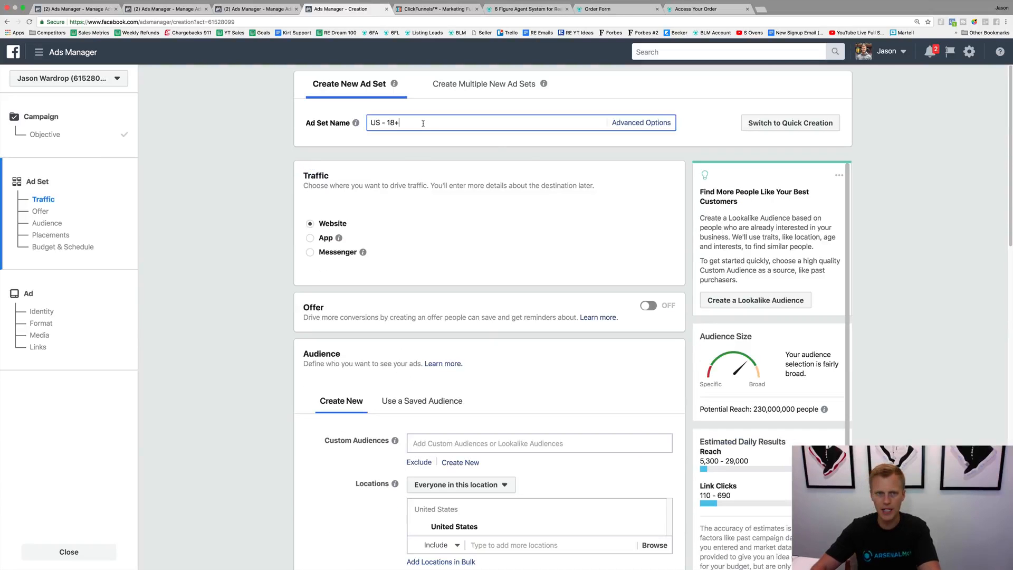
triple_click(423, 123)
text(Viewed)
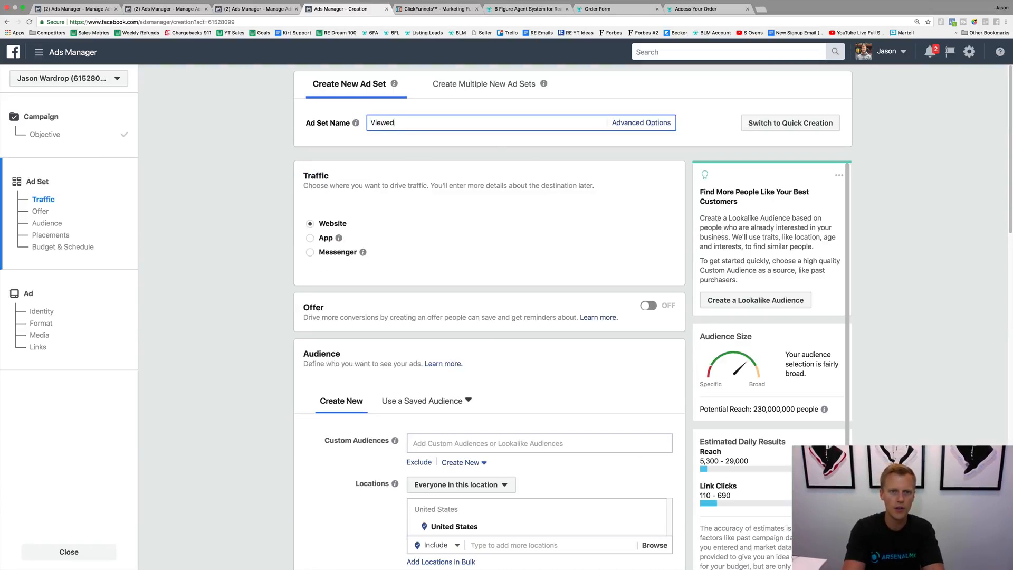
text( Sales/Checkout Page)
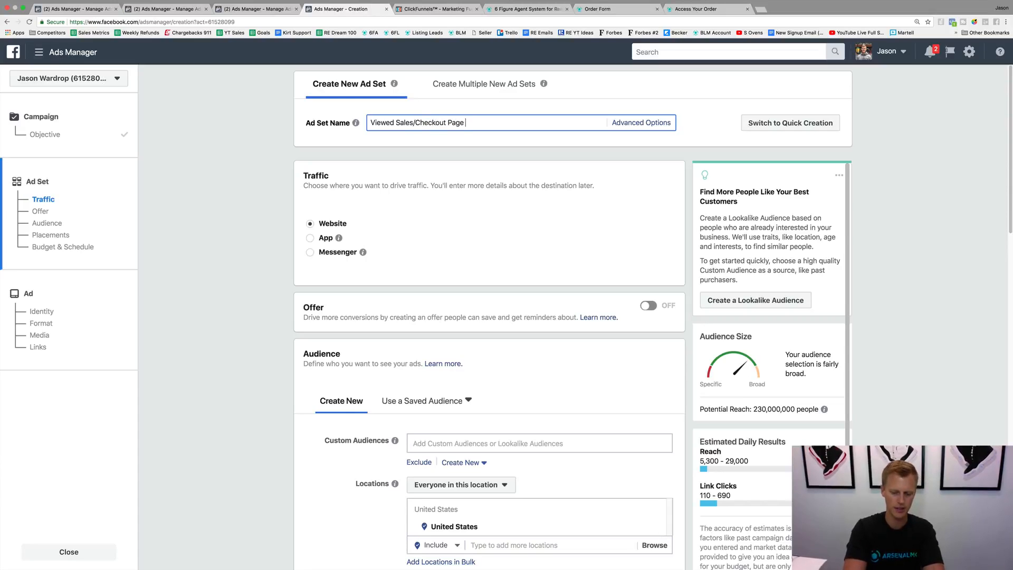
text( But NO Purchase)
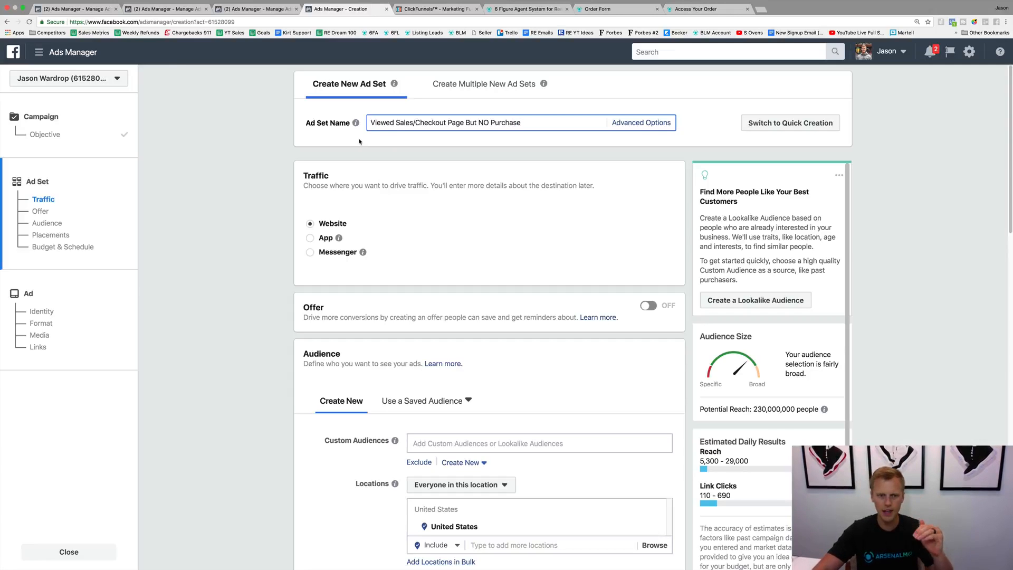
- Include the custom audience "Viewed FB Ads Webinar Sales But NO Purchase" in the ad set's audience
scroll(285, 228, down, 3)
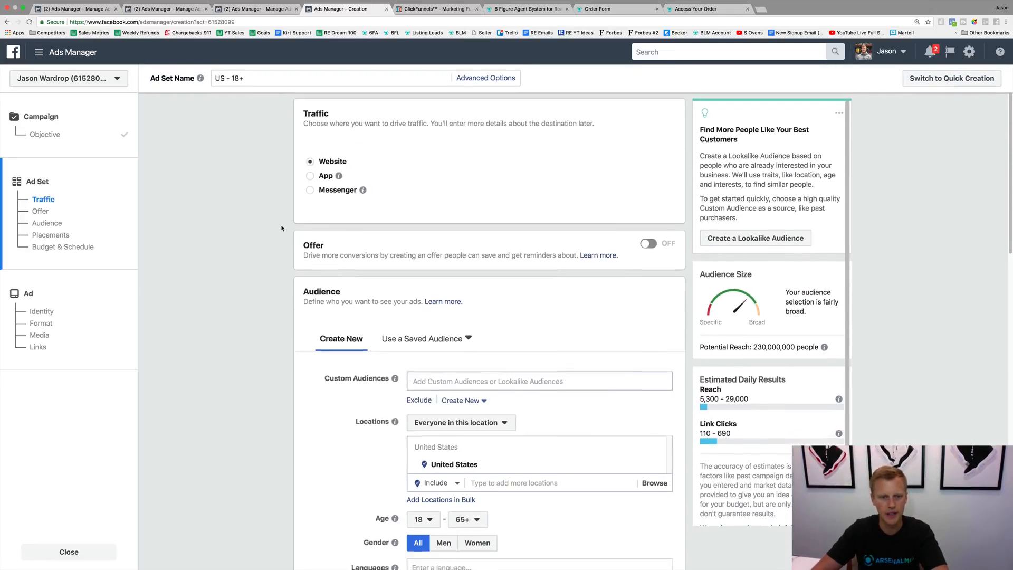
scroll(285, 228, down, 3)
scroll(390, 211, up, 1)
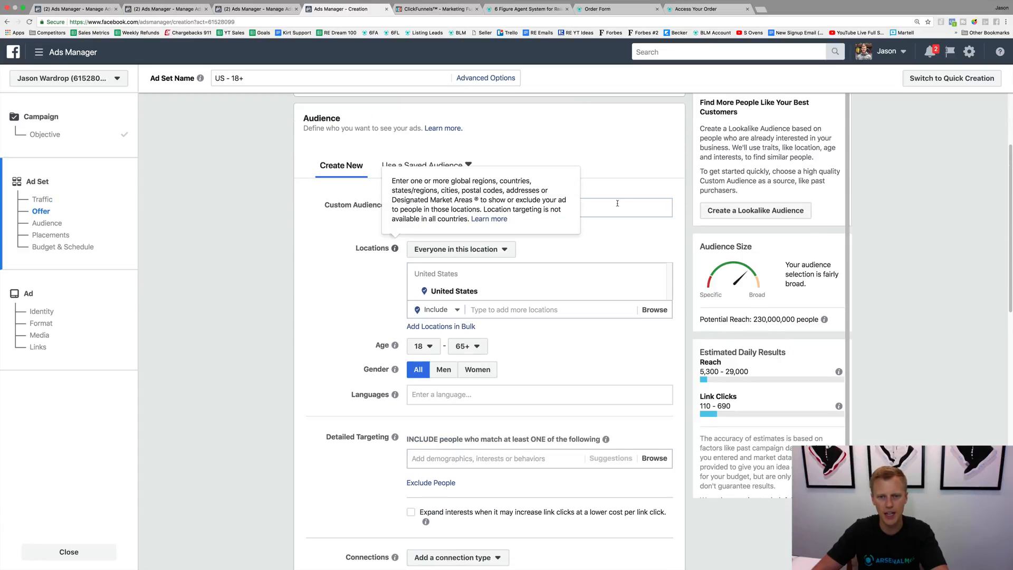
click(465, 207)
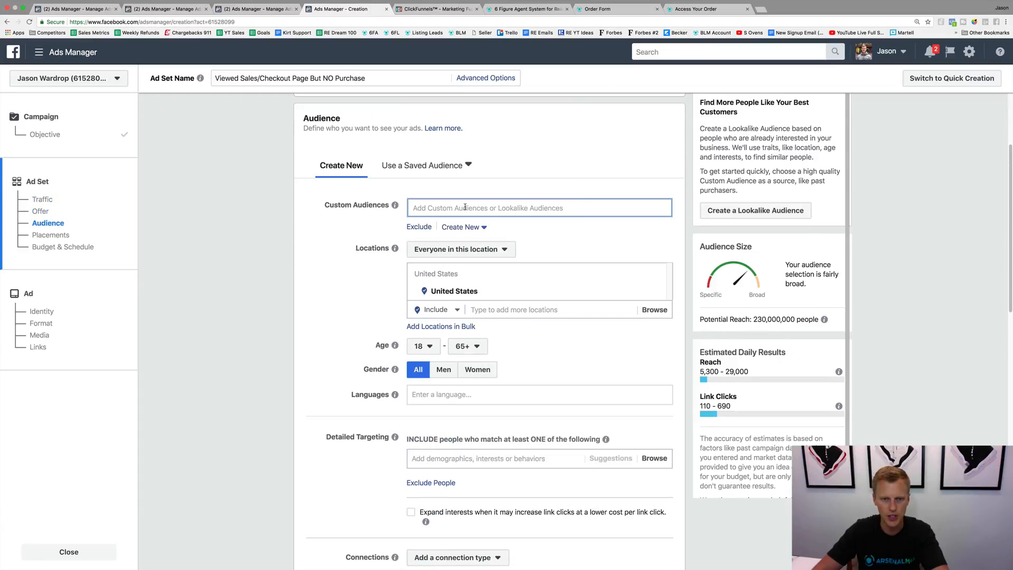
click(530, 229)
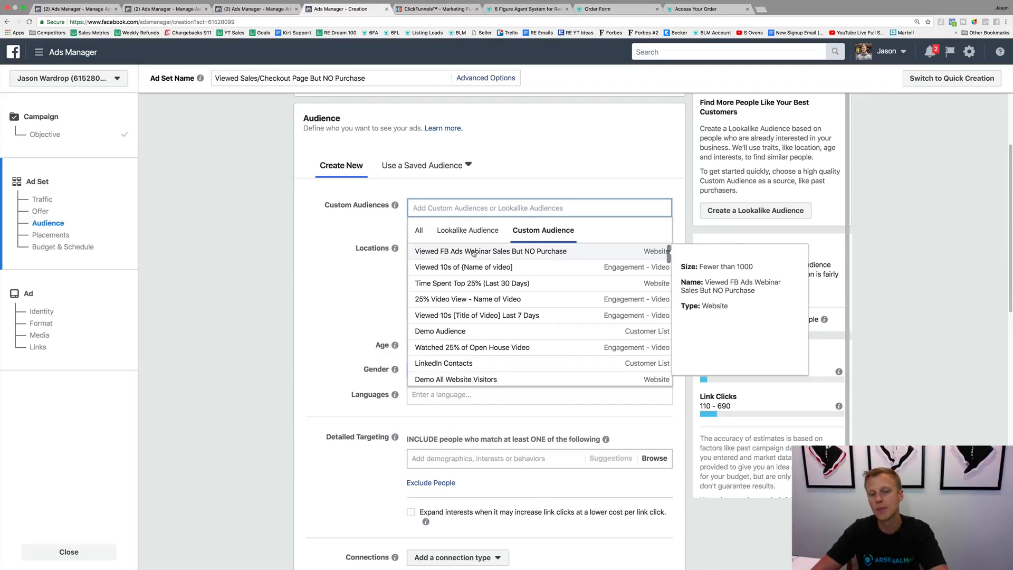
click(510, 252)
click(319, 237)
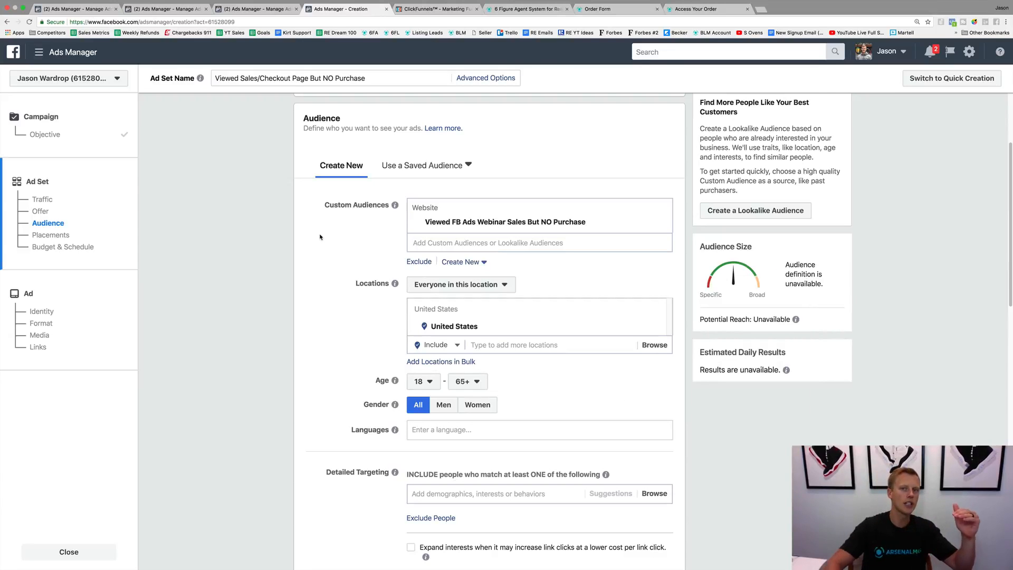
- Review the sales page, order form and order confirmation page against the chosen audience, returning to the ad set setup
click(528, 9)
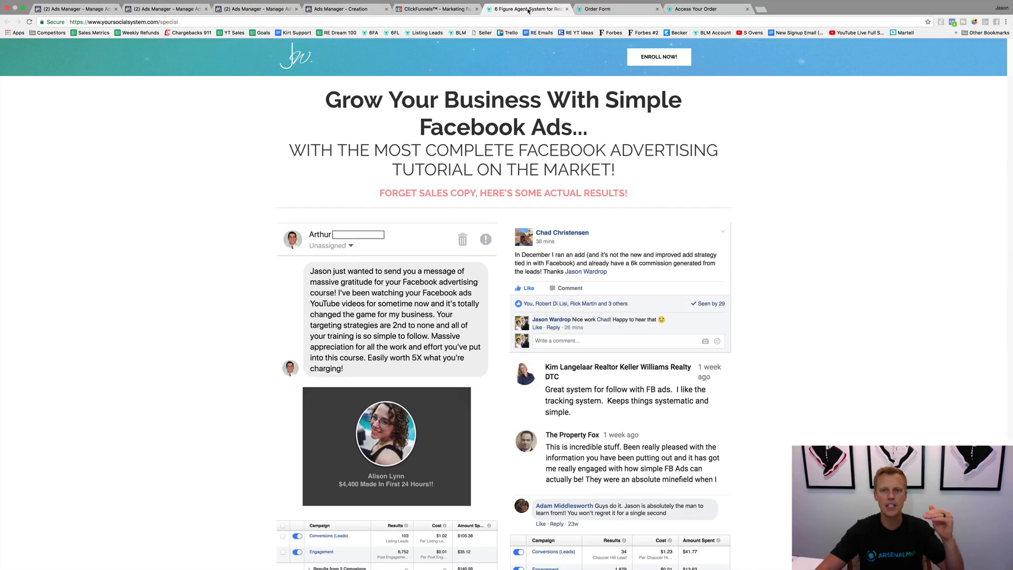
click(620, 15)
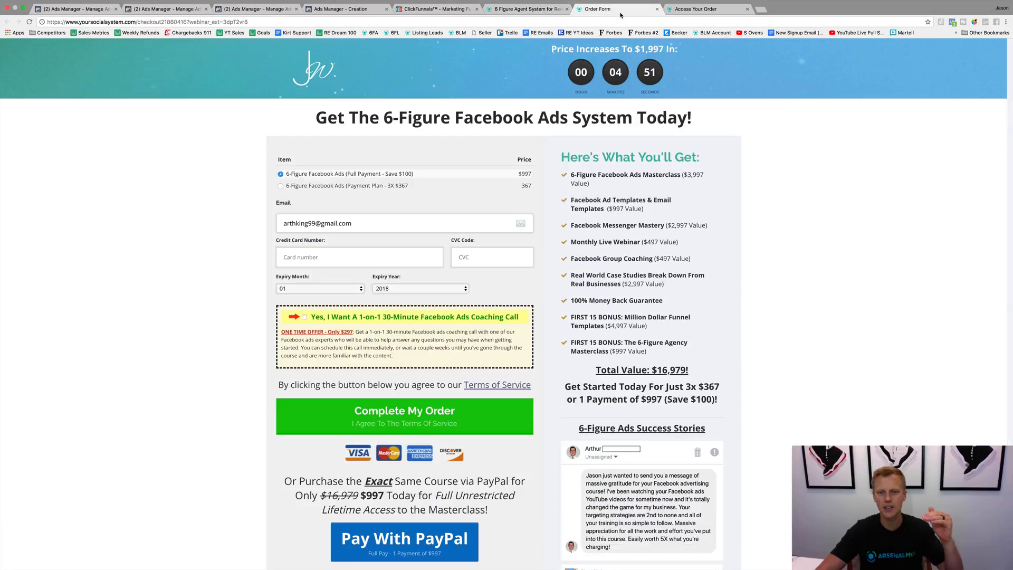
click(696, 12)
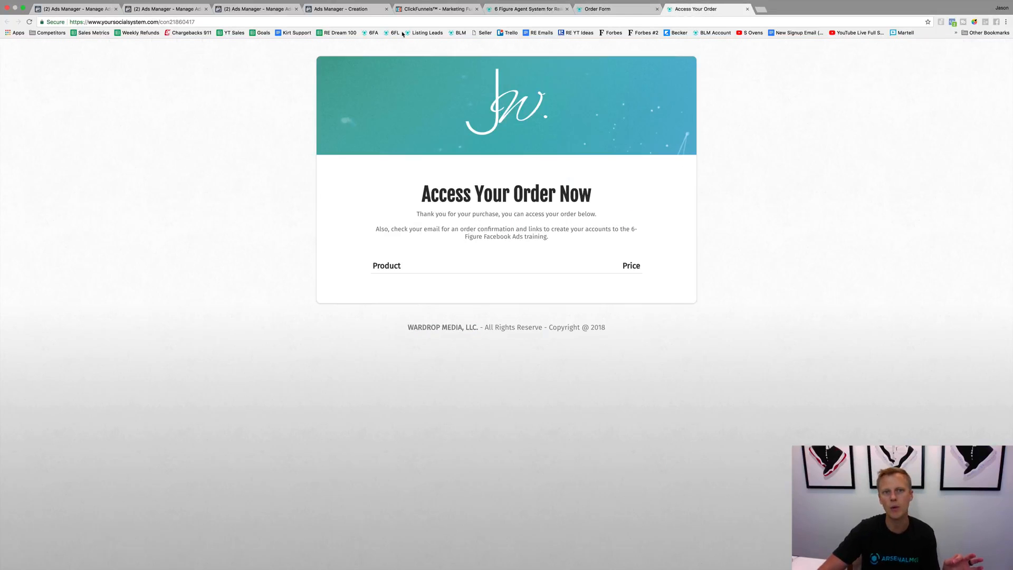
click(342, 9)
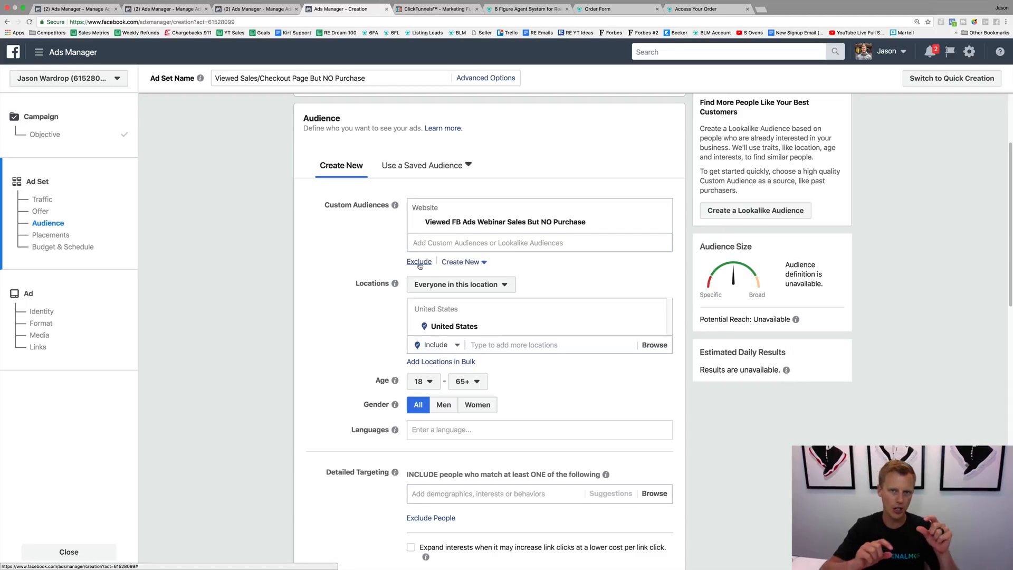
click(530, 10)
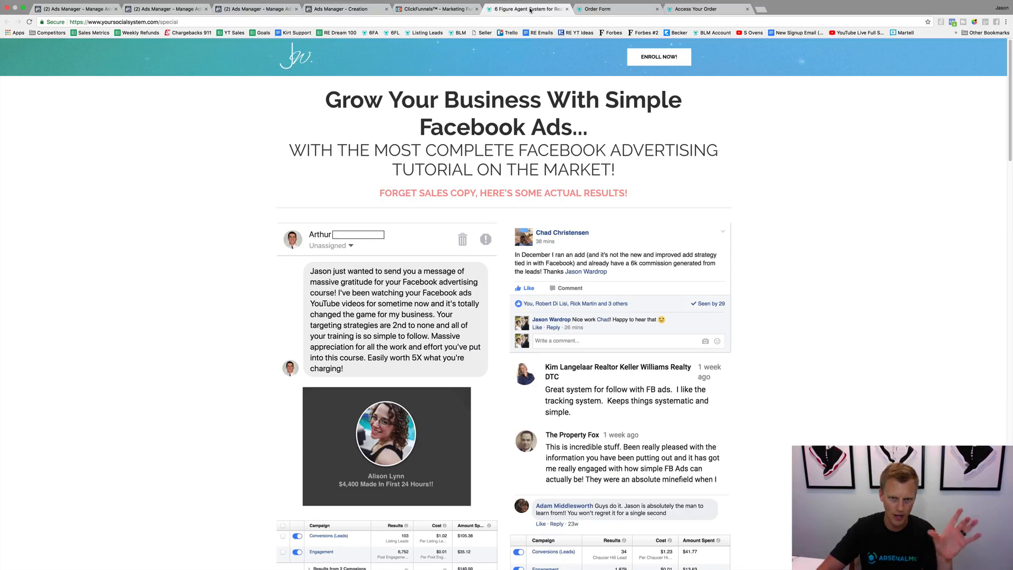
click(626, 10)
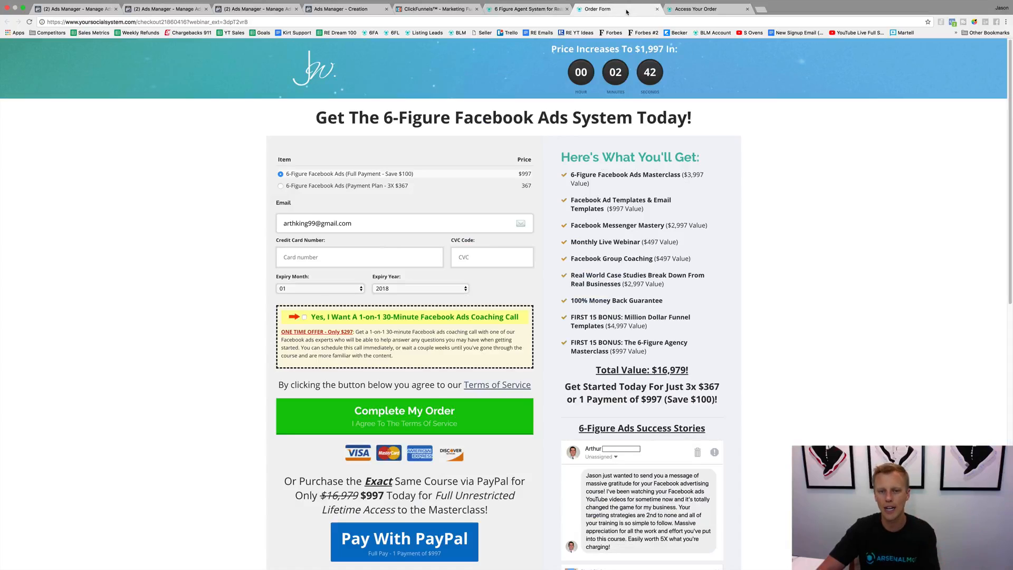
click(694, 12)
click(332, 10)
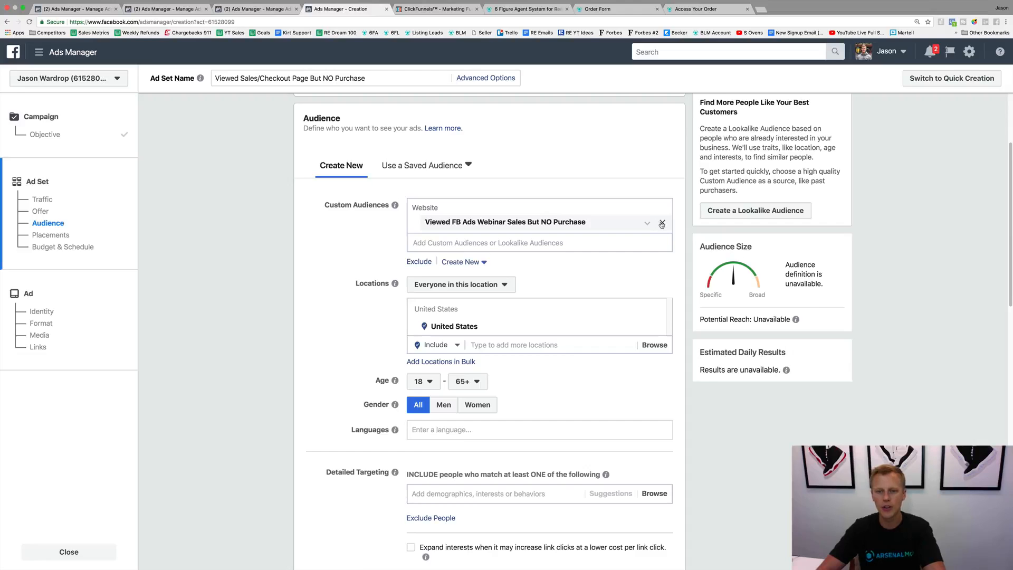
- Replace the included custom audience with "Demo Audience" and "Demo All Website Visitors"
click(661, 224)
click(466, 207)
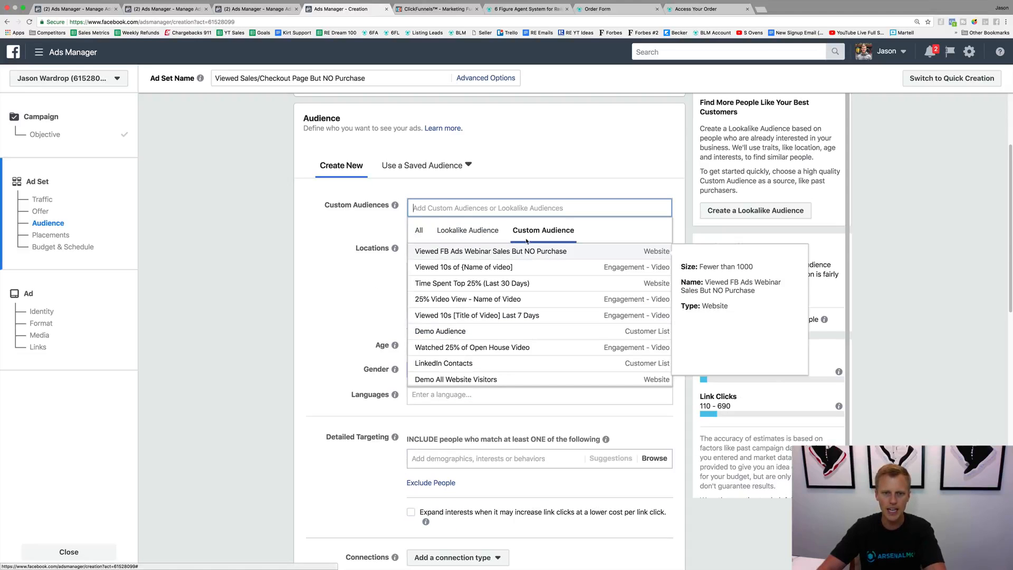
click(511, 331)
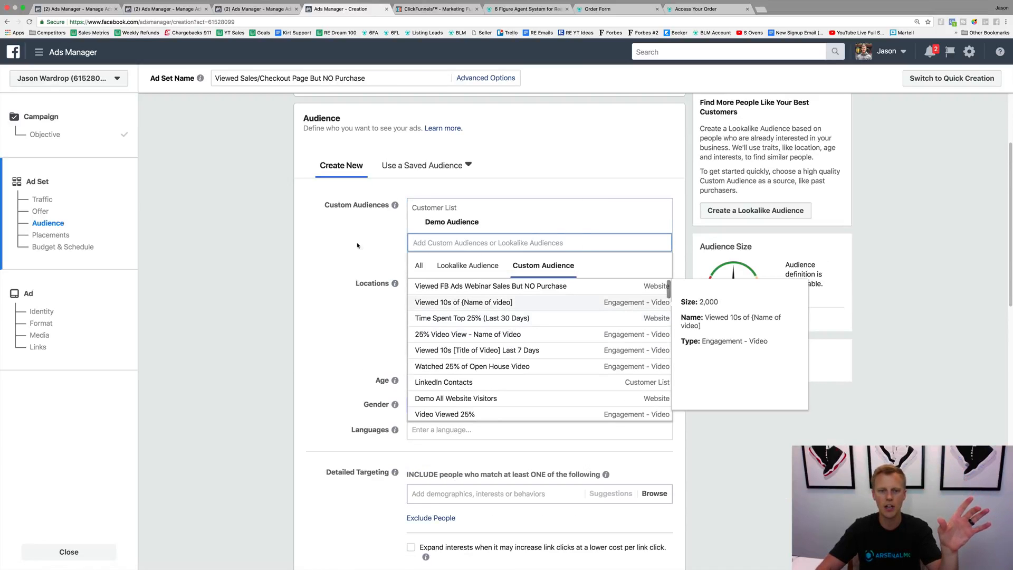
click(473, 399)
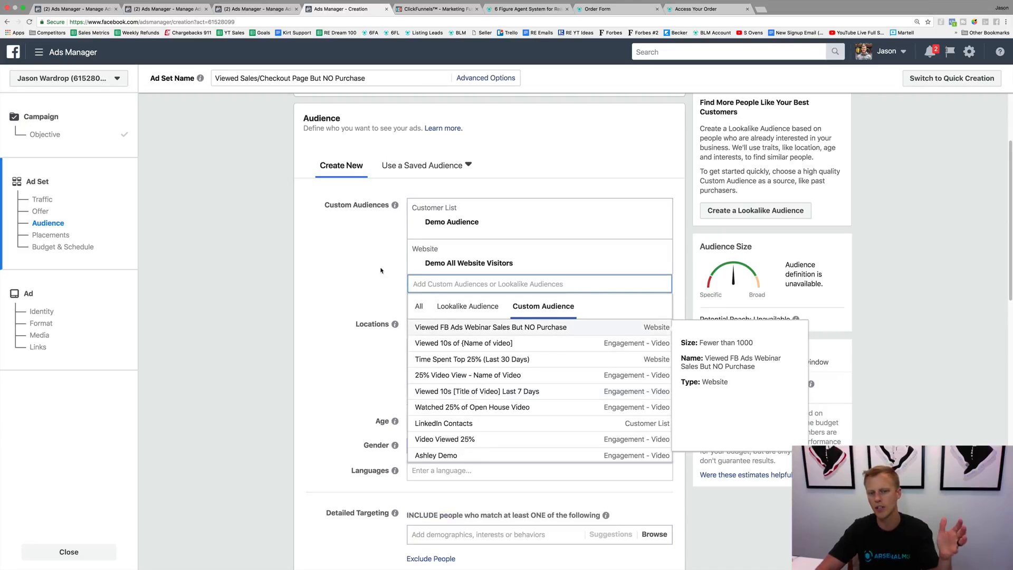
- Add an exclusion to the ad set's custom audiences for the "LinkedIn Contacts" customer list
click(419, 303)
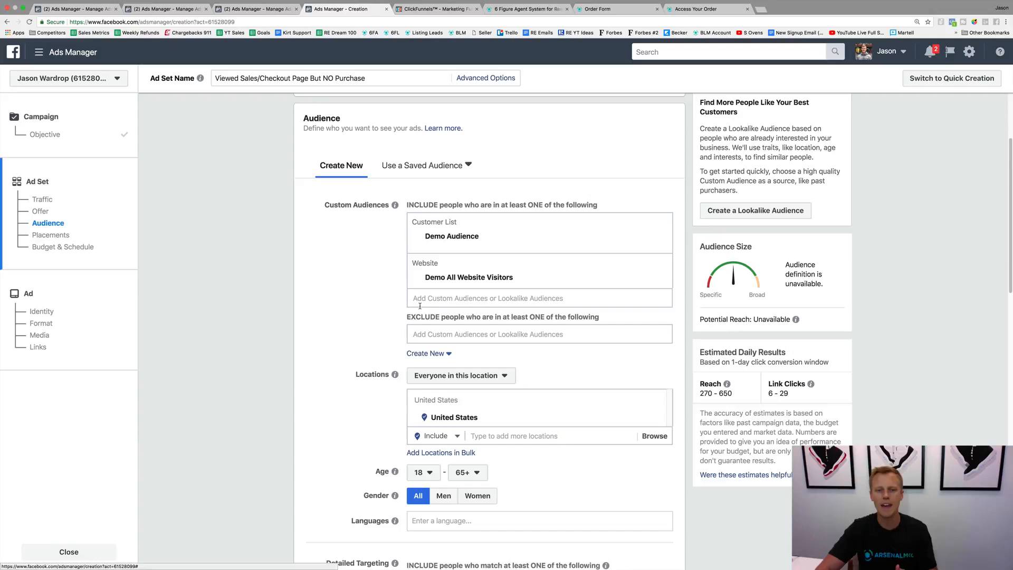
click(438, 331)
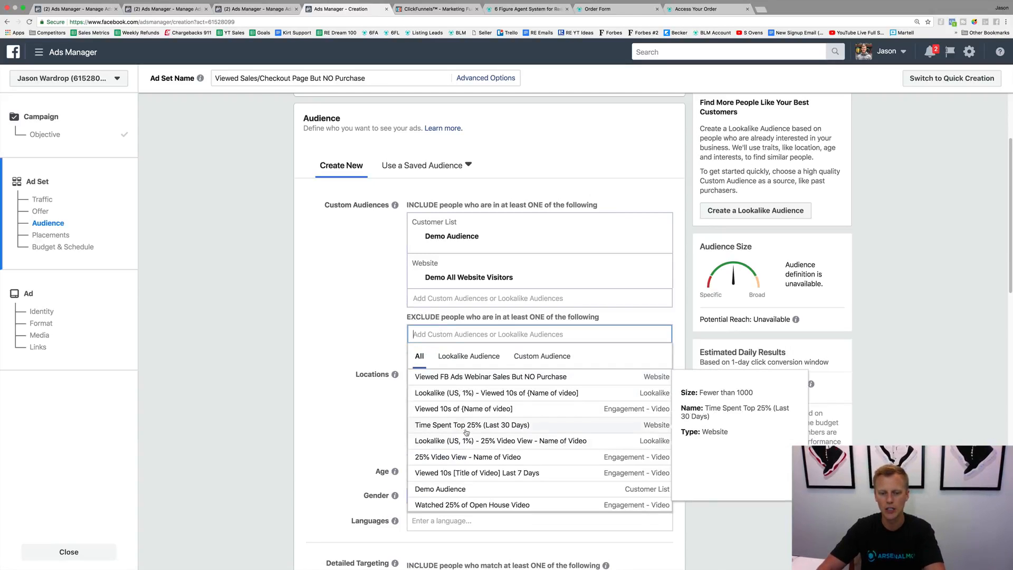
scroll(474, 452, down, 1)
scroll(474, 452, up, 1)
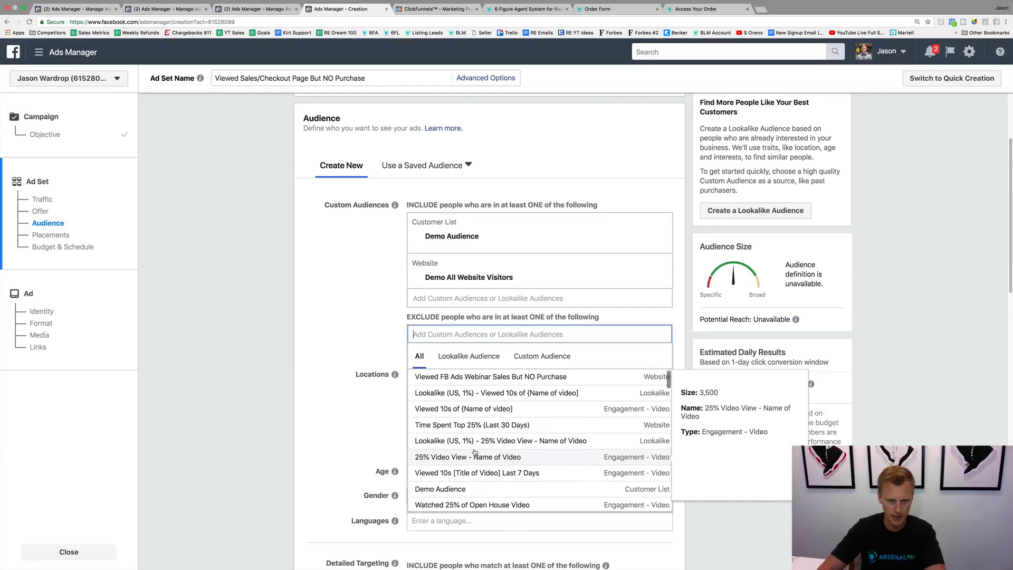
scroll(474, 452, down, 3)
click(474, 452)
click(341, 348)
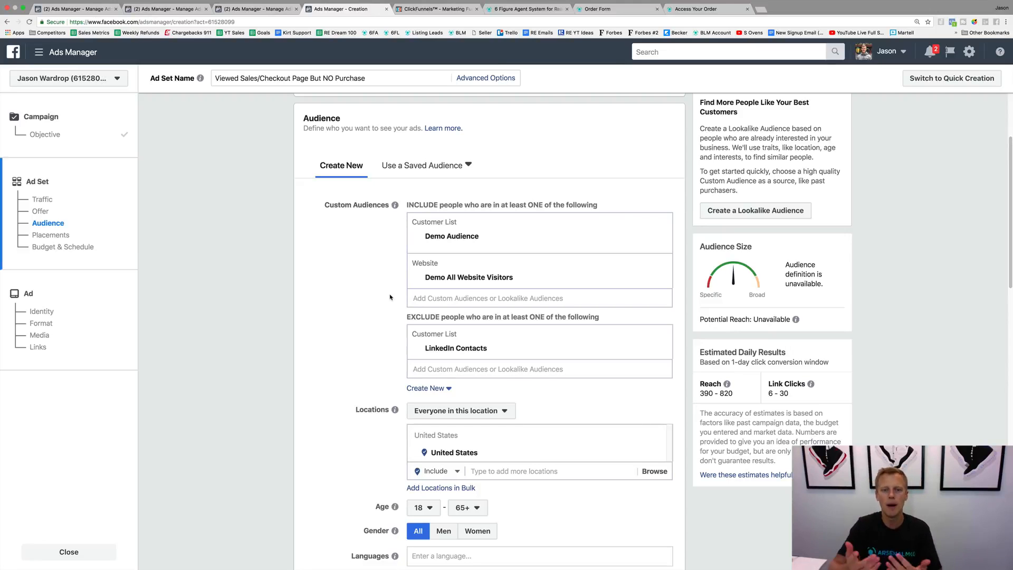
- Remove the demo inclusions and the LinkedIn Contacts exclusion, and include "Viewed FB Ads Webinar Sales But NO Purchase" again
click(662, 348)
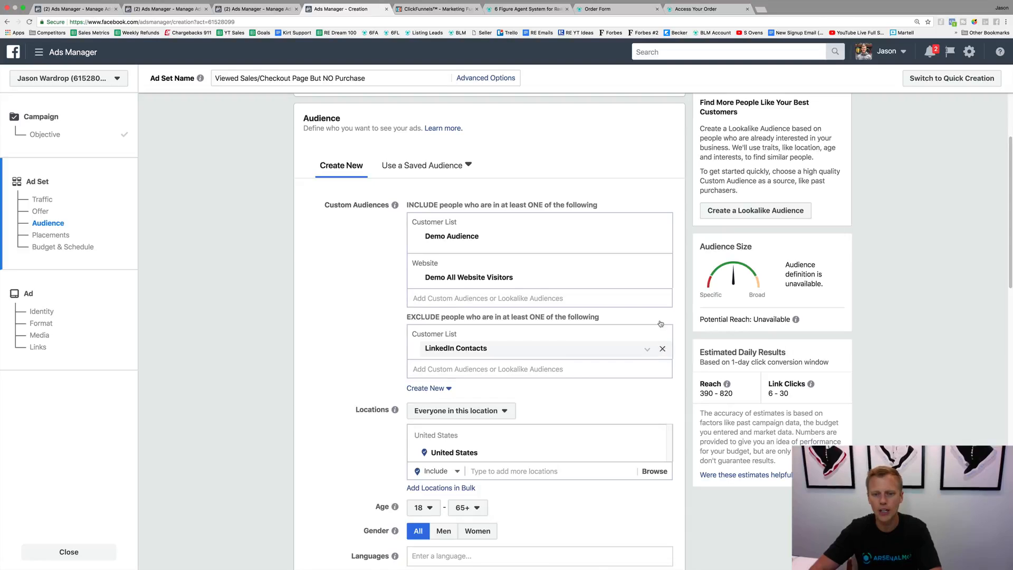
click(662, 279)
click(662, 236)
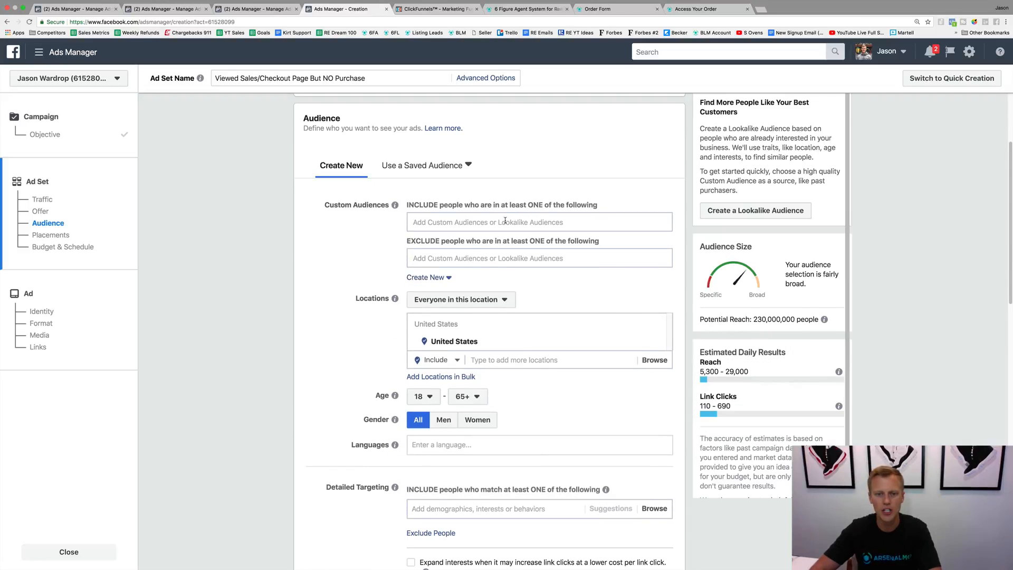
click(504, 222)
click(486, 265)
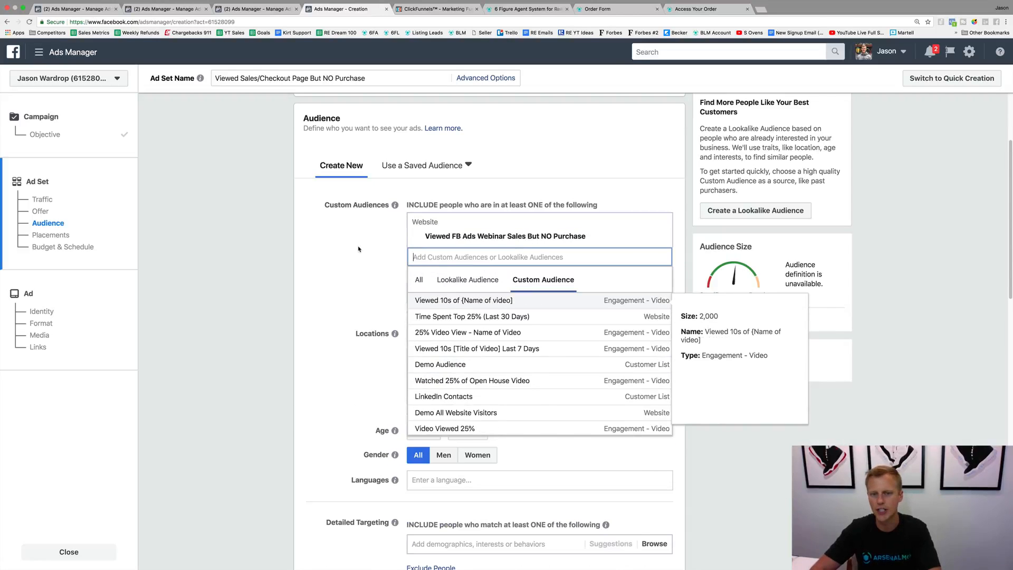
click(358, 249)
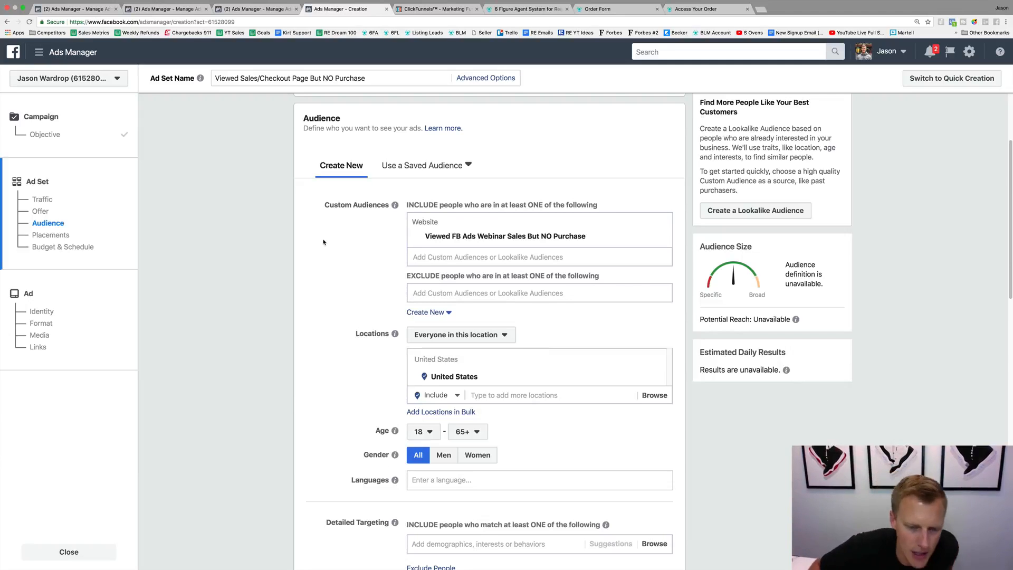
- Keep the remaining targeting and automatic placements as they are and set the ad set's daily budget to $1.00
scroll(342, 274, down, 3)
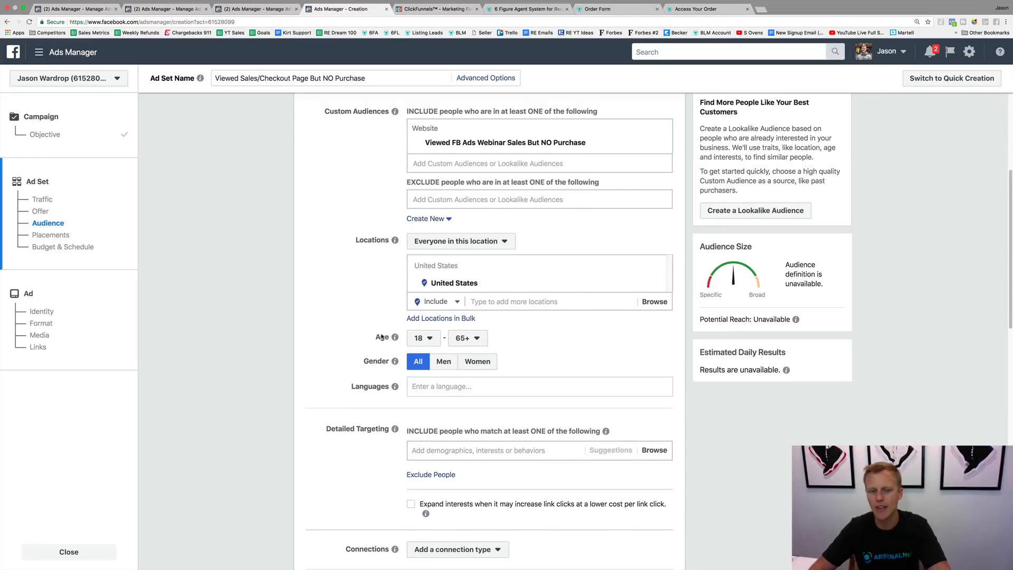
mouse_move(395, 387)
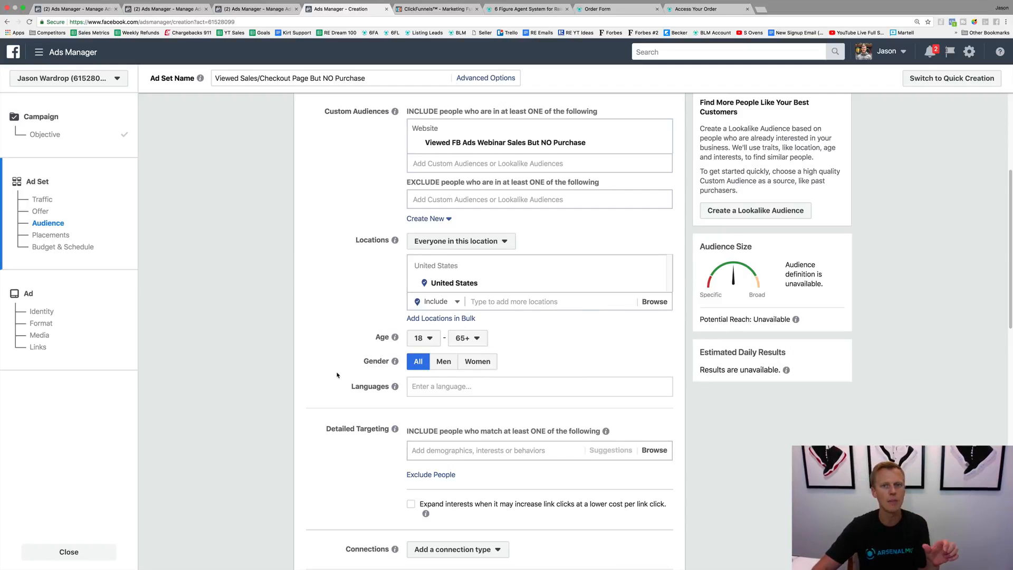
scroll(336, 376, down, 5)
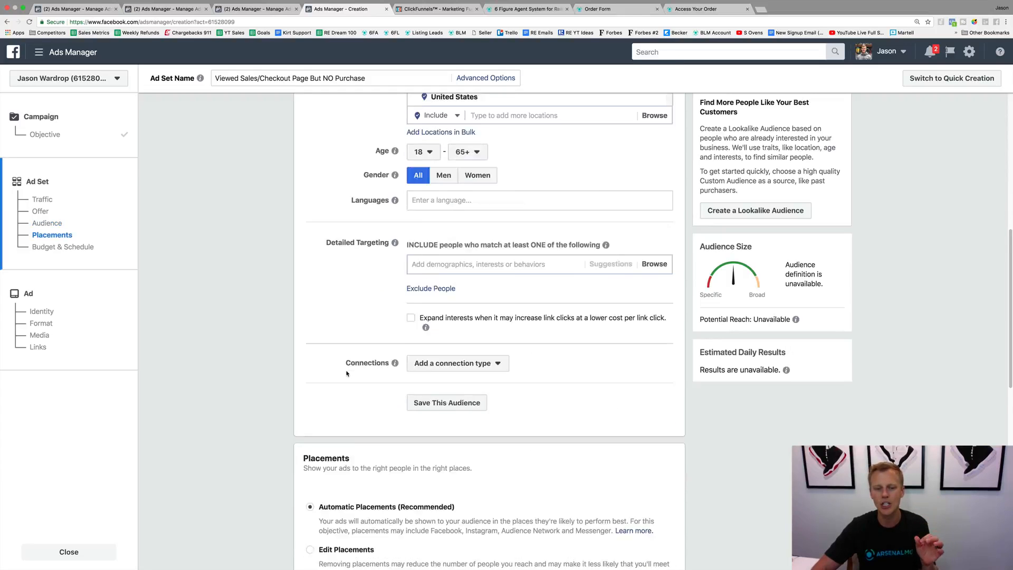
scroll(347, 373, down, 2)
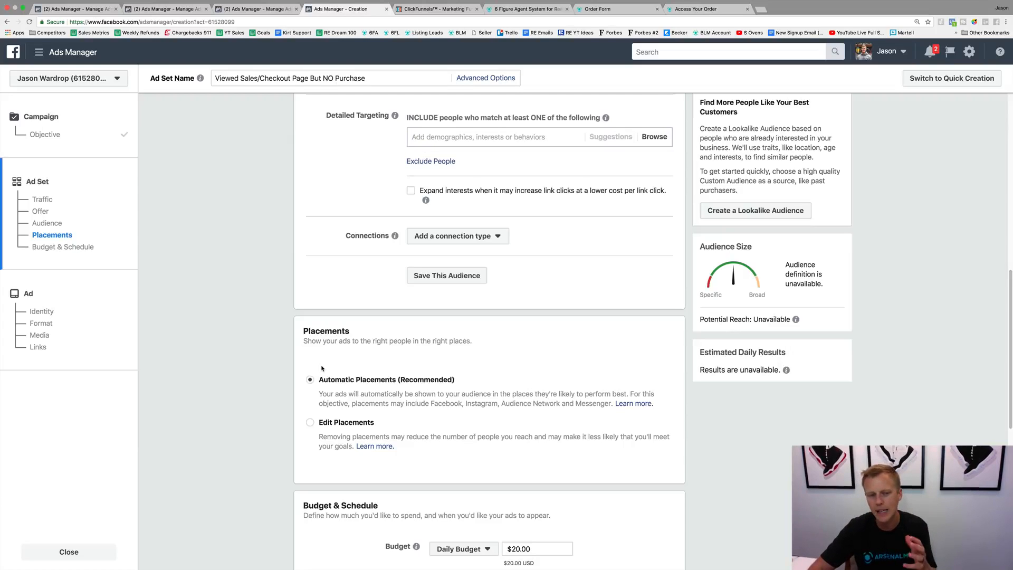
scroll(296, 387, down, 3)
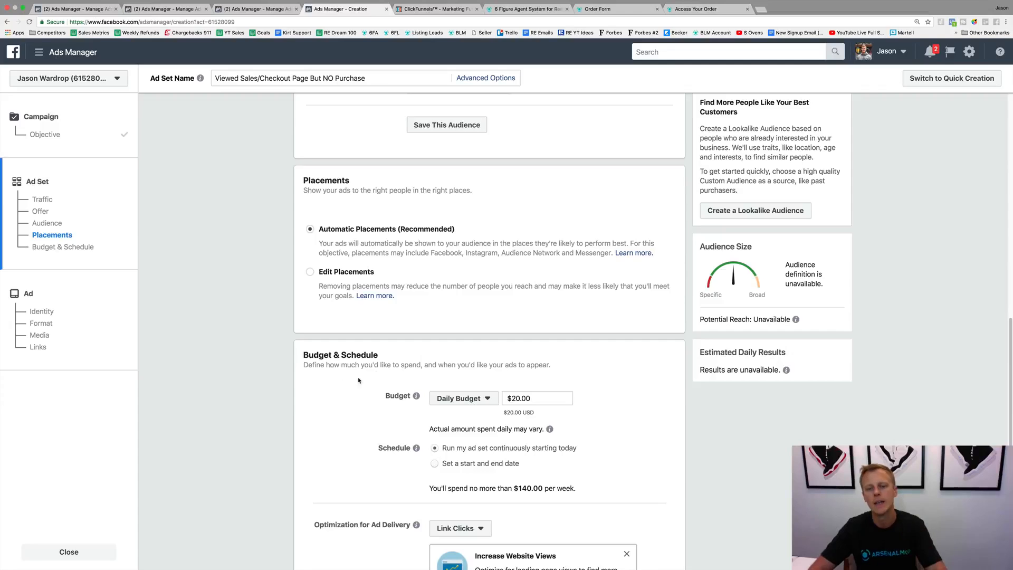
click(519, 399)
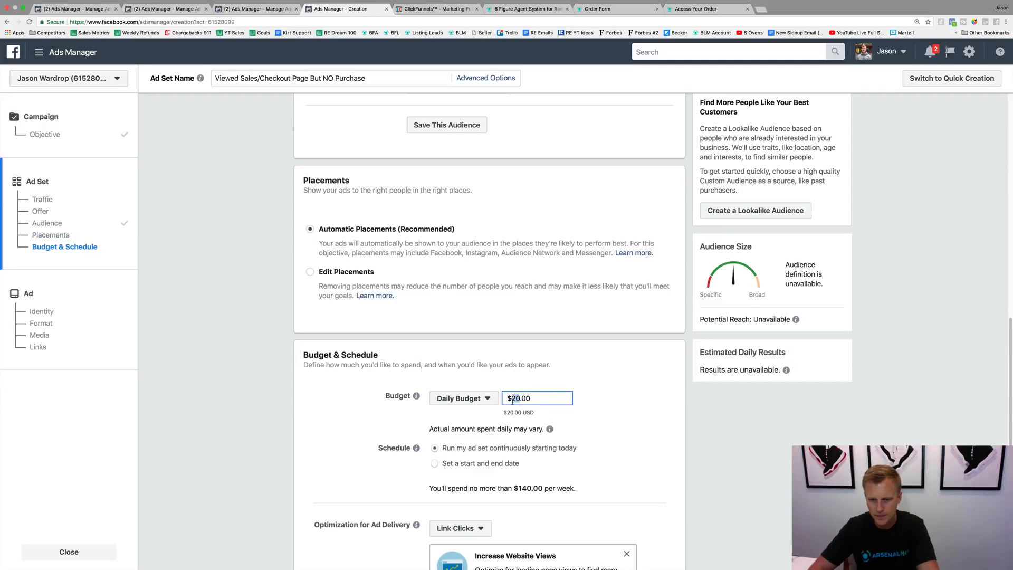
text(1)
click(599, 399)
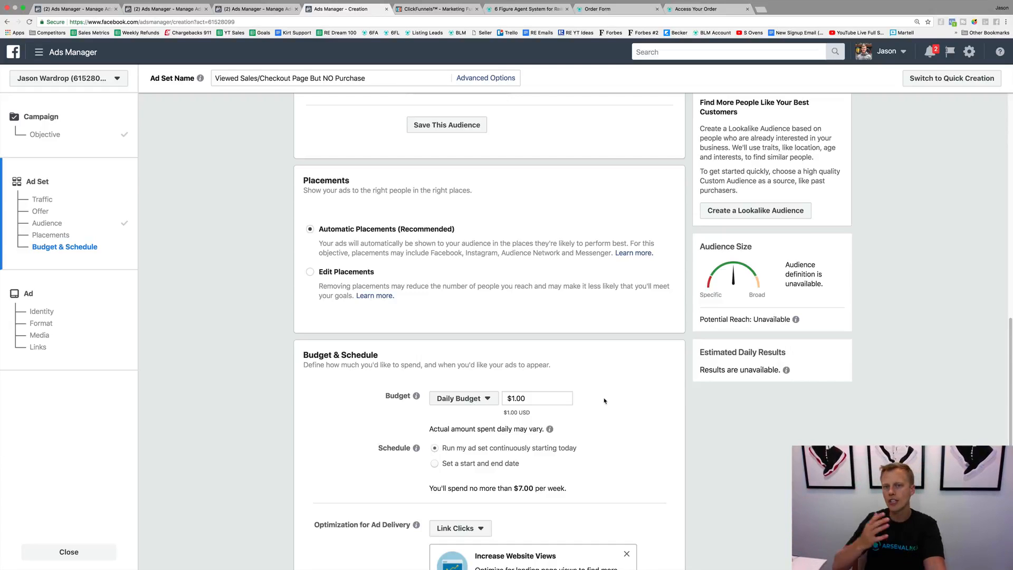
- Review the webinar sales page and the order form, and return to the ad set being created
click(527, 9)
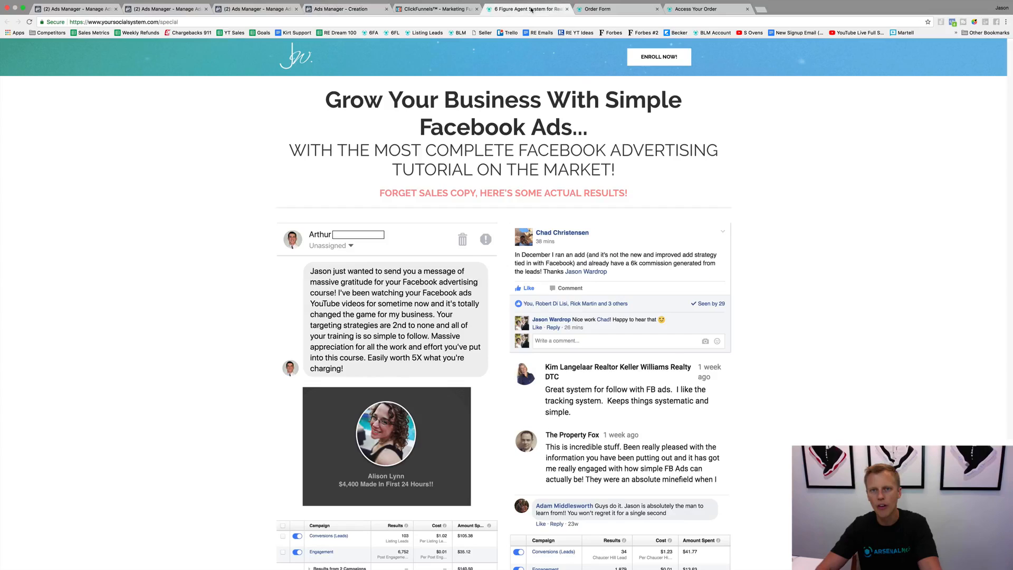
click(600, 9)
click(527, 9)
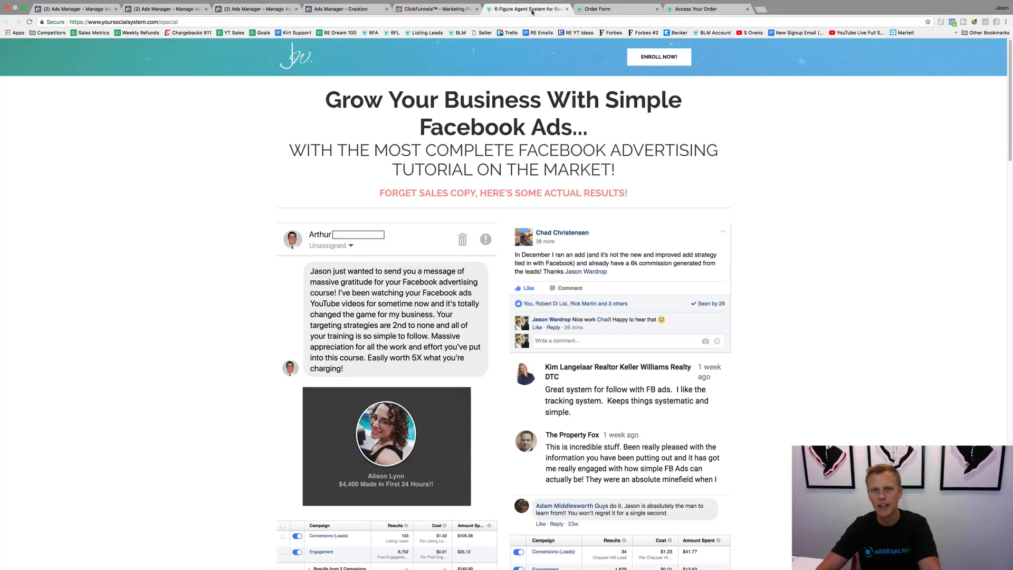
click(274, 9)
click(340, 9)
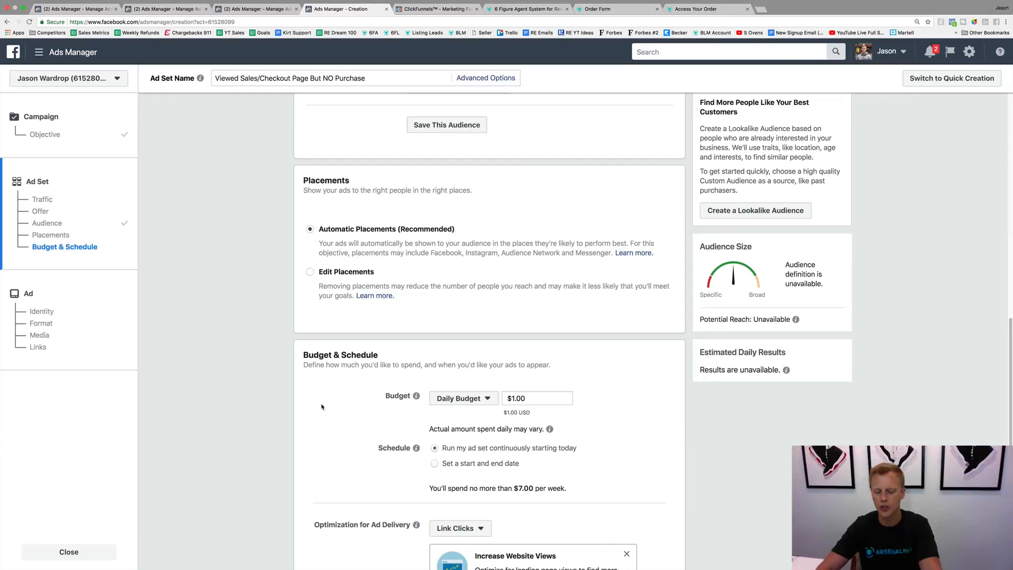
- Switch the ad set's delivery optimization to Landing Page Views and continue to the ad setup
scroll(322, 406, down, 3)
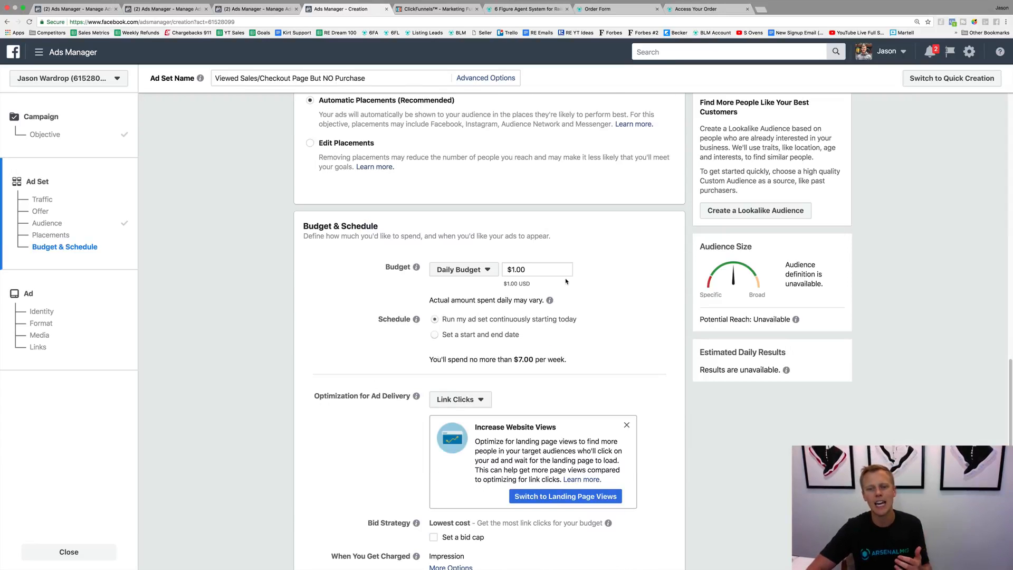
scroll(338, 411, down, 2)
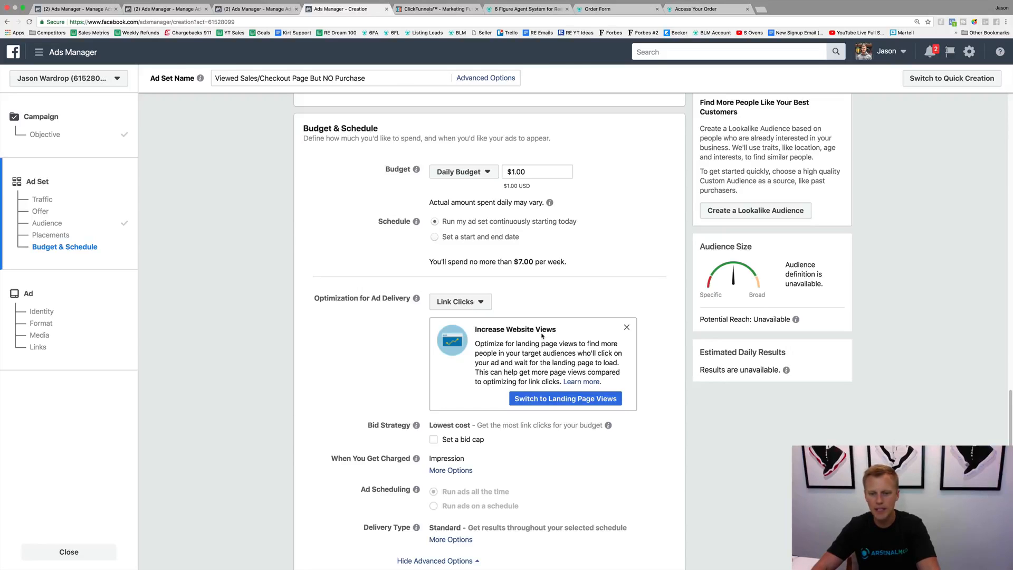
click(566, 399)
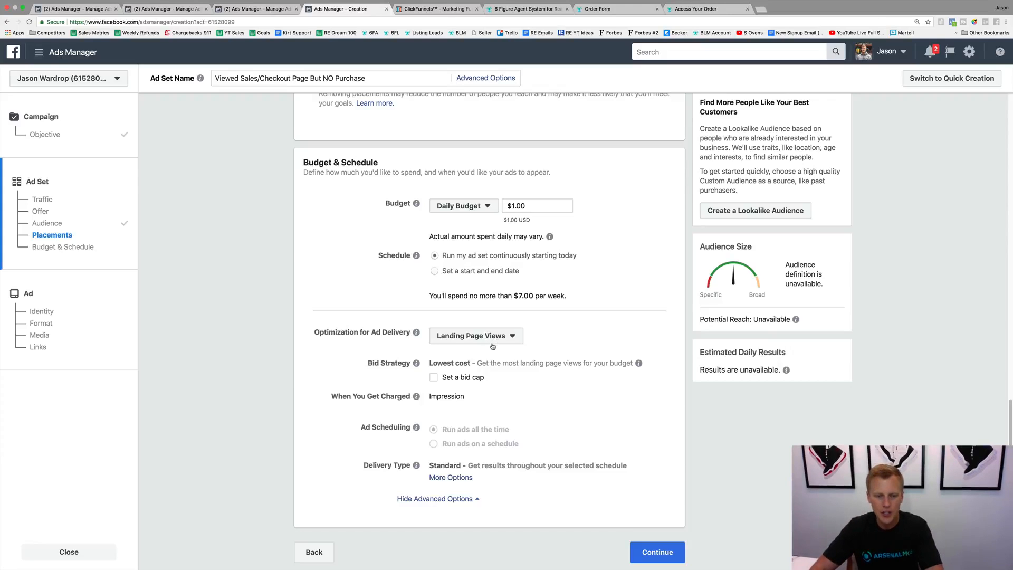
click(659, 552)
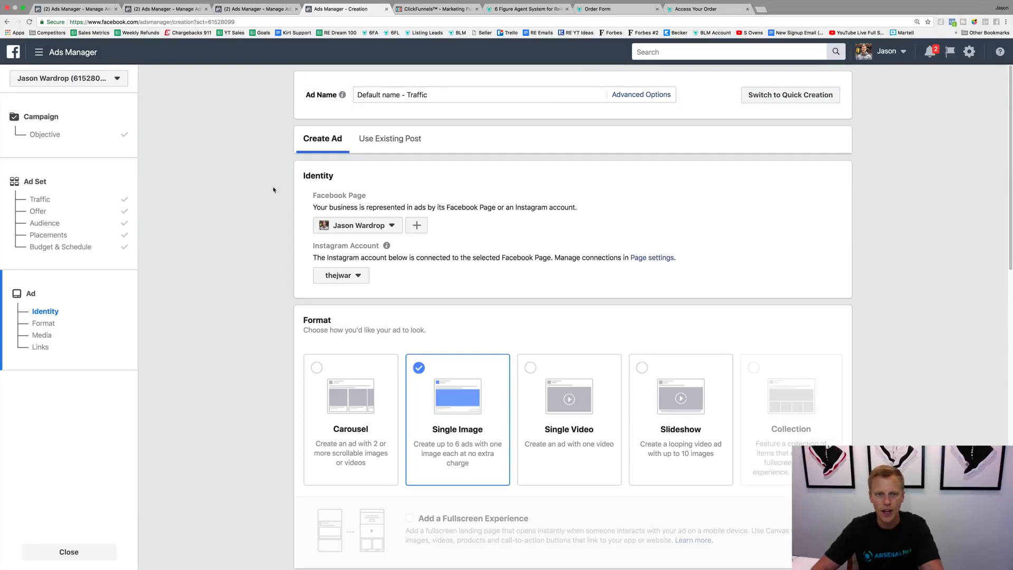
- Set the ad's format to Single Video
scroll(265, 220, down, 2)
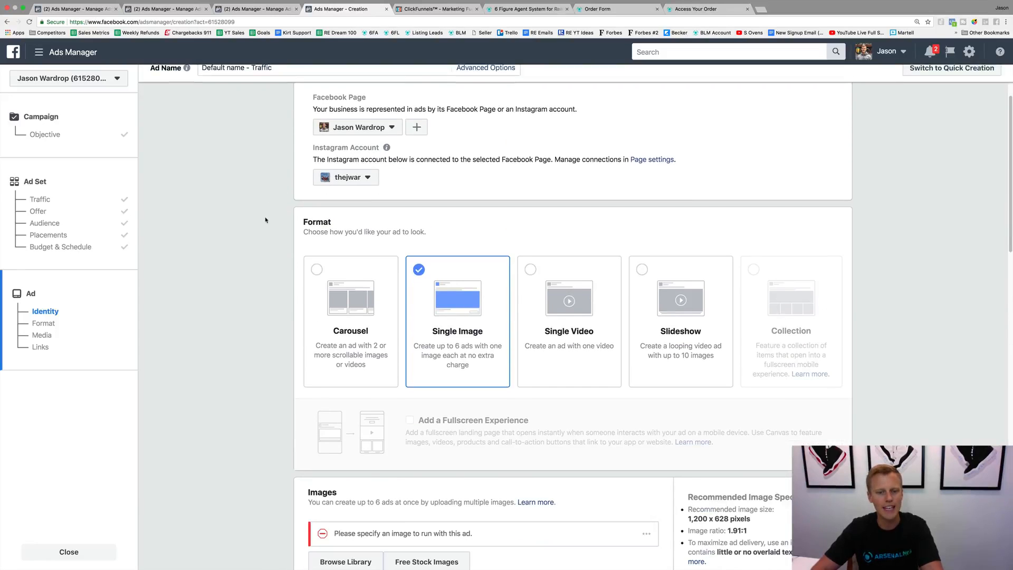
scroll(265, 220, up, 2)
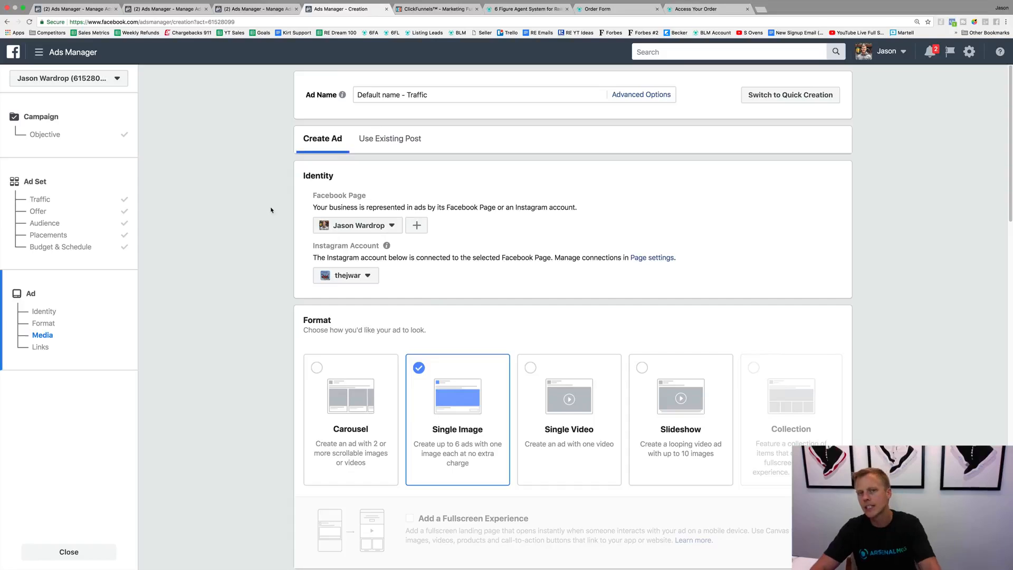
click(549, 374)
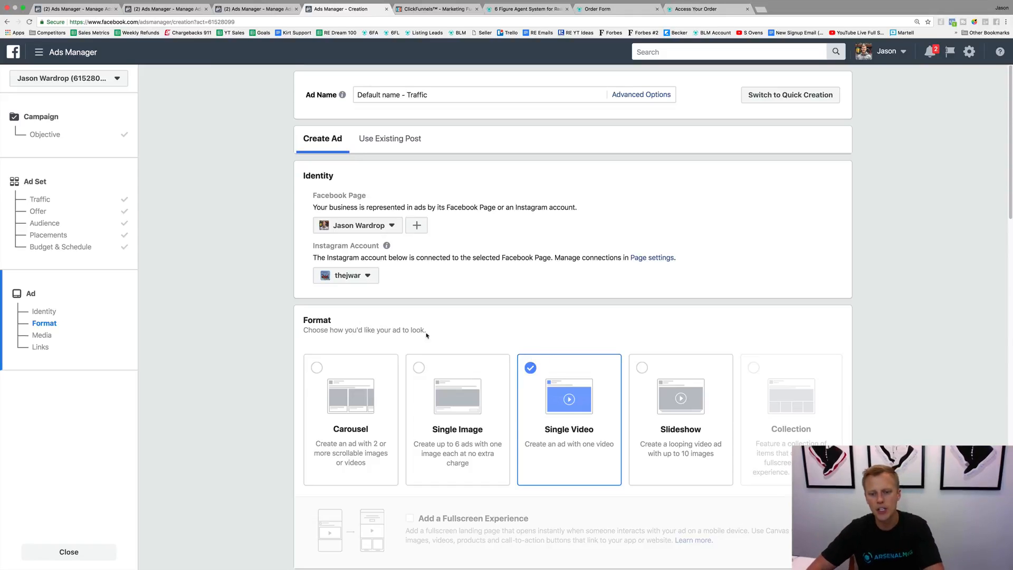
- Begin the ad's text with the greeting "Hey!" followed by a blank line
scroll(283, 346, down, 4)
scroll(282, 348, down, 4)
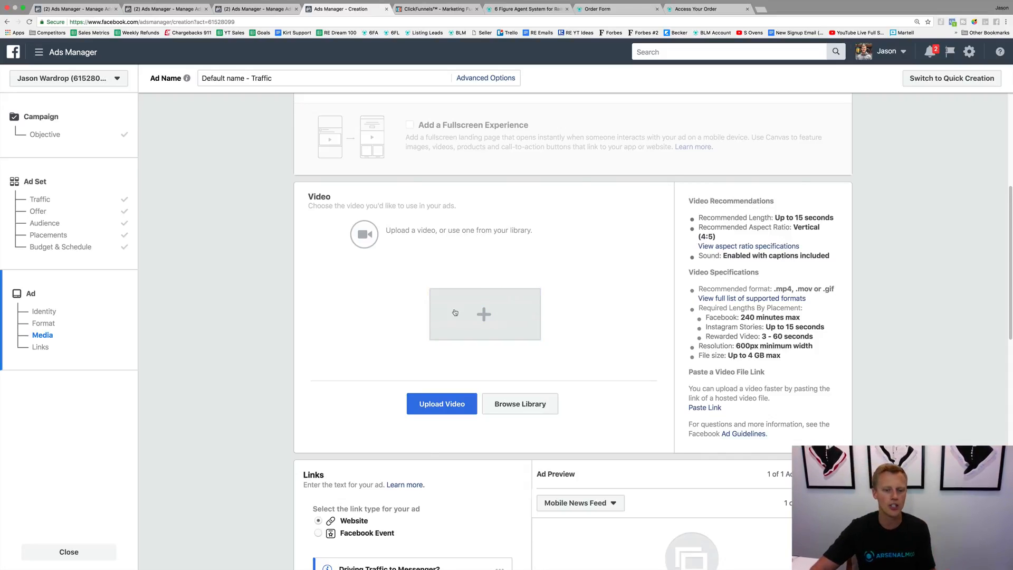
scroll(454, 312, down, 5)
scroll(360, 352, down, 1)
click(375, 371)
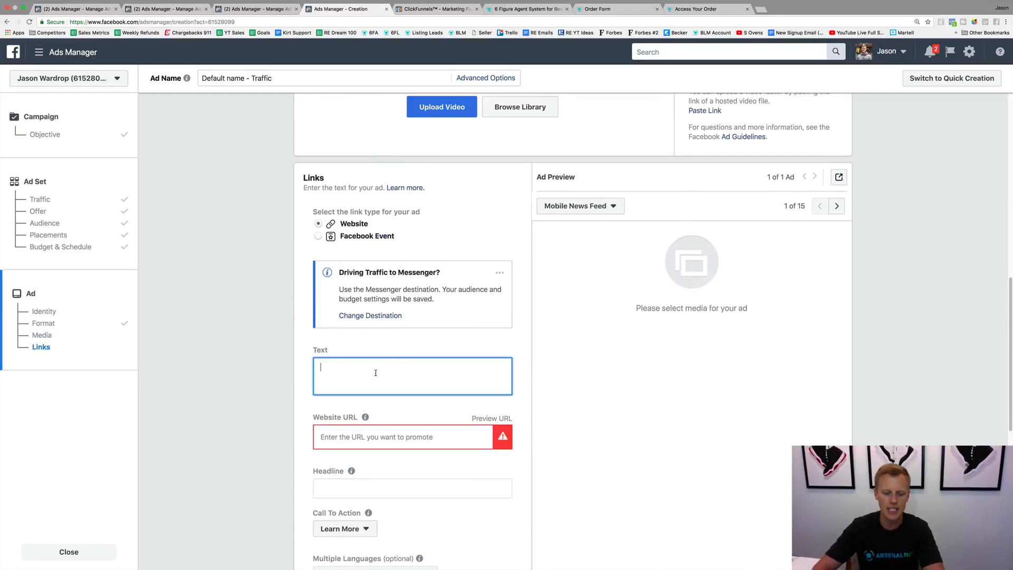
text(Hey!)
key(Return)
key(Return)
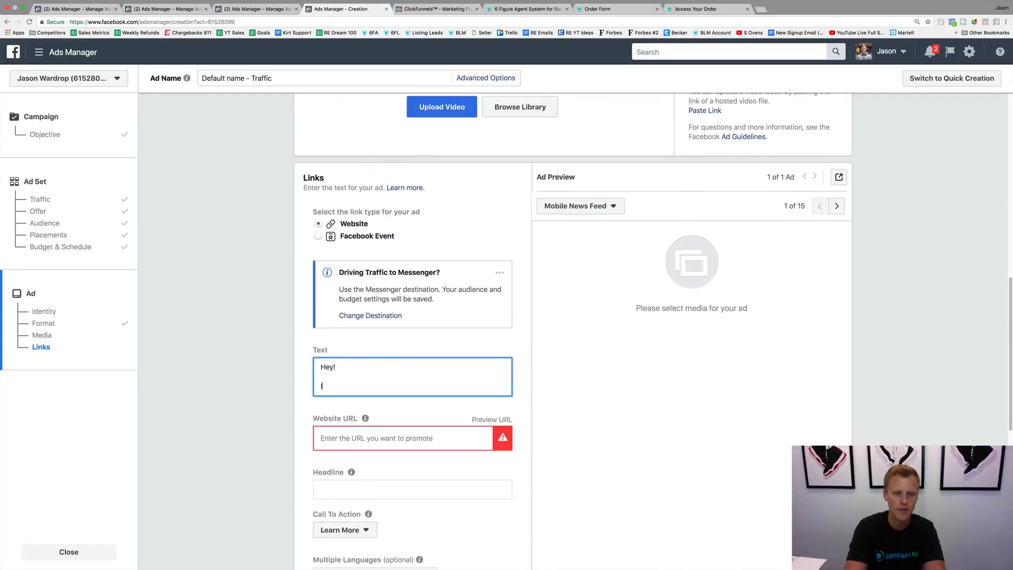
- Add the paragraph "I saw you watched the FB ads webinar, but did not purchase the 6-Figure FB ads masterclass!" to the ad's text
text(I saw you wat)
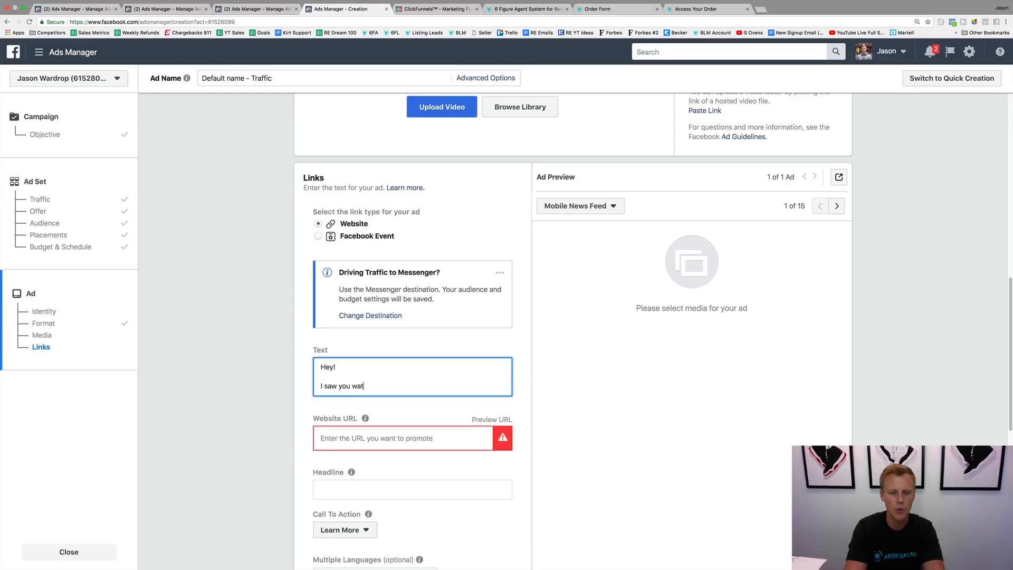
text(ched the FB ads webinar)
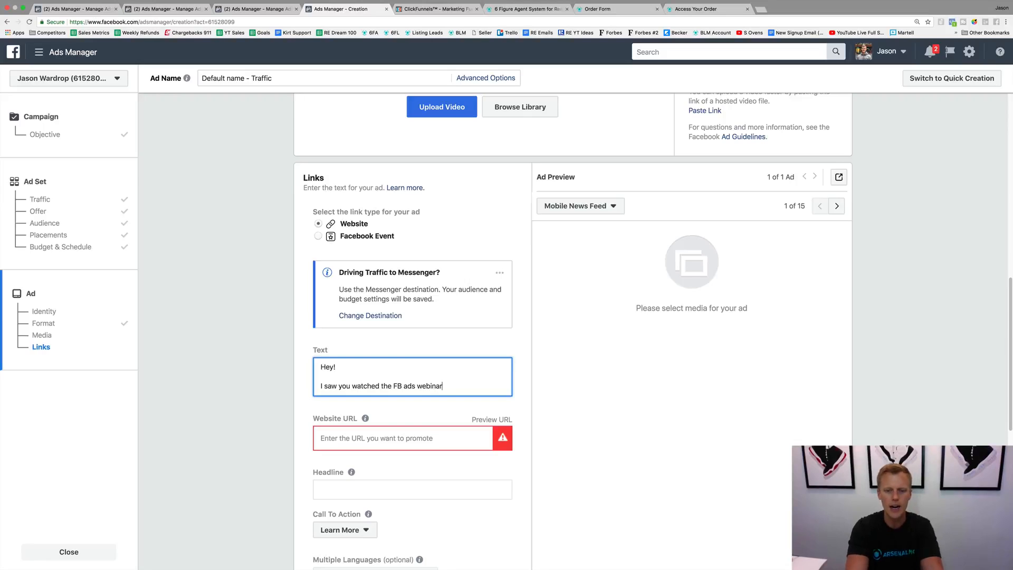
text(,)
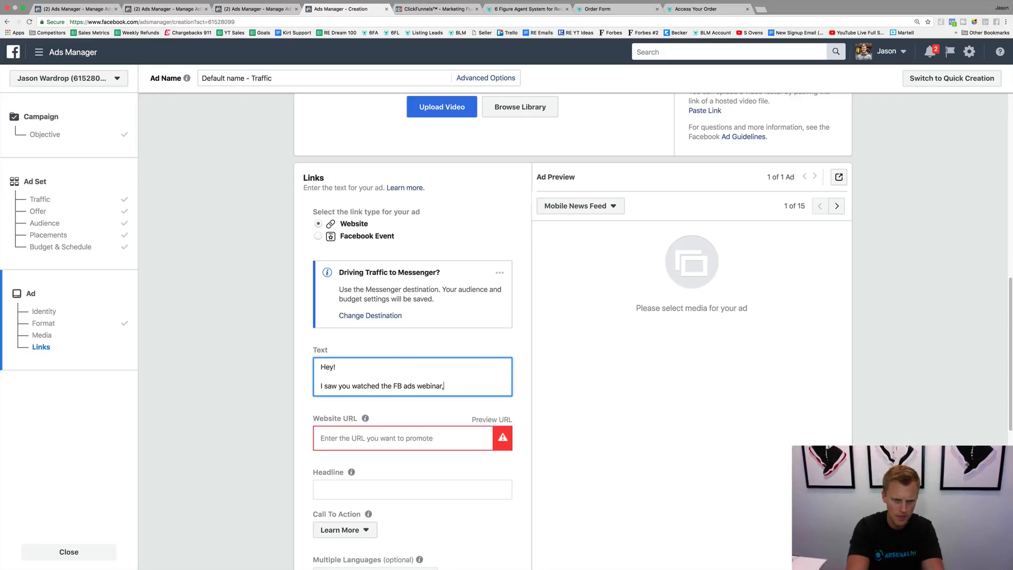
text( but did not pur)
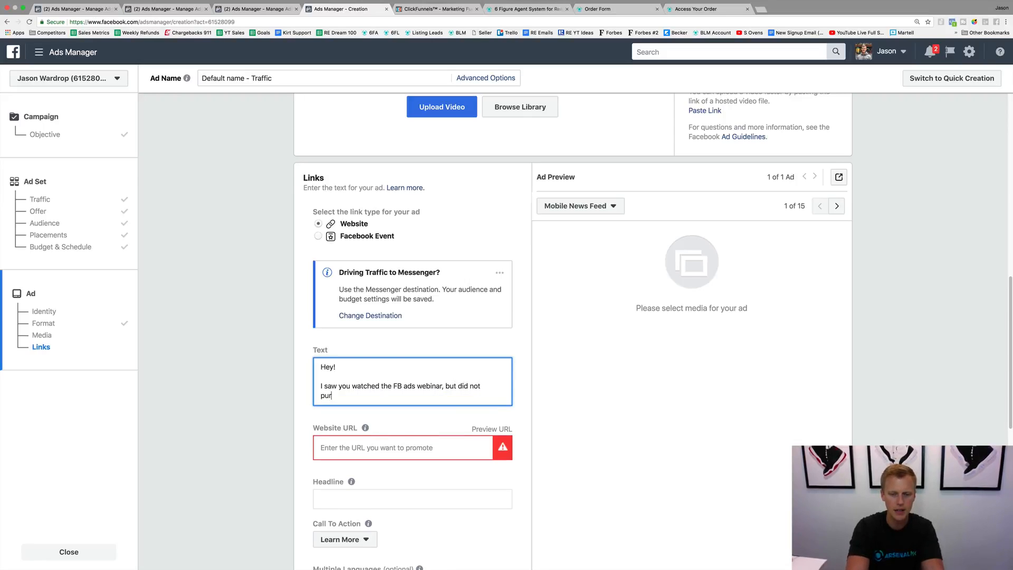
text(chase the )
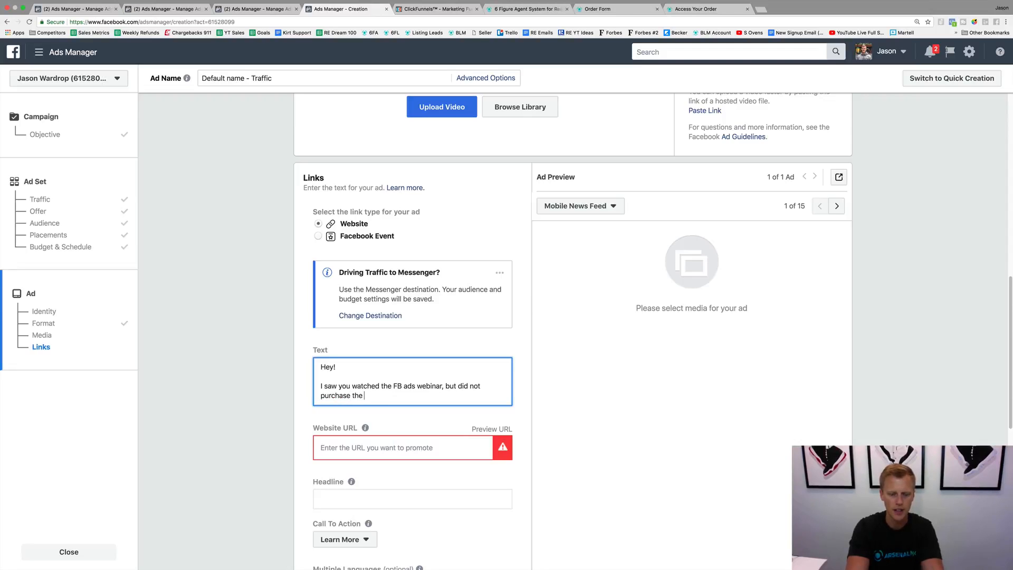
text(6-Figure )
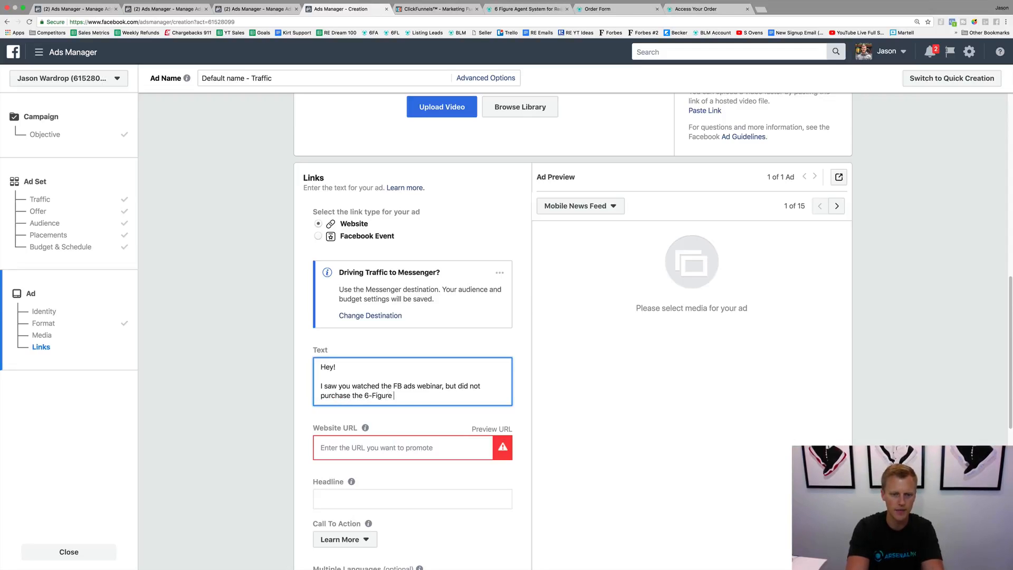
text(FB ads maste)
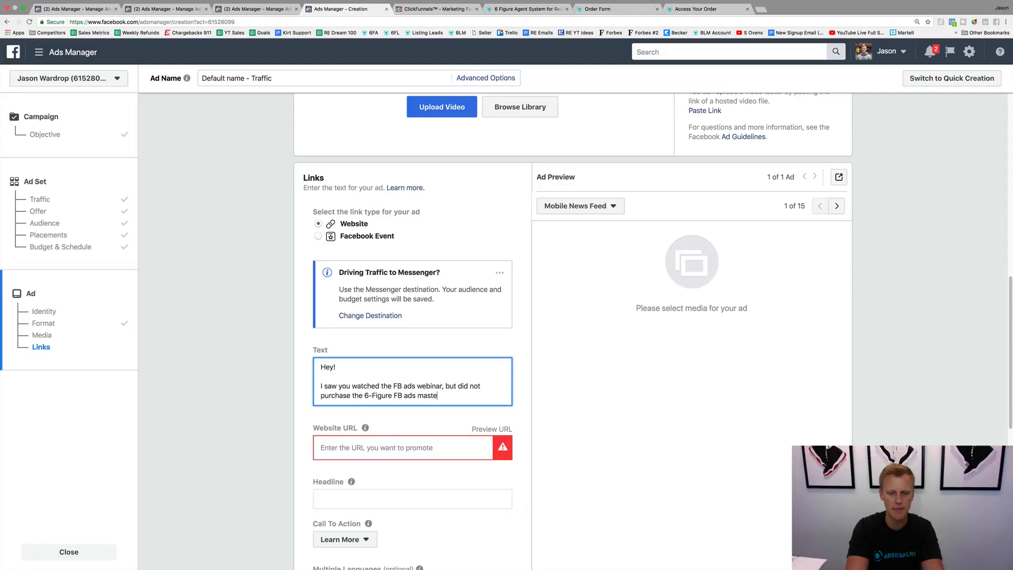
text(rclass)
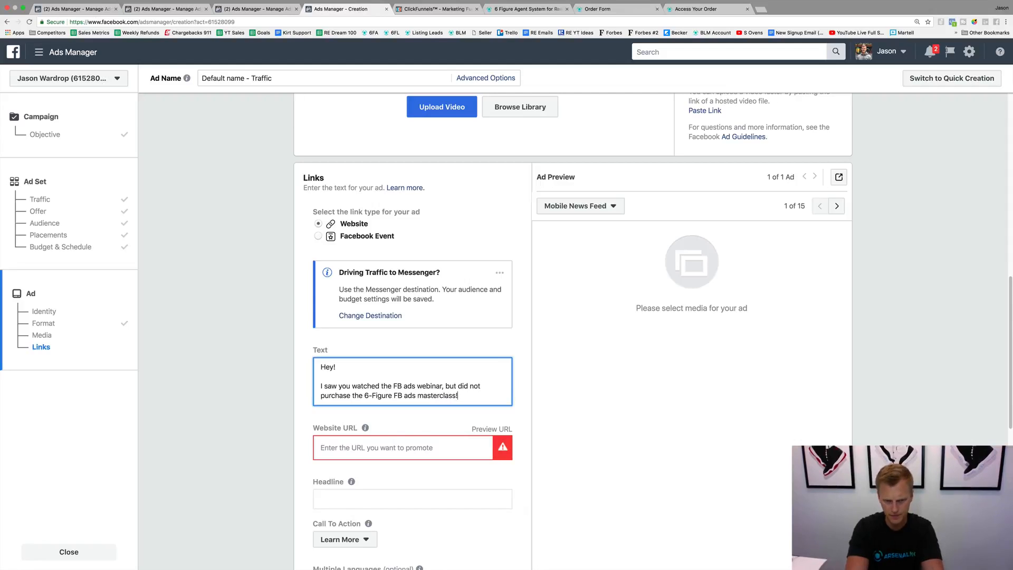
text(!)
key(Return)
key(Return)
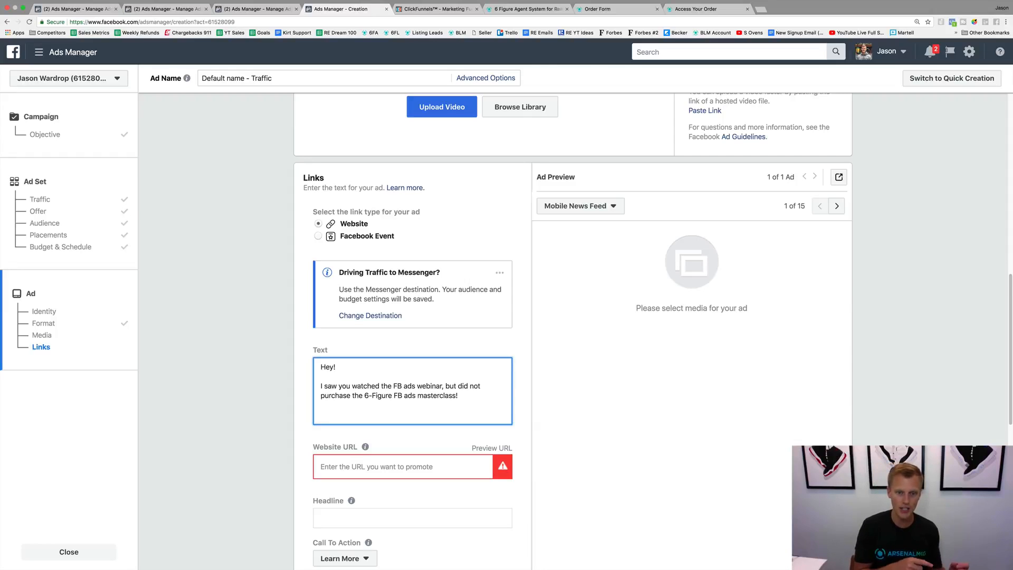
- Add a line inviting readers to hear what the named customer had to say, and a separate paragraph "Recap what he said..."
text(Hear what)
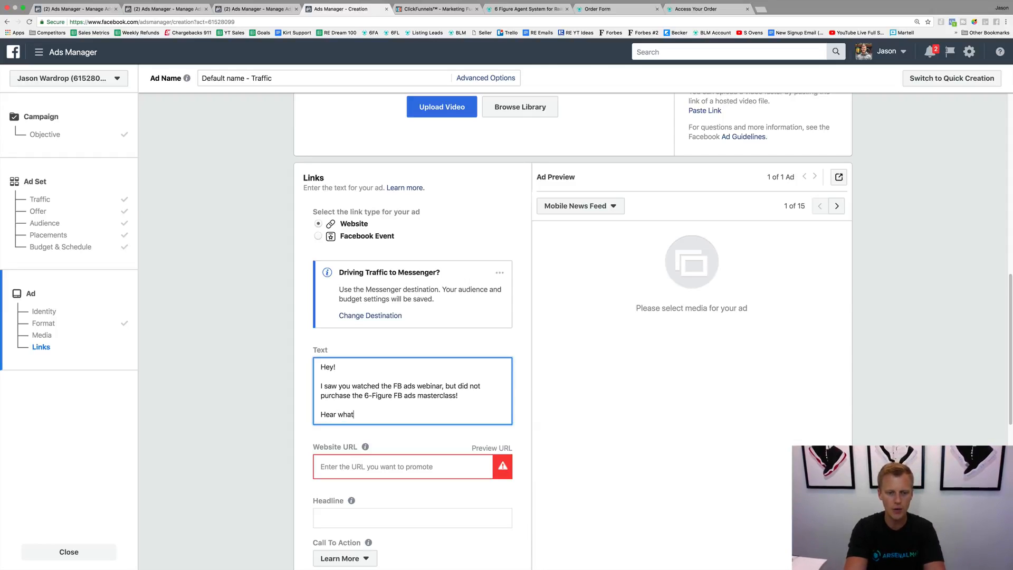
text( Johnny had to say...)
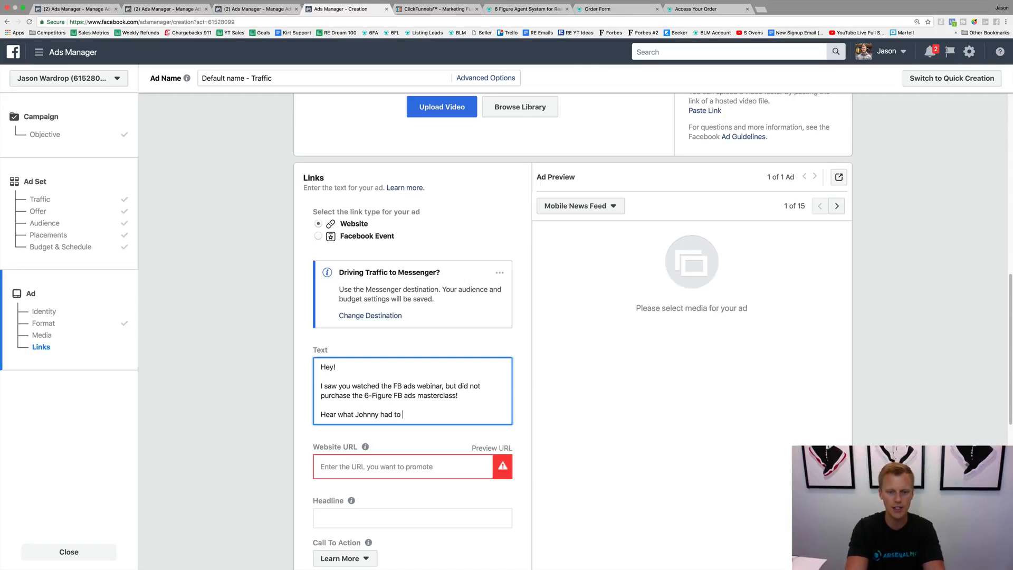
key(Return)
key(Return)
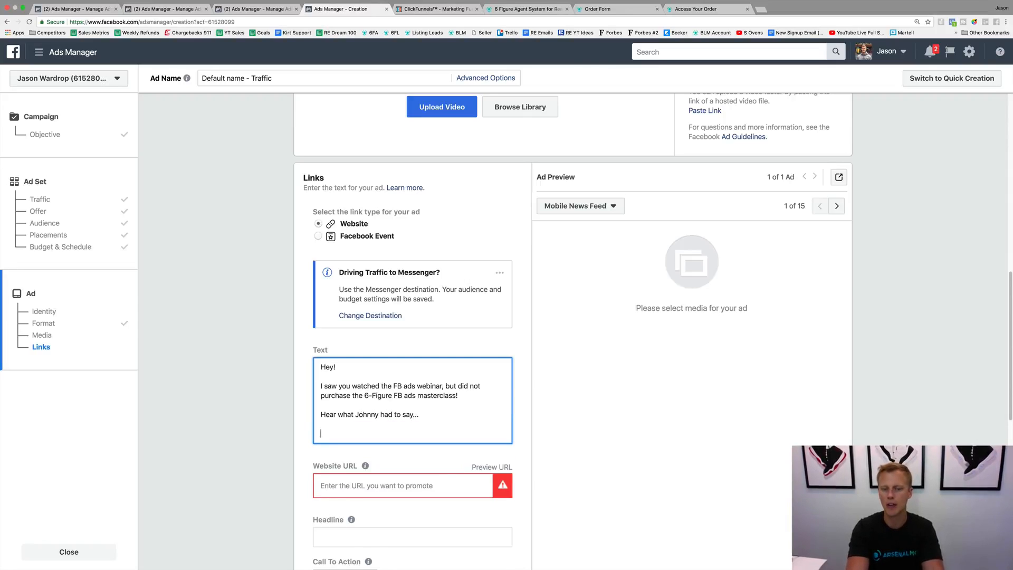
text(Recap what he )
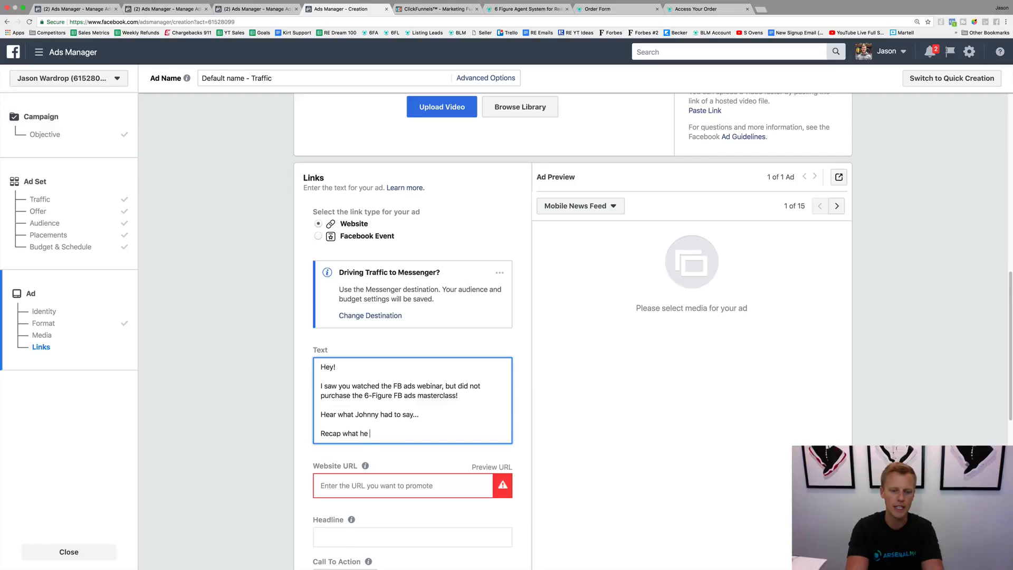
text(said...)
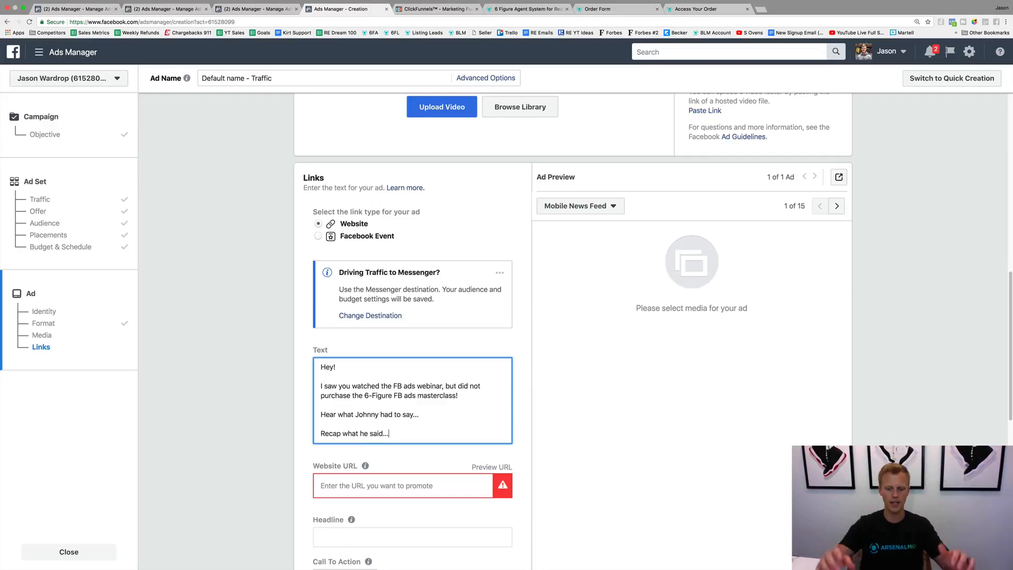
key(Return)
key(Return)
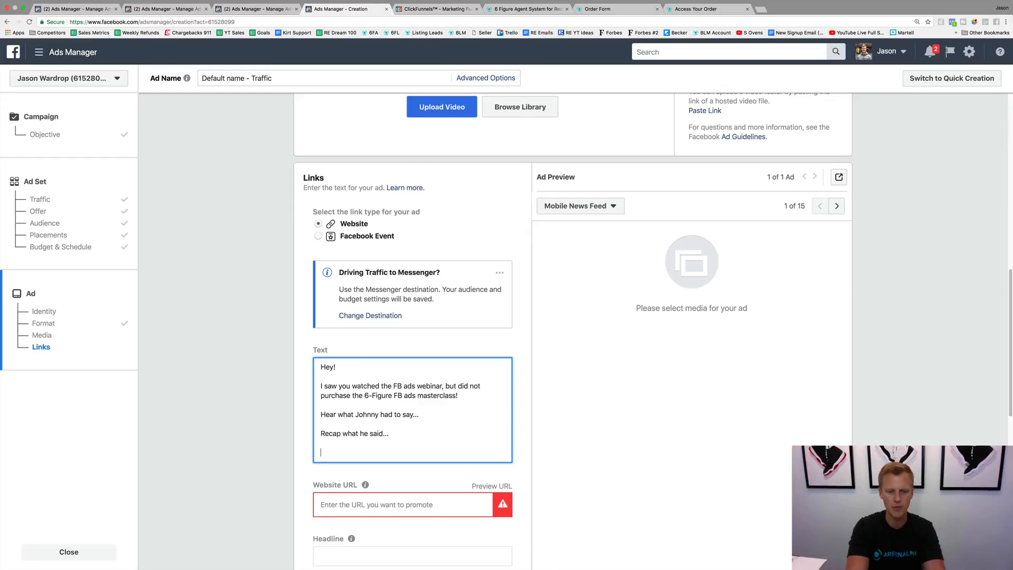
- End the ad's text with "Get started today to see similar results to" plus the customer's first name and a colon, and "LINK" on the line below
text(s)
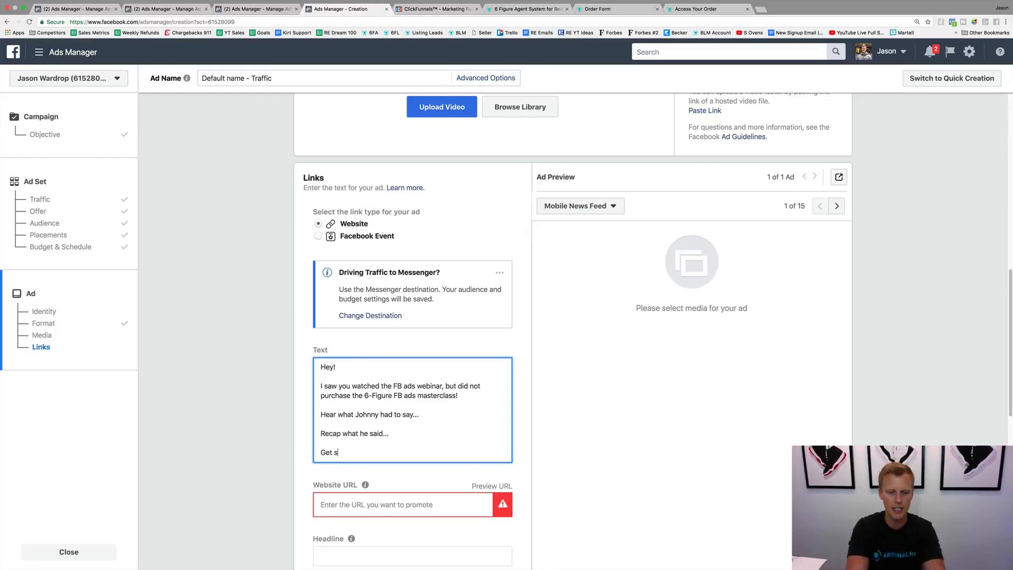
text(tarted today to s)
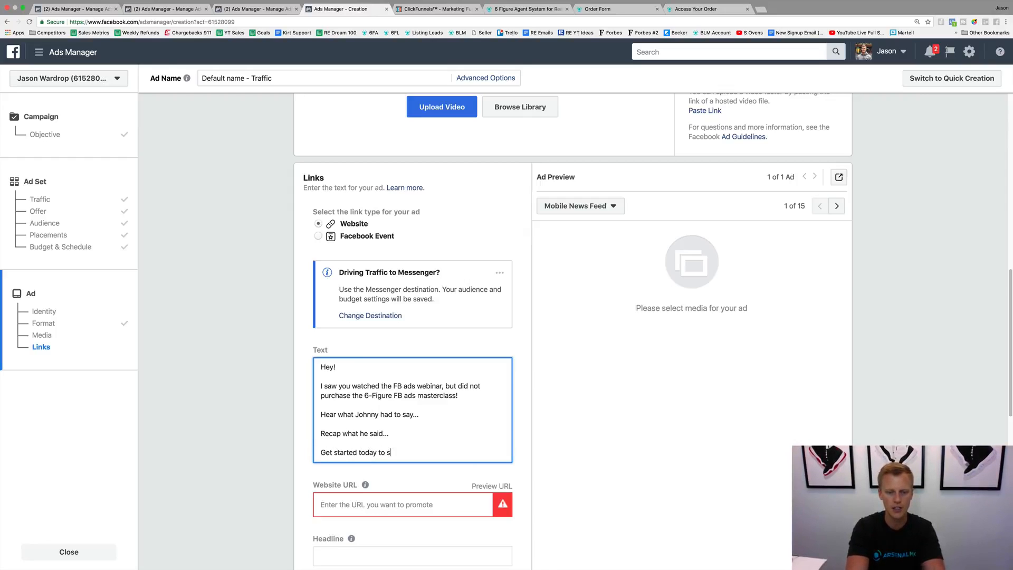
text(ee similar )
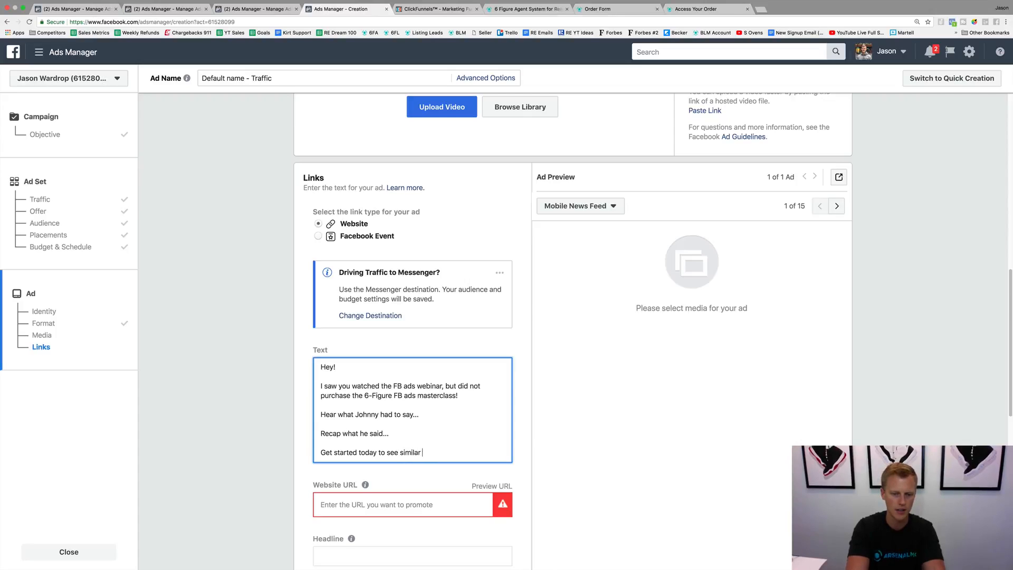
text(results to Johnny:)
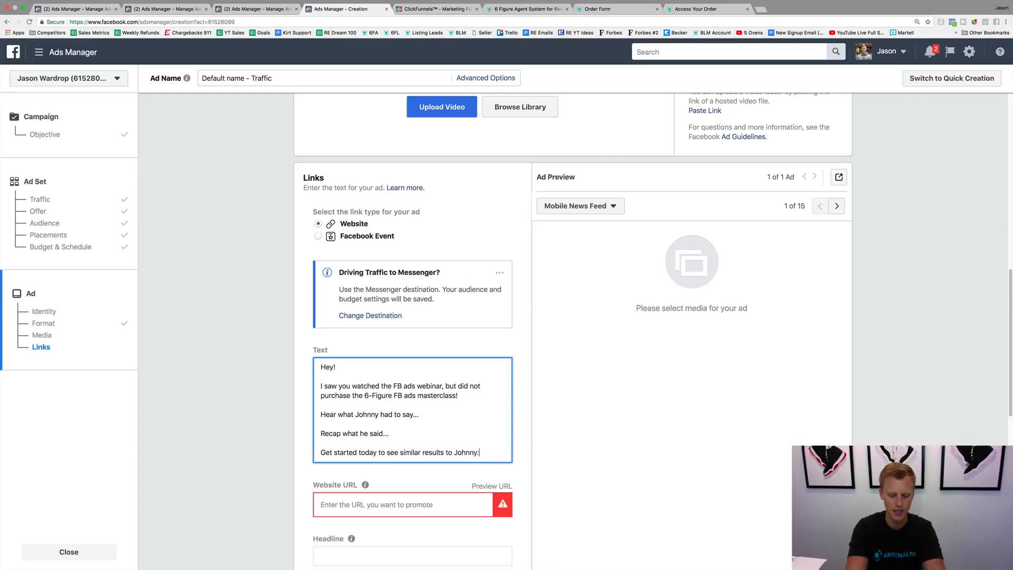
key(Return)
text(LINK)
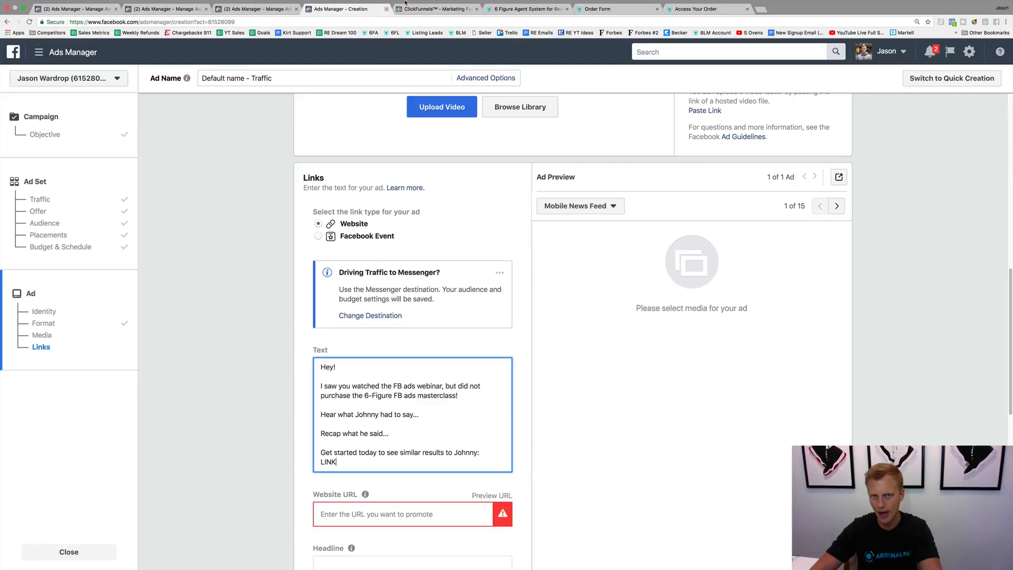
- View the sales page and the order form as possible destinations for the ad's link
click(517, 12)
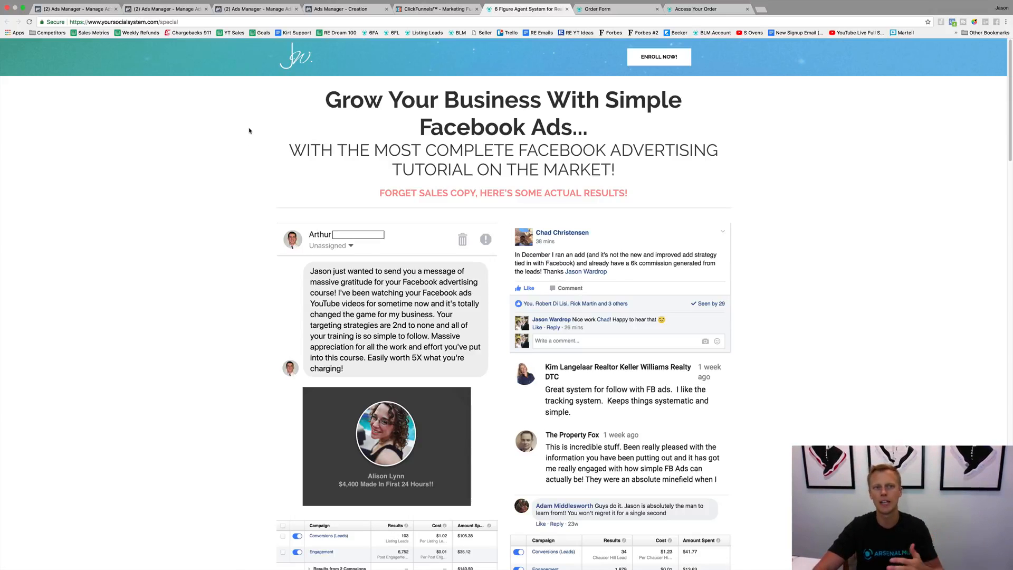
click(595, 9)
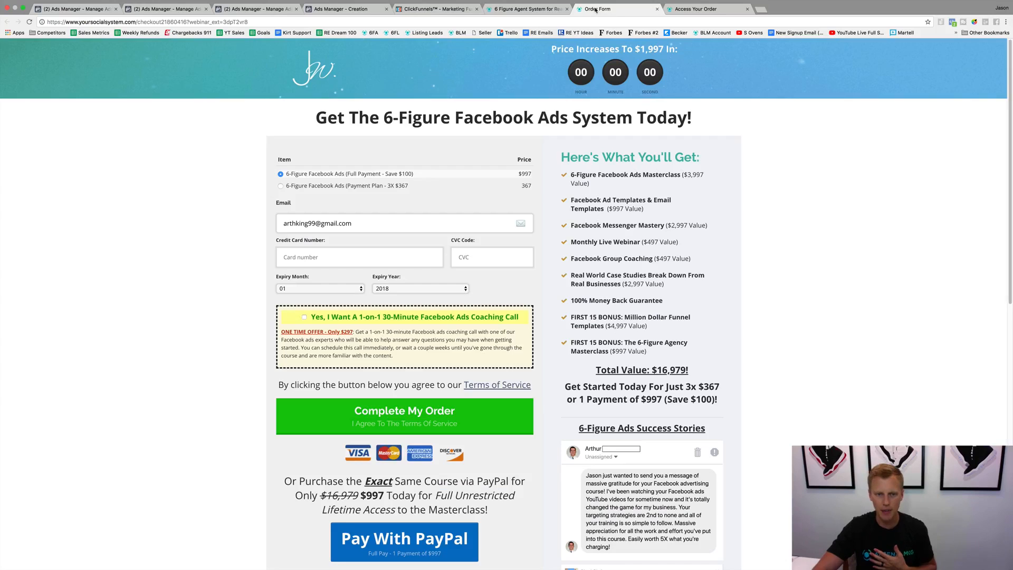
- Review the sales page from its testimonials down to the payment options, and compare it with the order form
click(514, 10)
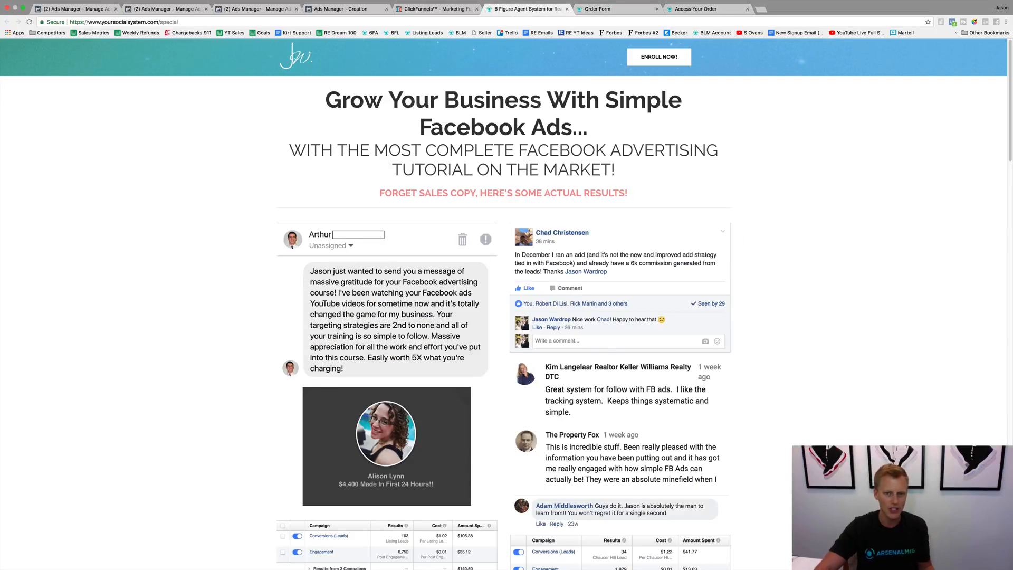
scroll(362, 178, down, 15)
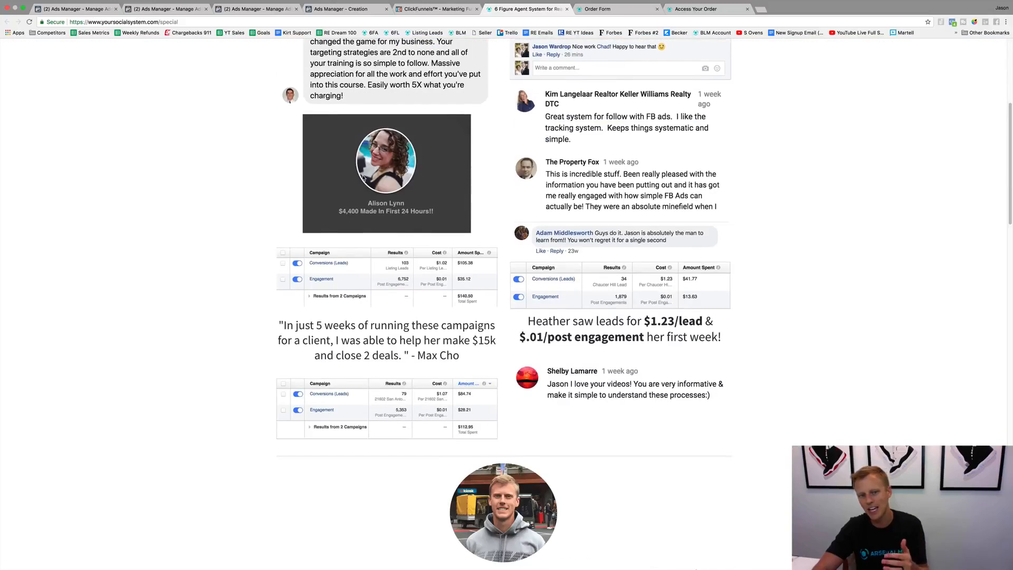
scroll(362, 177, down, 10)
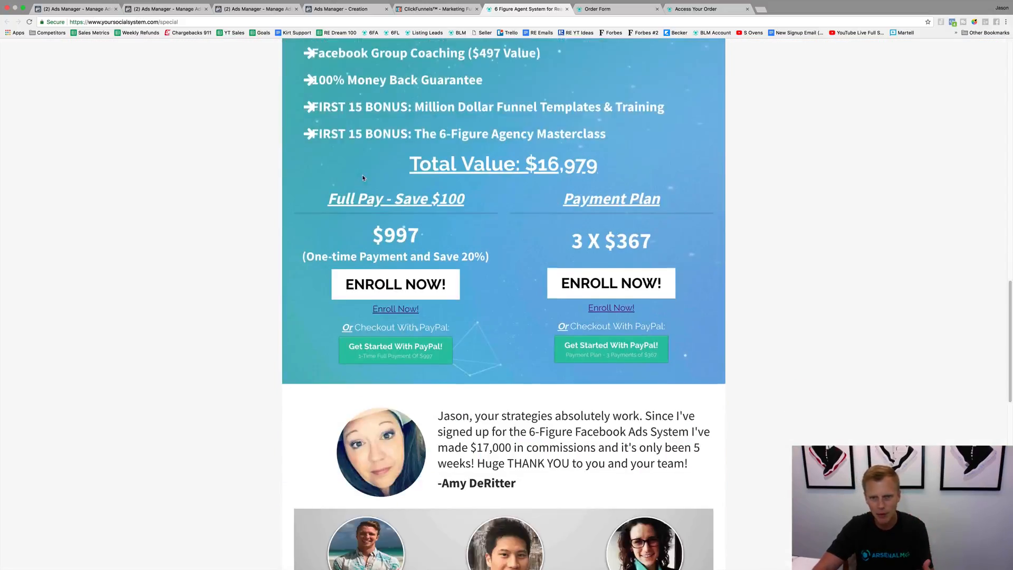
scroll(363, 179, up, 18)
scroll(364, 180, up, 3)
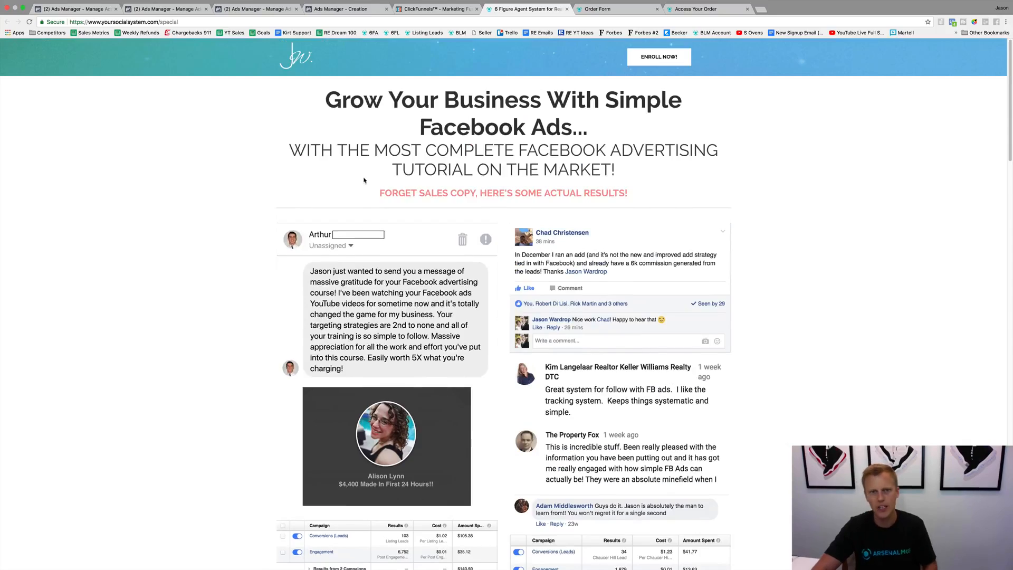
click(607, 8)
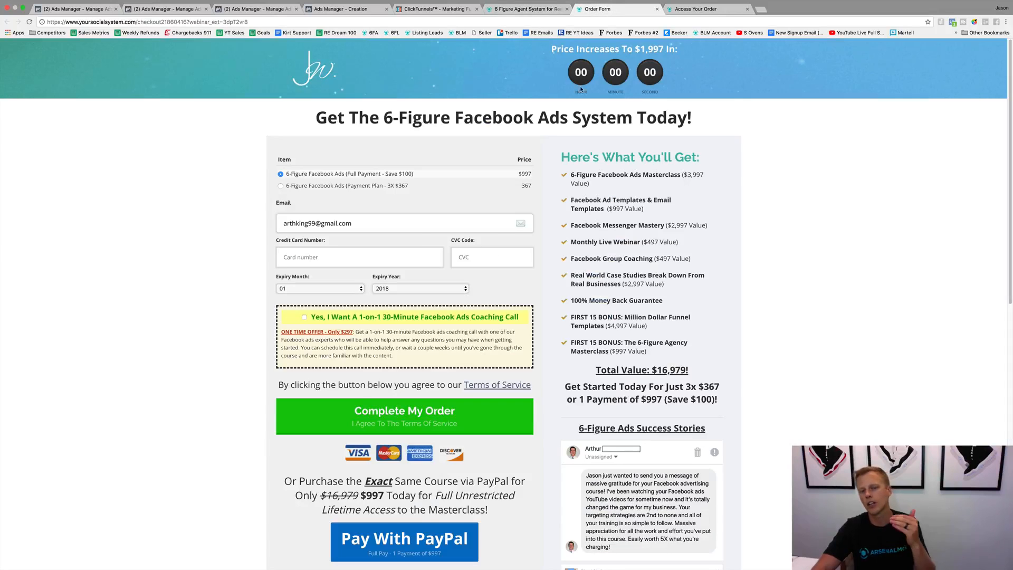
- Replace the testimonial and recap lines in the ad's text with "I wanted to add a special bonus for you when you get started today!"
click(363, 9)
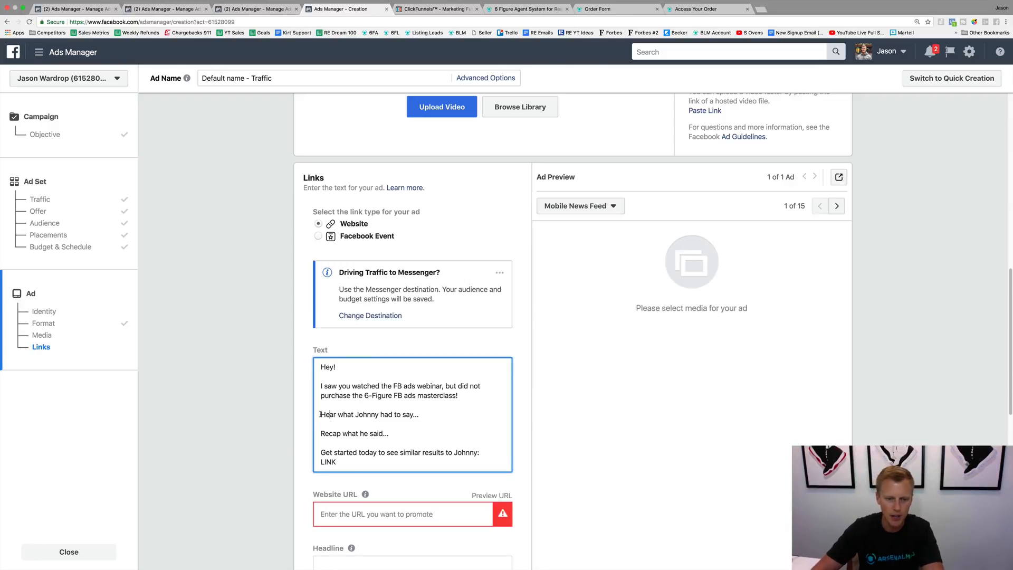
drag(389, 433, 317, 415)
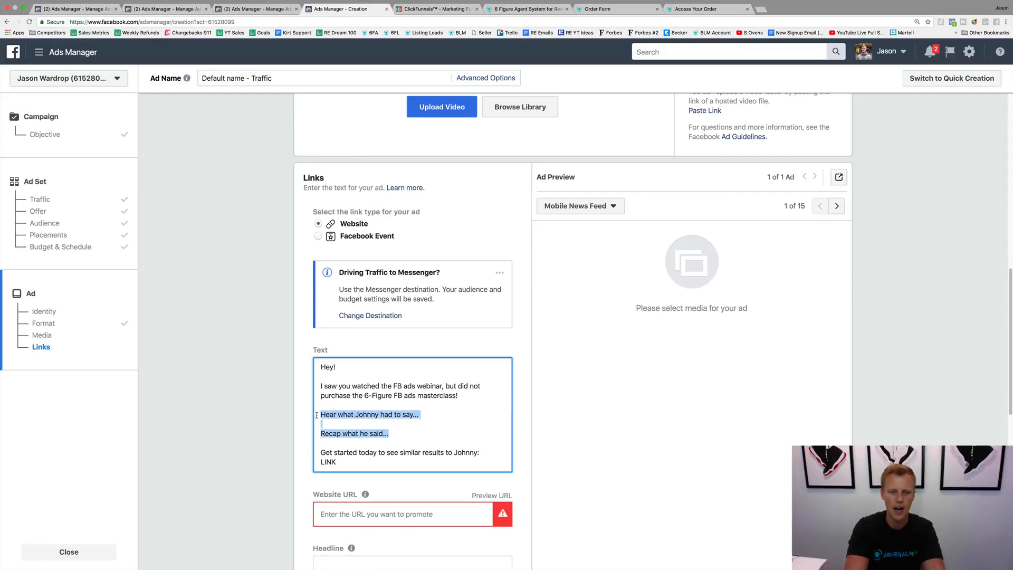
text(I wanted to a)
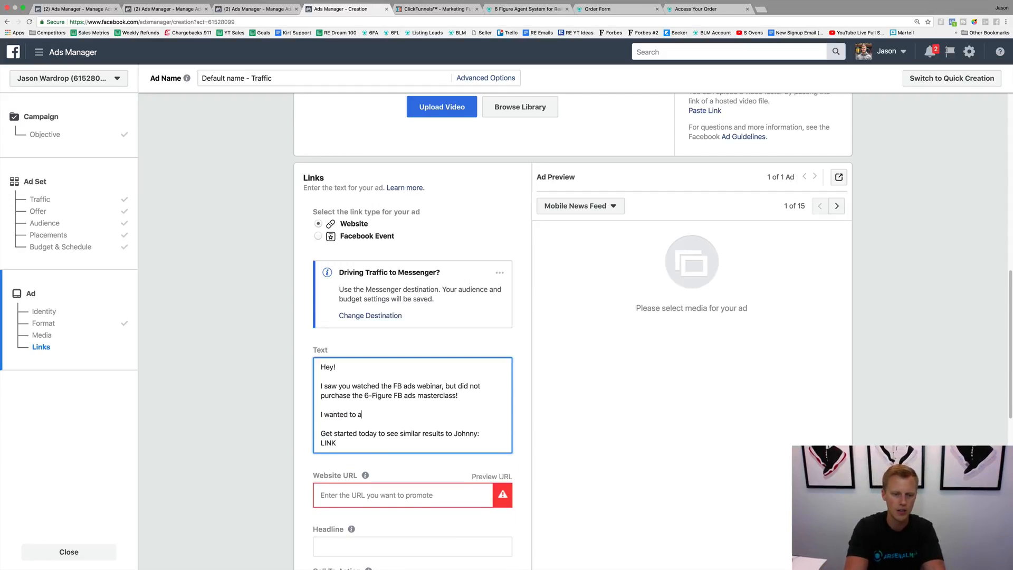
text(dd a special bonus )
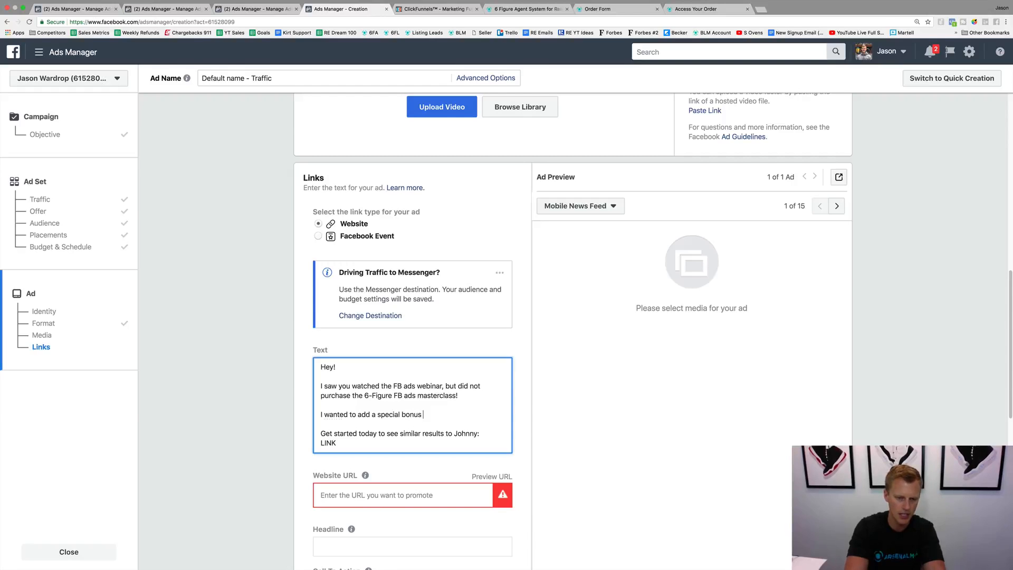
text(for you when y)
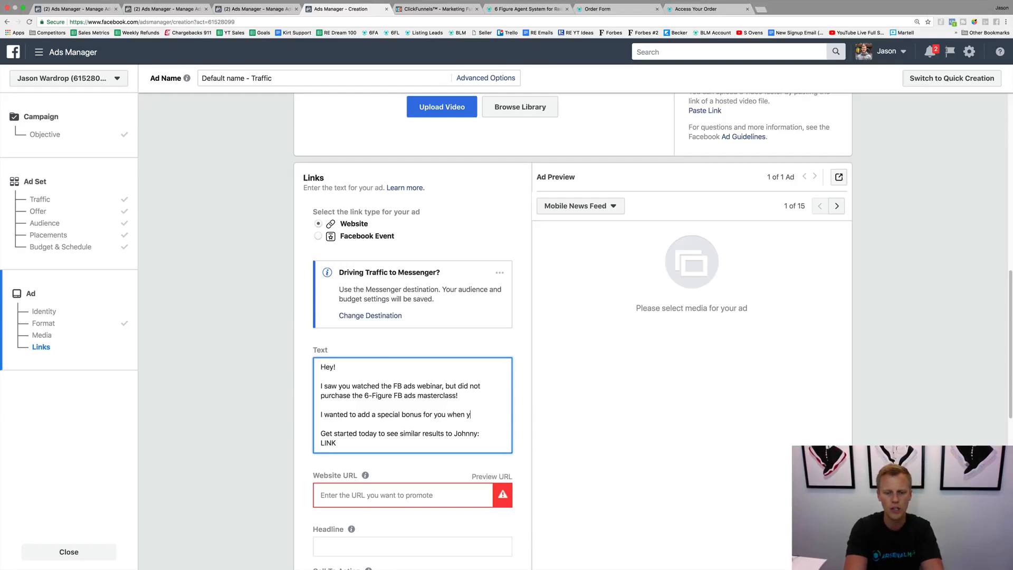
text(ou get started)
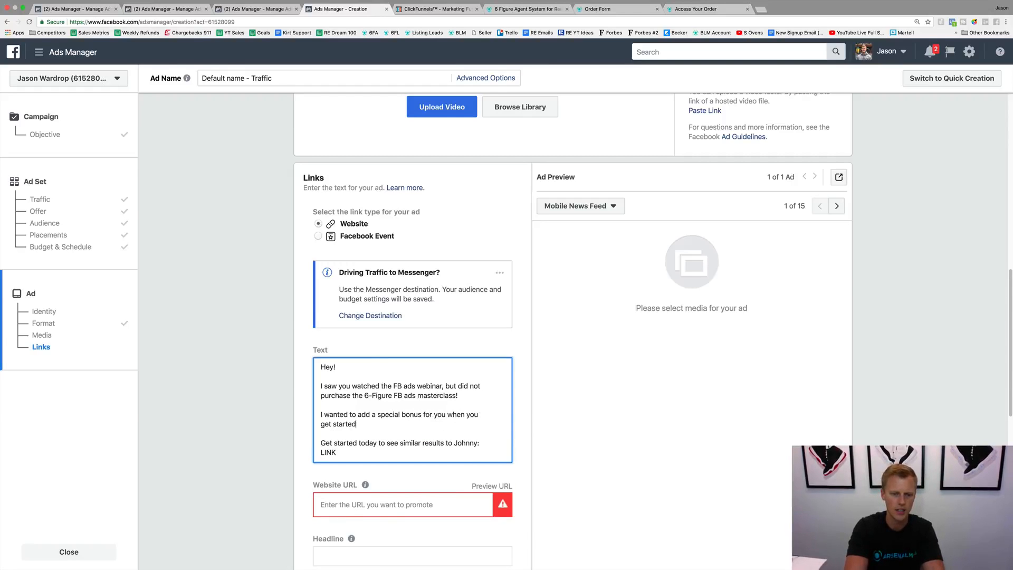
text( today!)
key(Return)
key(Return)
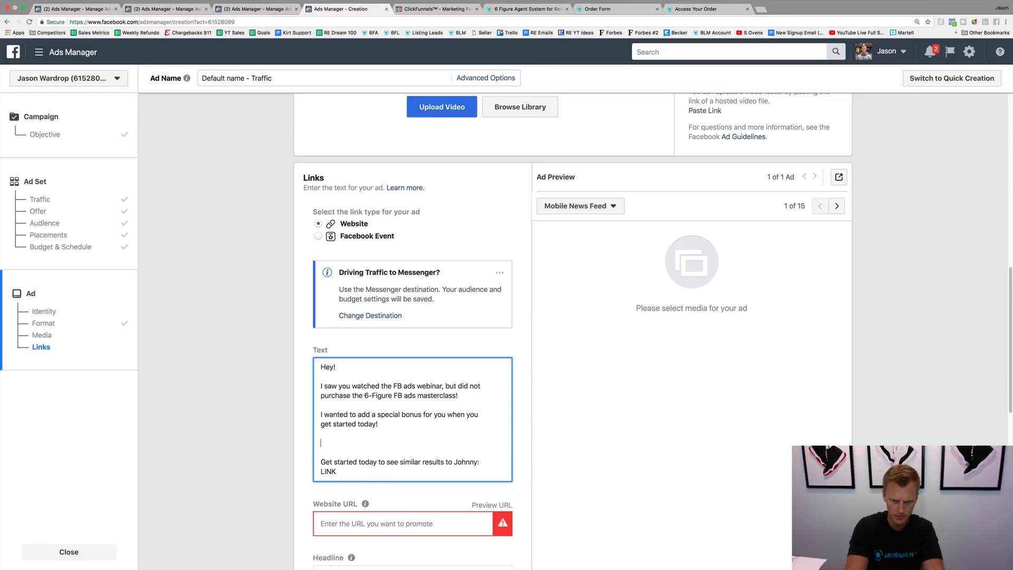
- Add the paragraph "For everyone that get's started I'll...." below the special bonus line in the ad's text
text(Fore ve)
key(BackSpace)
key(BackSpace)
key(BackSpace)
key(BackSpace)
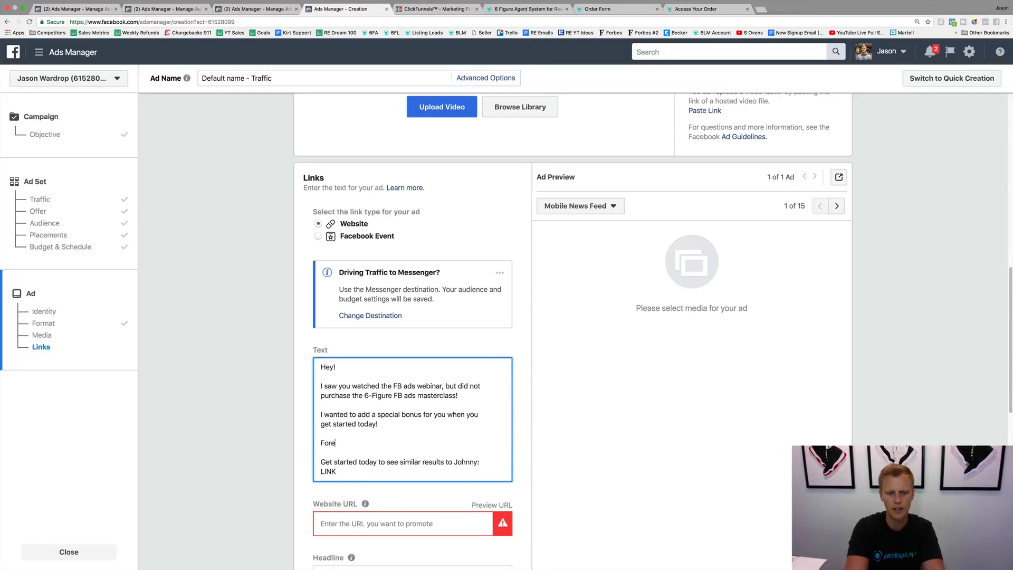
text(everyone that get's started I)
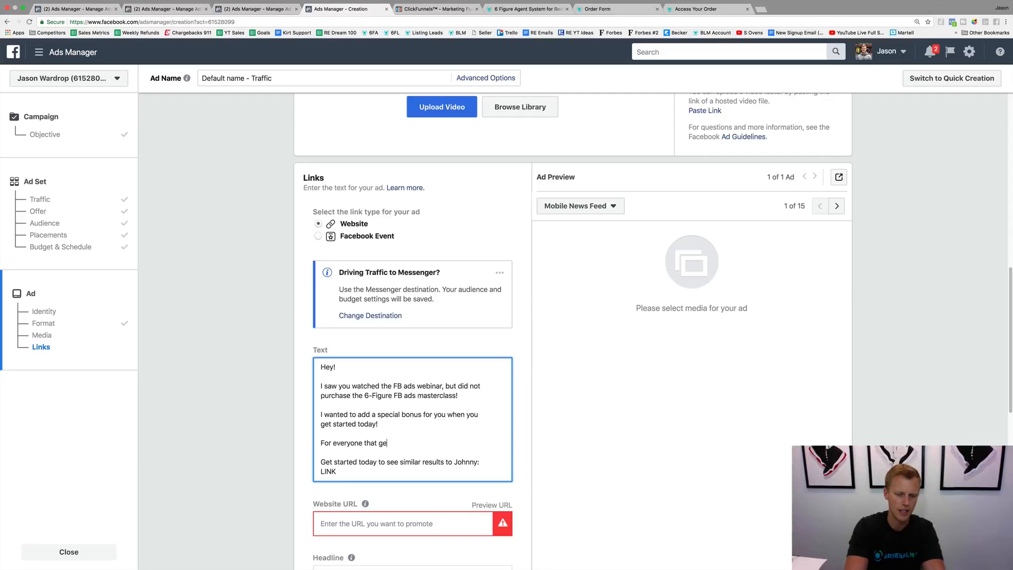
text('ll....)
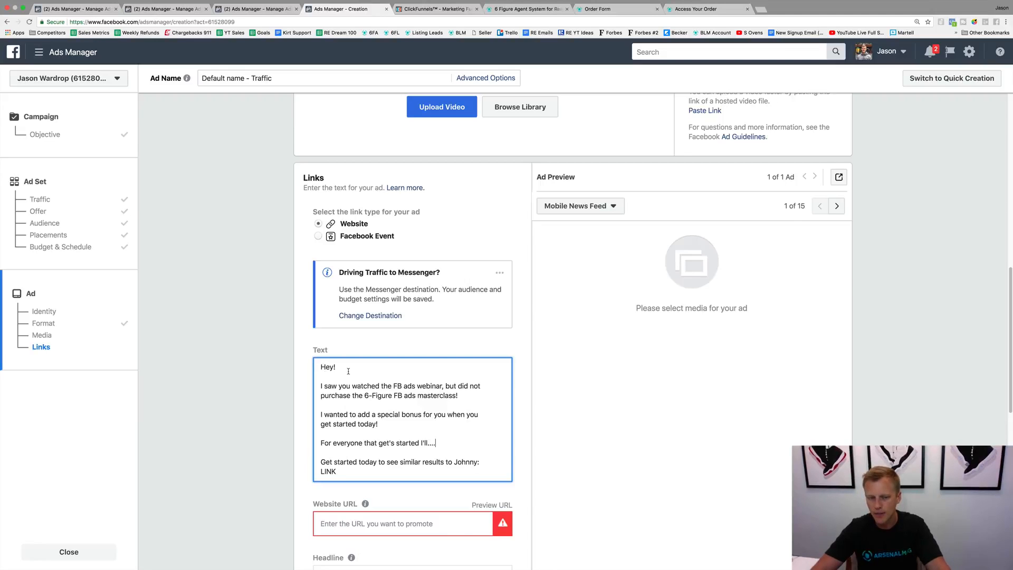
scroll(348, 371, up, 20)
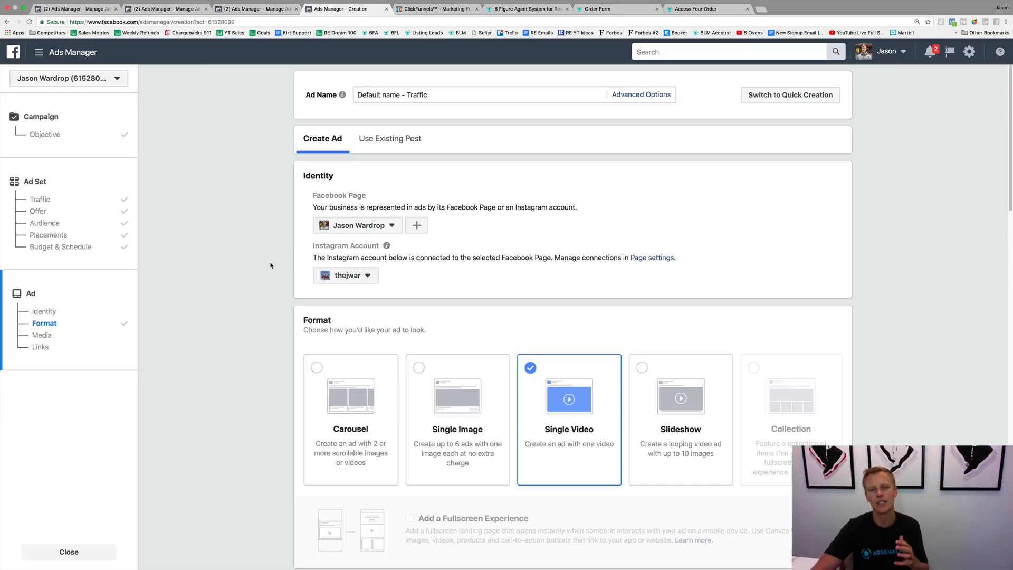
scroll(271, 265, down, 5)
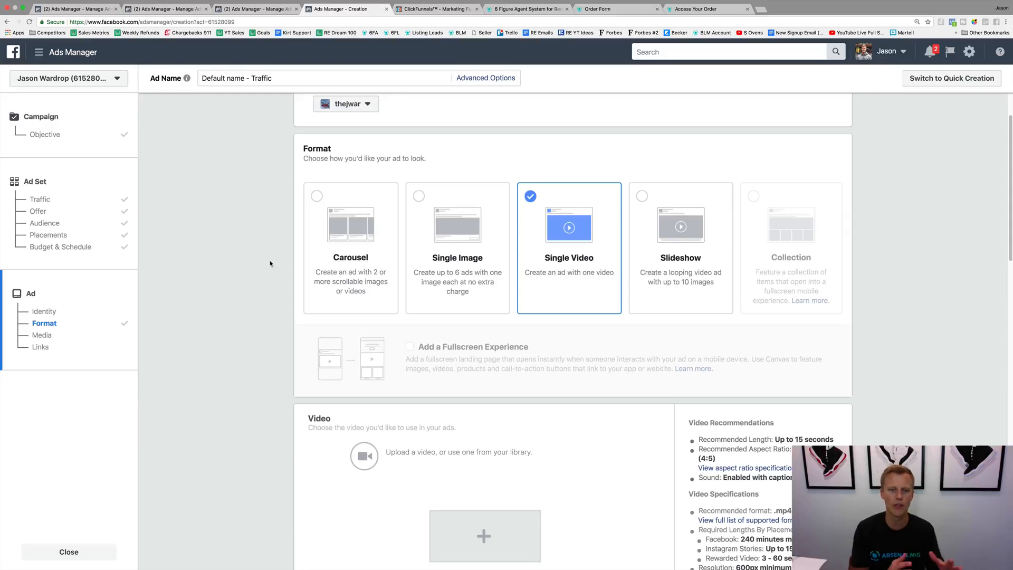
scroll(270, 264, down, 10)
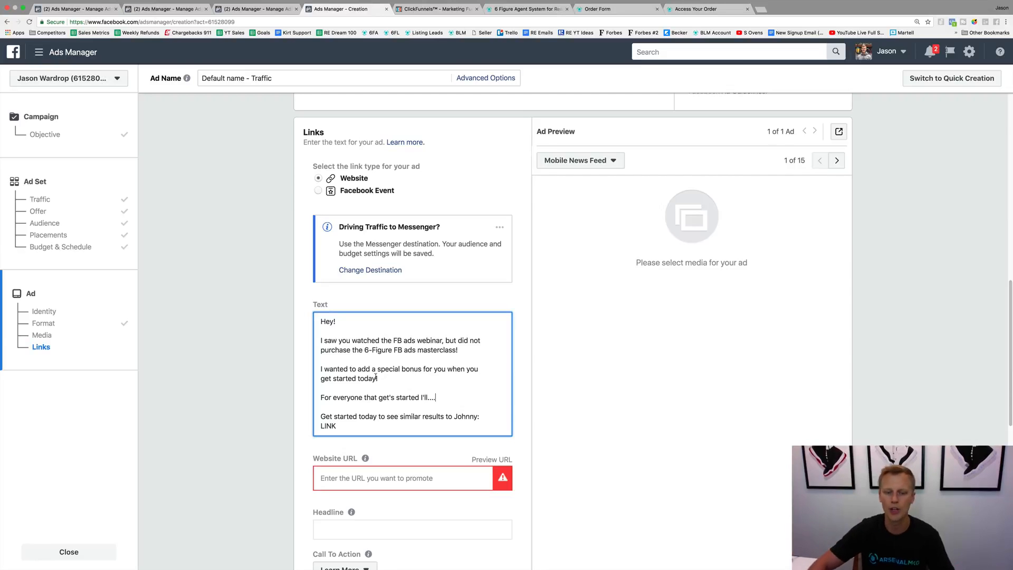
click(520, 9)
click(267, 21)
key(super+c)
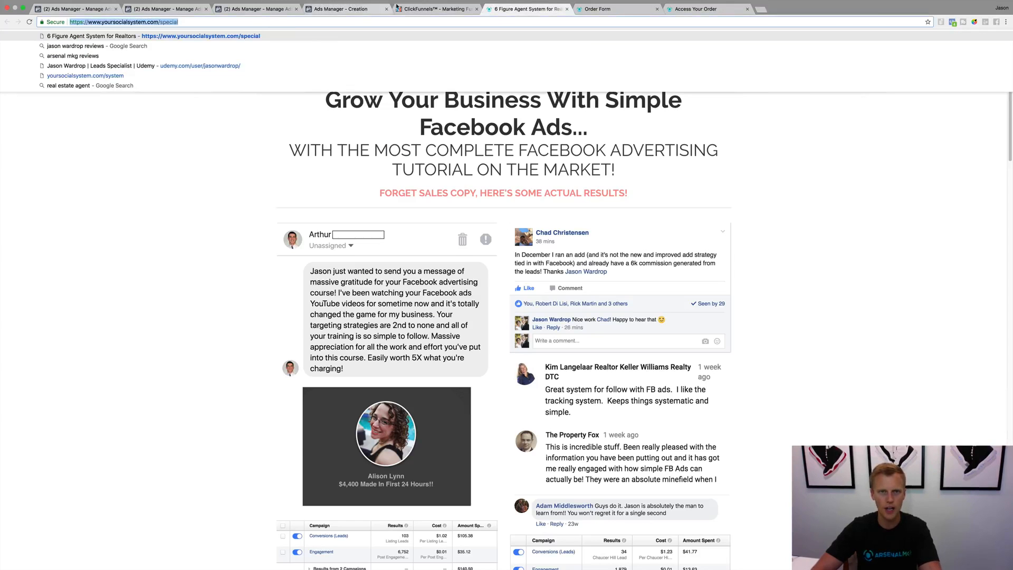
click(340, 9)
click(393, 474)
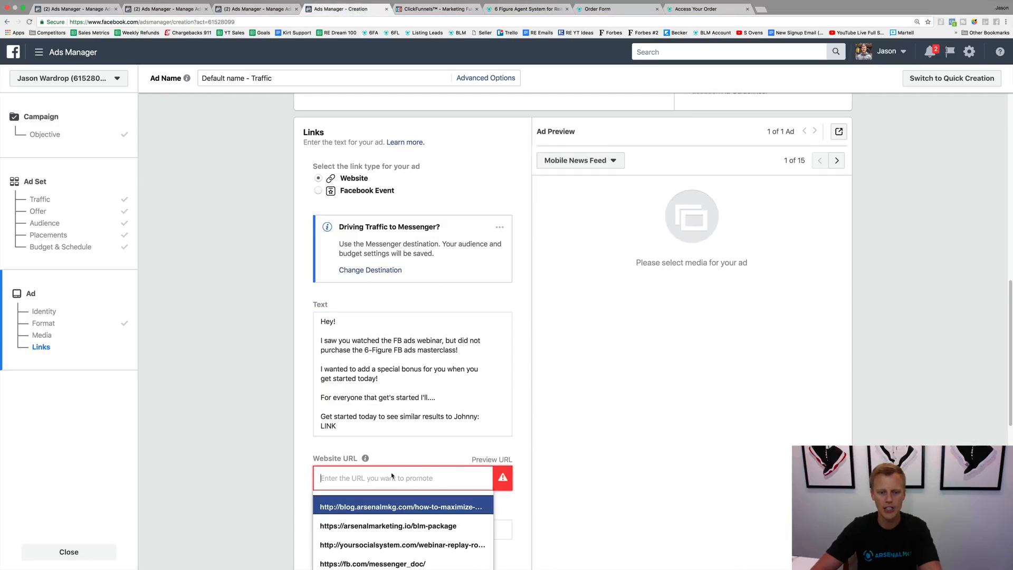
key(super+v)
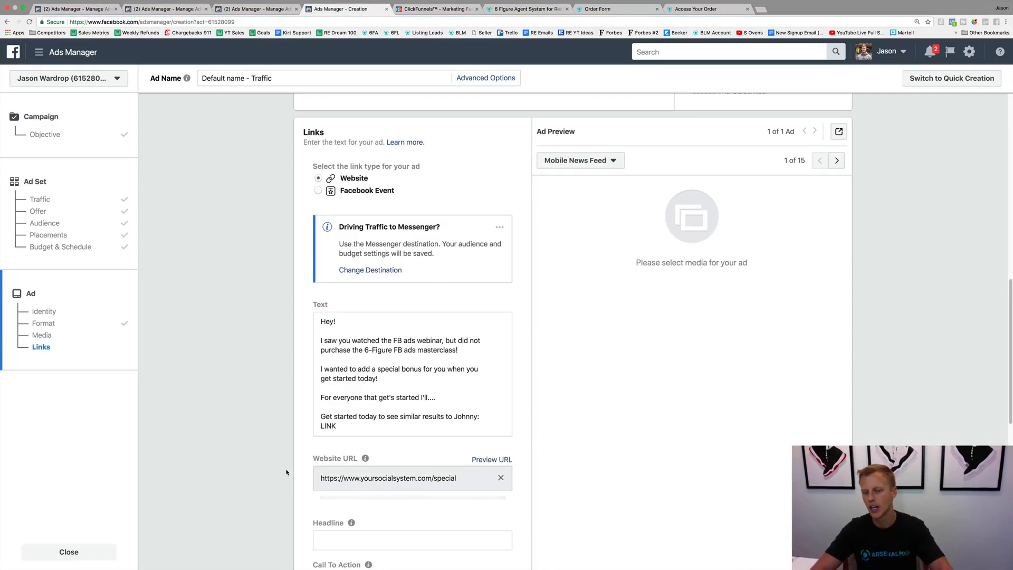
- Replace the ad's headline with "Wait!" followed by a space
scroll(291, 463, down, 5)
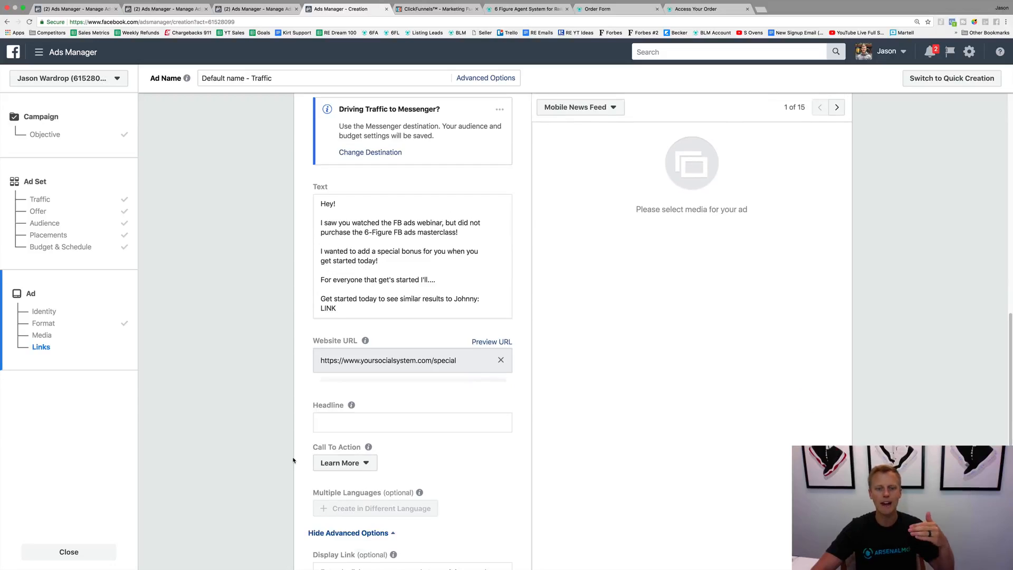
click(358, 375)
text(6 Figure Agent System For)
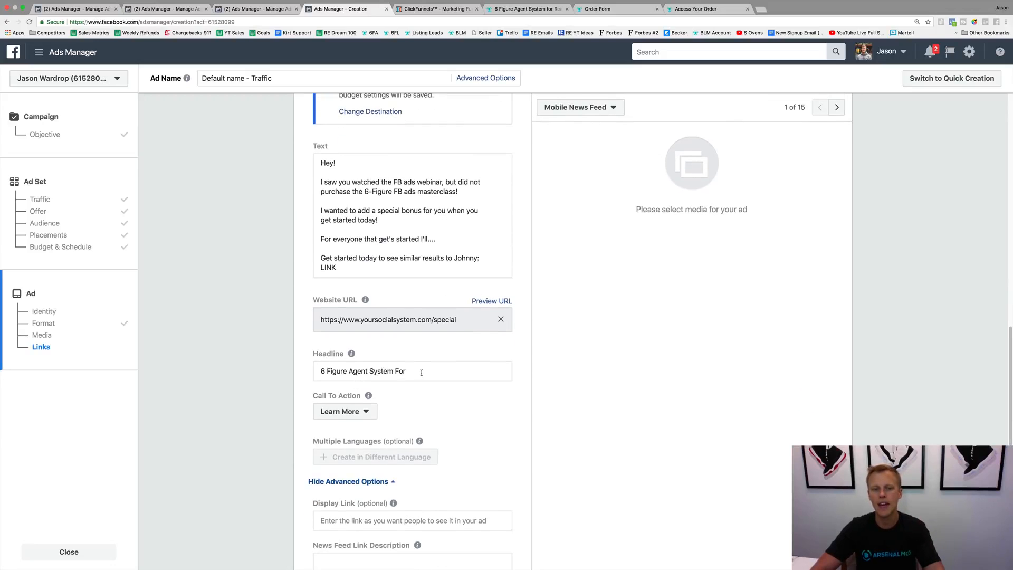
drag(421, 372, 318, 364)
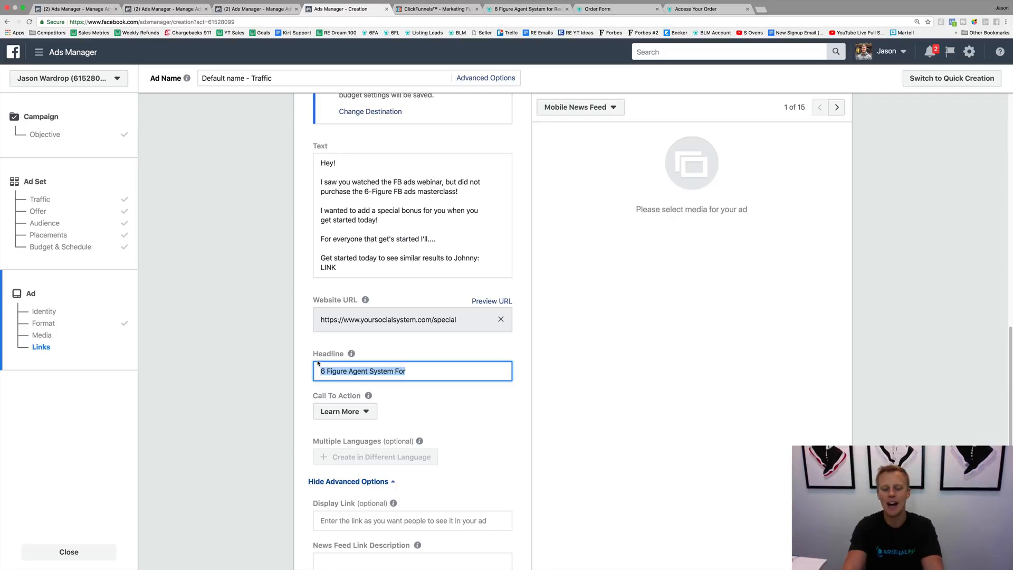
text(Wait! )
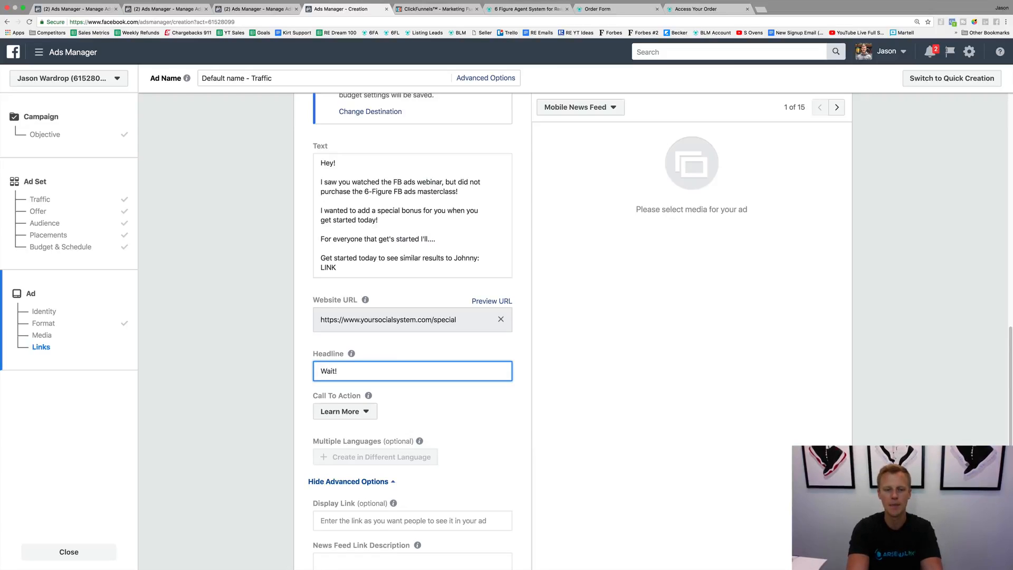
text(Get This F)
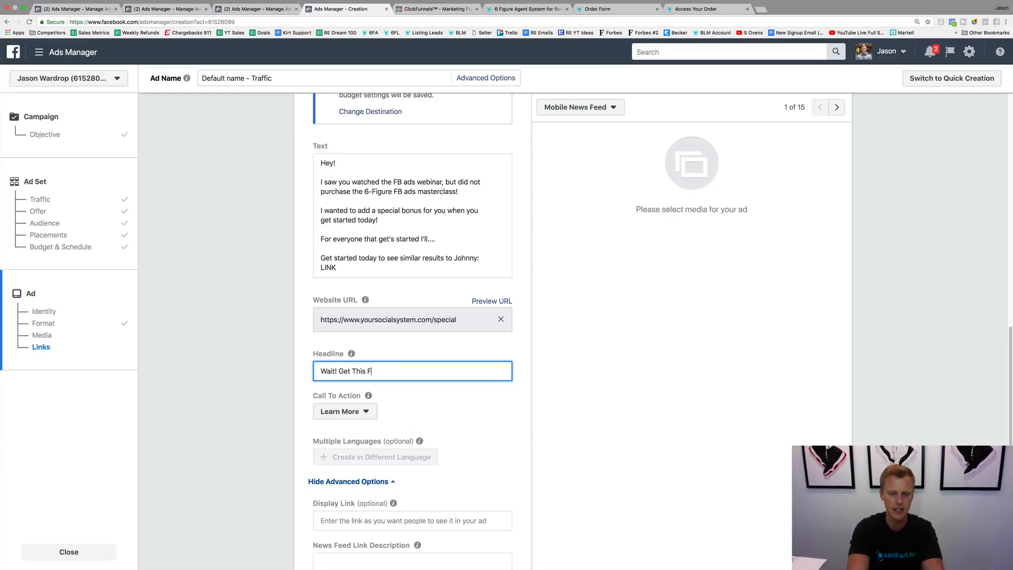
key(BackSpace)
text(COol Bon)
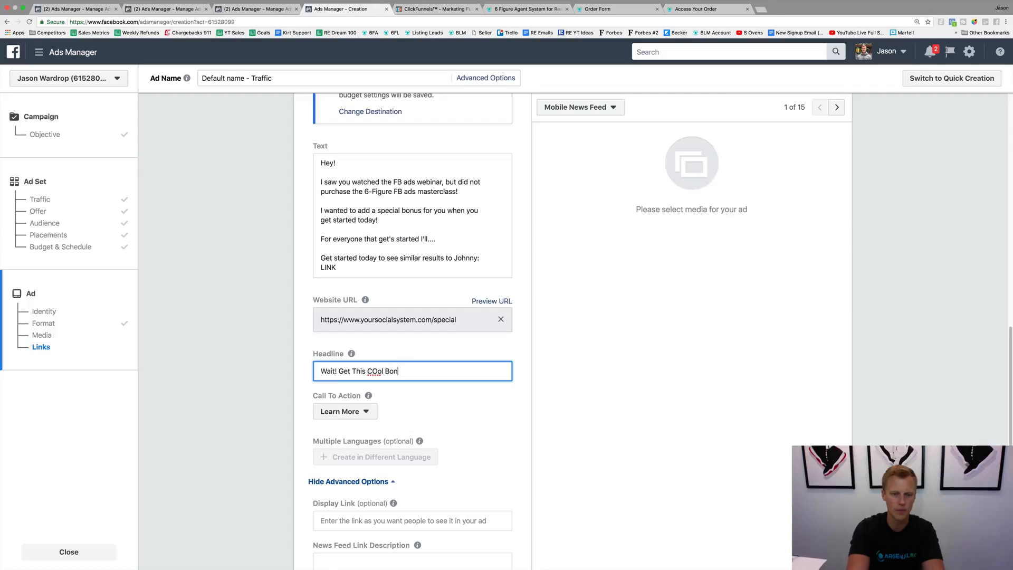
text(us Too..)
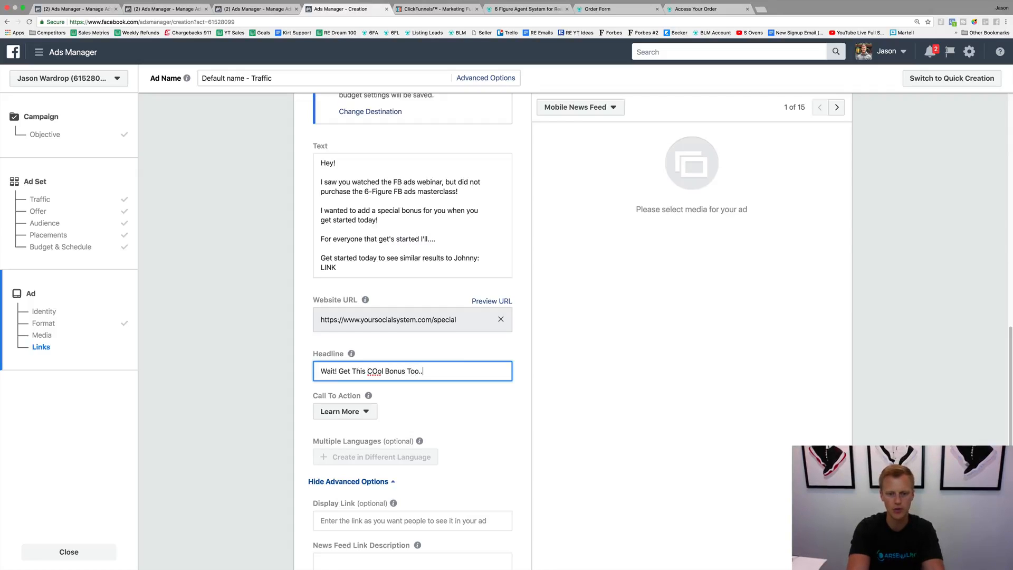
key(BackSpace)
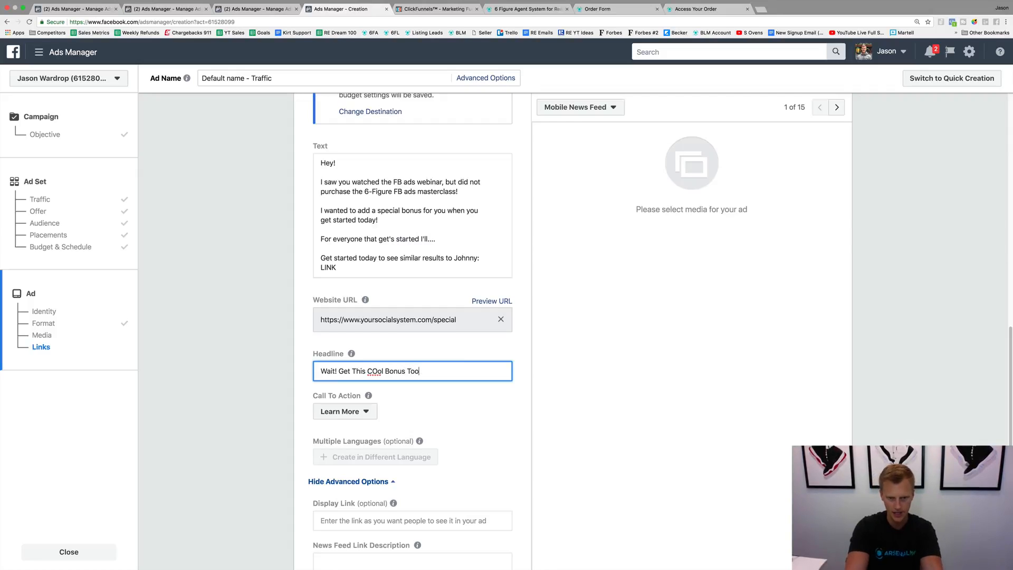
key(BackSpace)
key(BackSpace)
key(BackSpace)
key(BackSpace)
key(BackSpace)
key(BackSpace)
key(BackSpace)
key(BackSpace)
key(BackSpace)
key(BackSpace)
key(BackSpace)
key(BackSpace)
key(BackSpace)
key(BackSpace)
key(BackSpace)
key(BackSpace)
key(BackSpace)
key(BackSpace)
key(BackSpace)
key(BackSpace)
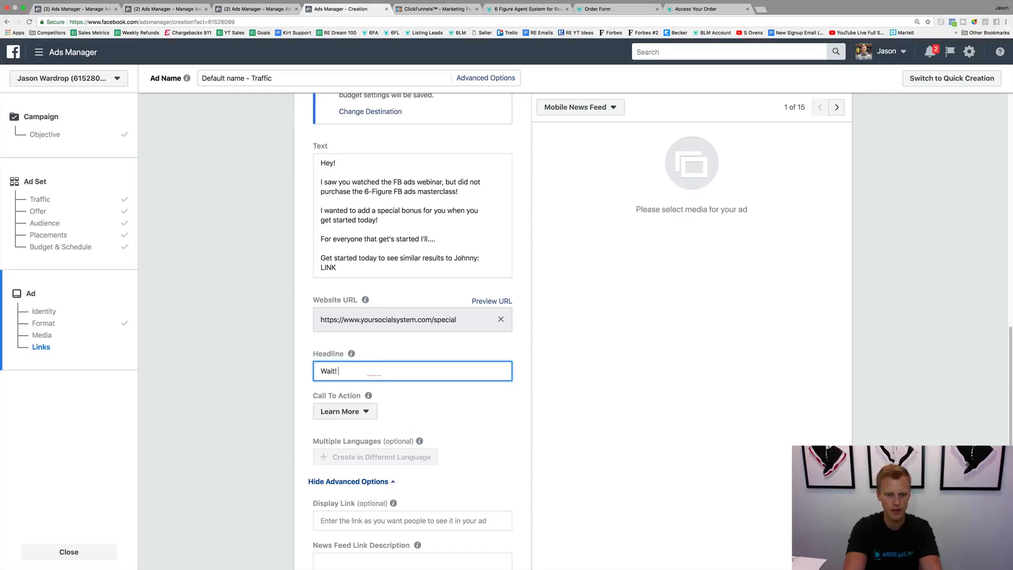
- Complete the headline after "Wait!" with "See", the testimonial customer's first name in the possessive, and "amazing results..."
text(See Johnny's )
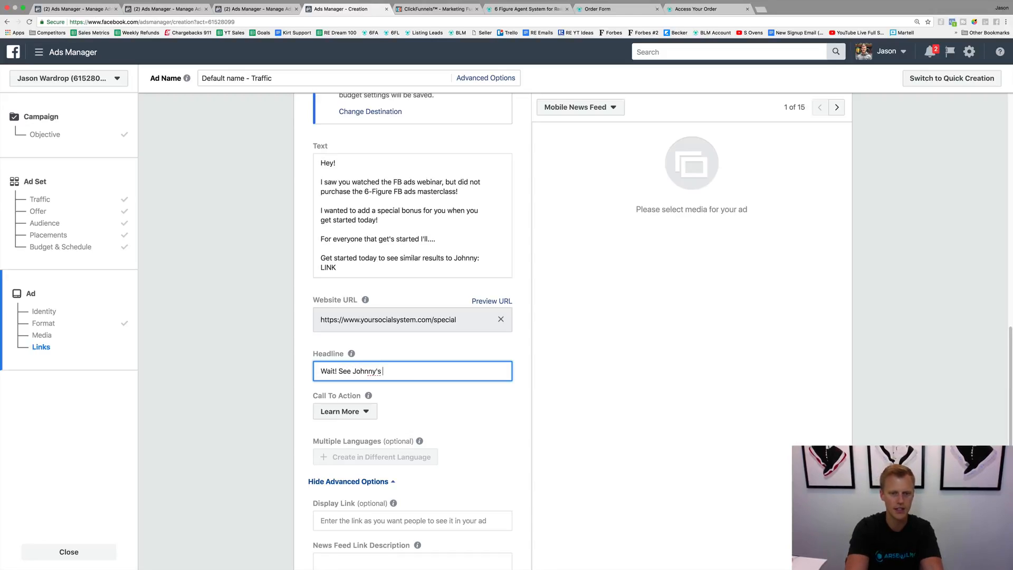
text(amazing results)
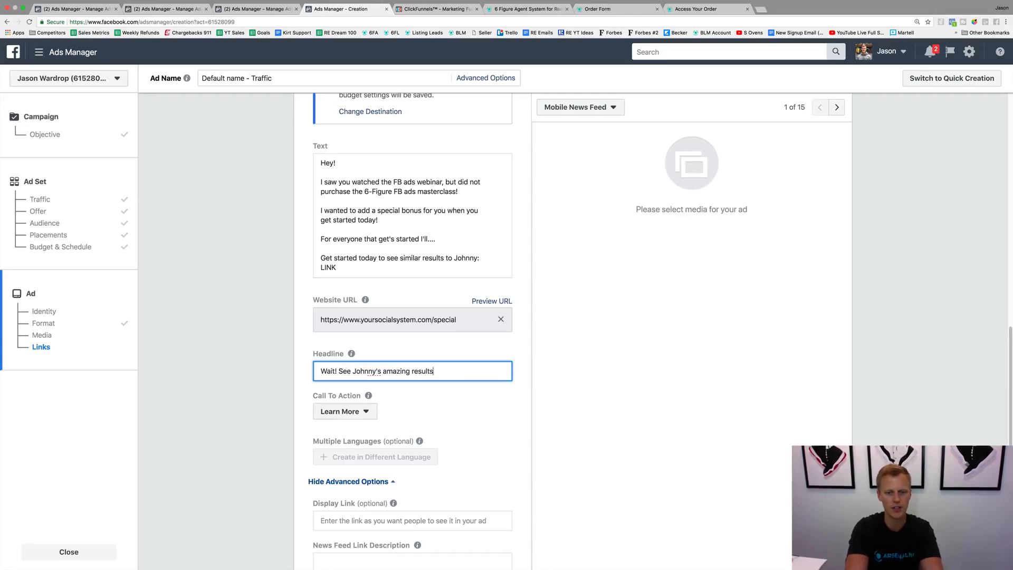
text(...)
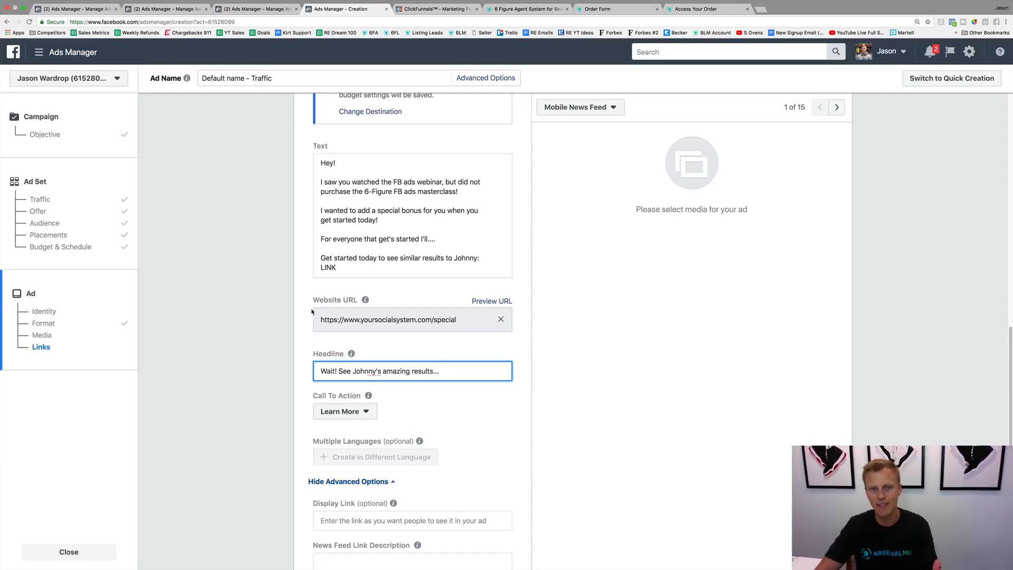
- Check the call-to-action choices, keep Learn More, and review the ad's remaining advanced options and conversion tracking settings
scroll(303, 294, down, 1)
scroll(303, 294, down, 3)
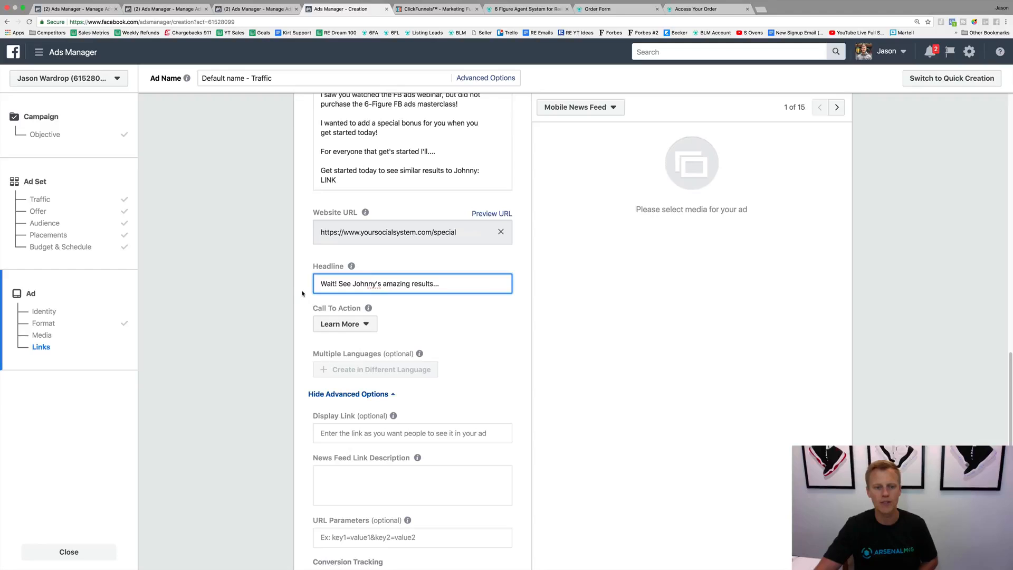
click(366, 323)
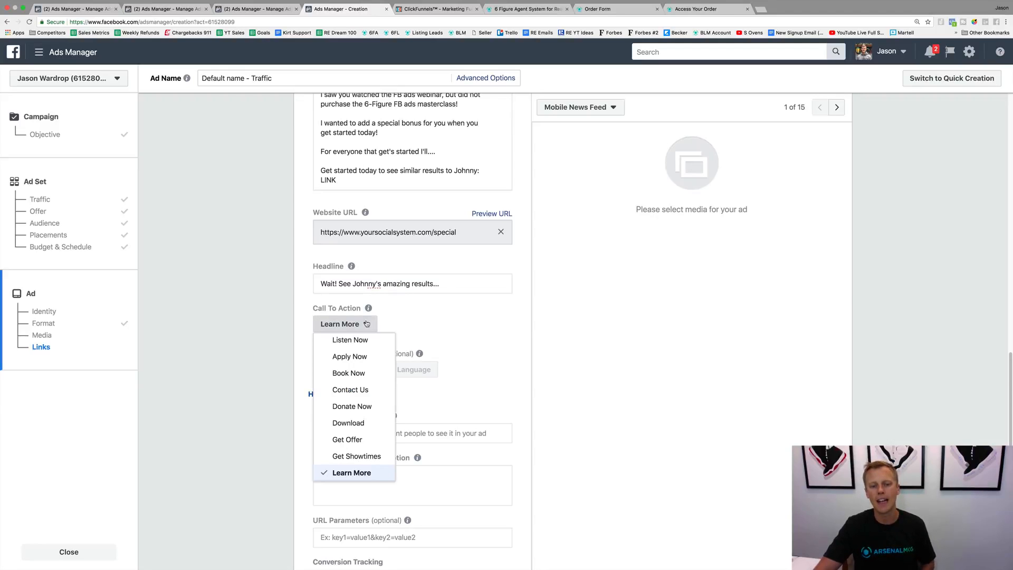
click(474, 354)
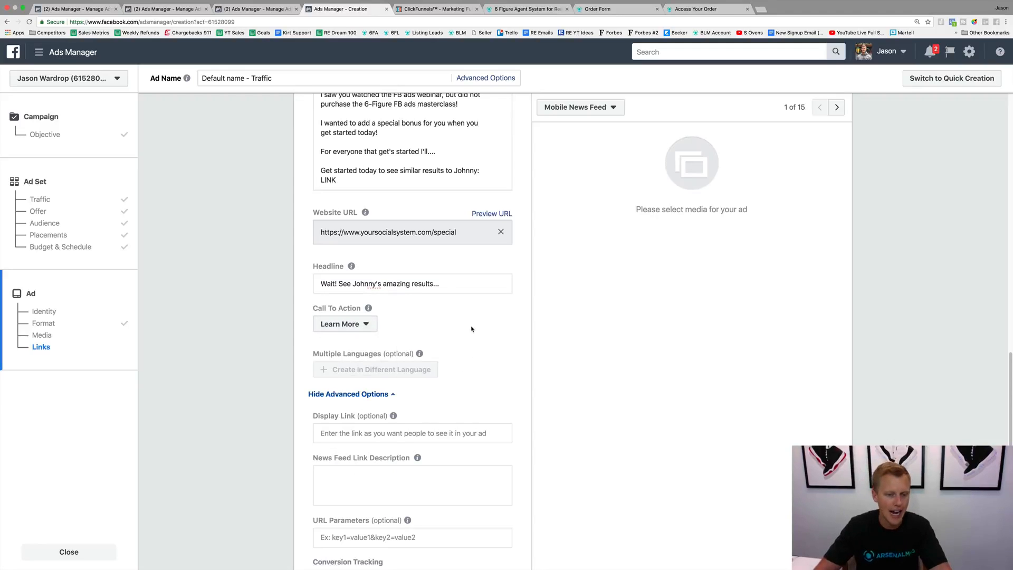
scroll(469, 331, down, 8)
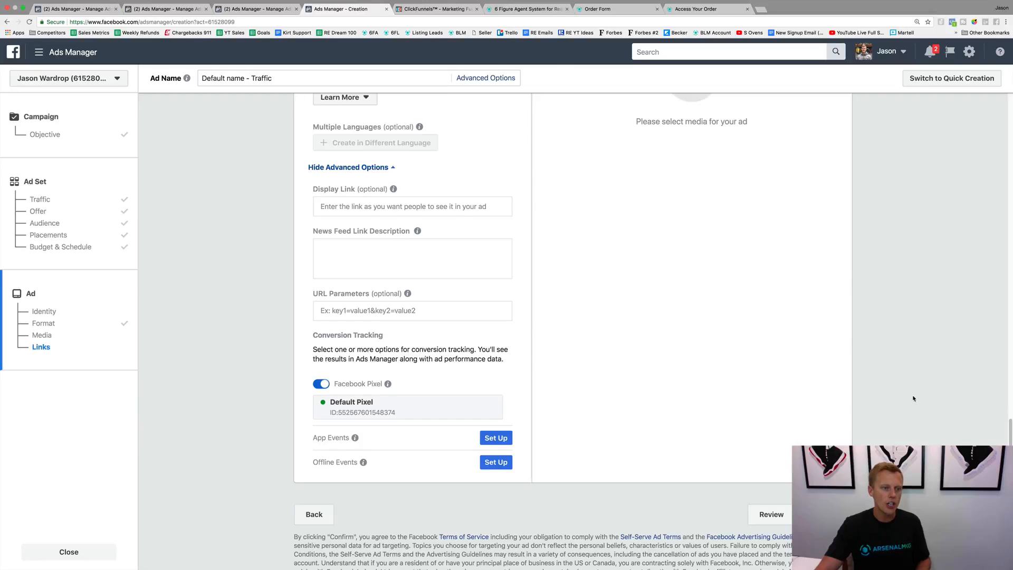
scroll(913, 398, up, 10)
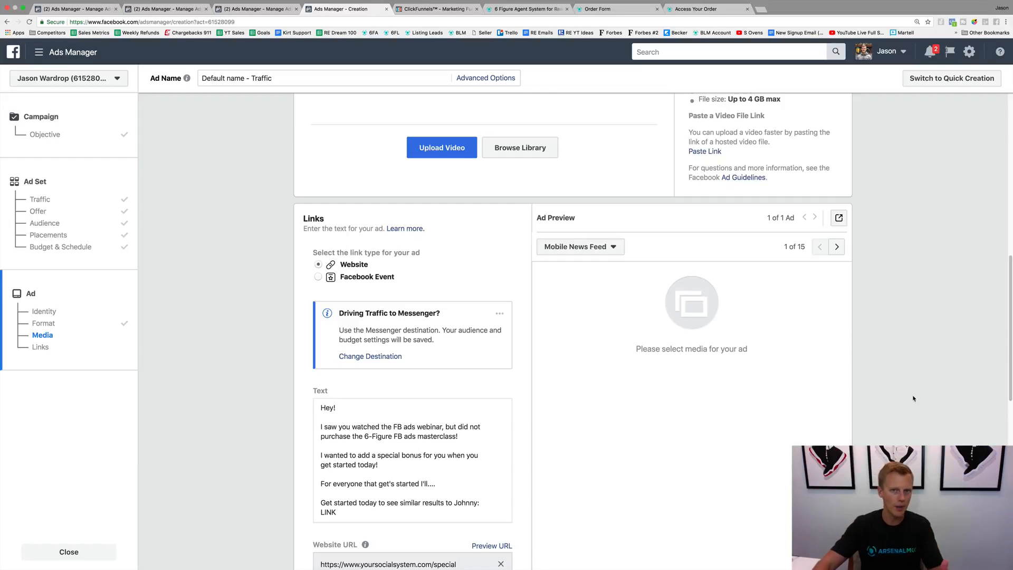
- View the call-scheduling page at arsenalmarketing.io/call in a new browser tab and return to the ad being created
click(527, 12)
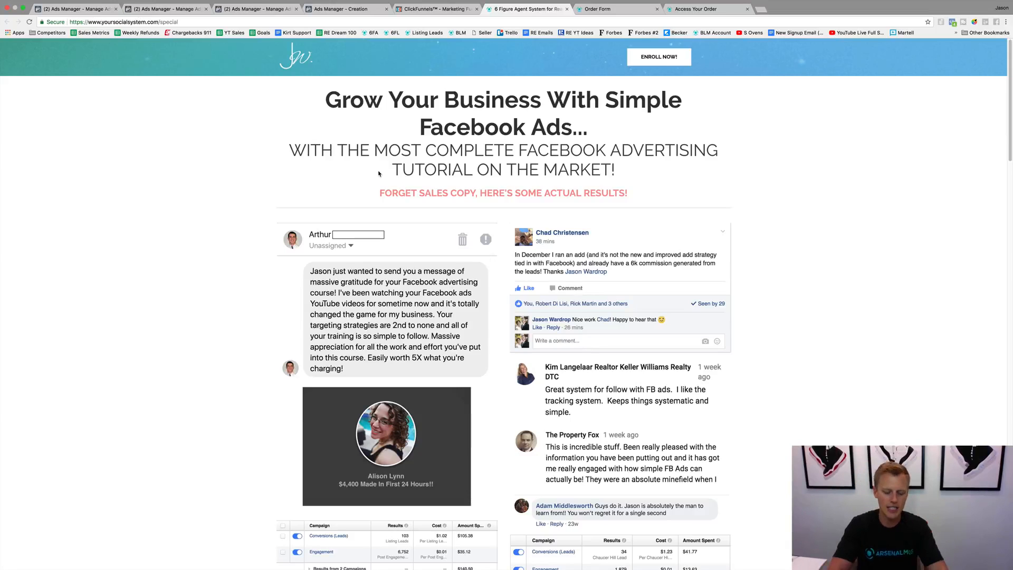
key(super+t)
text(ar)
key(Down)
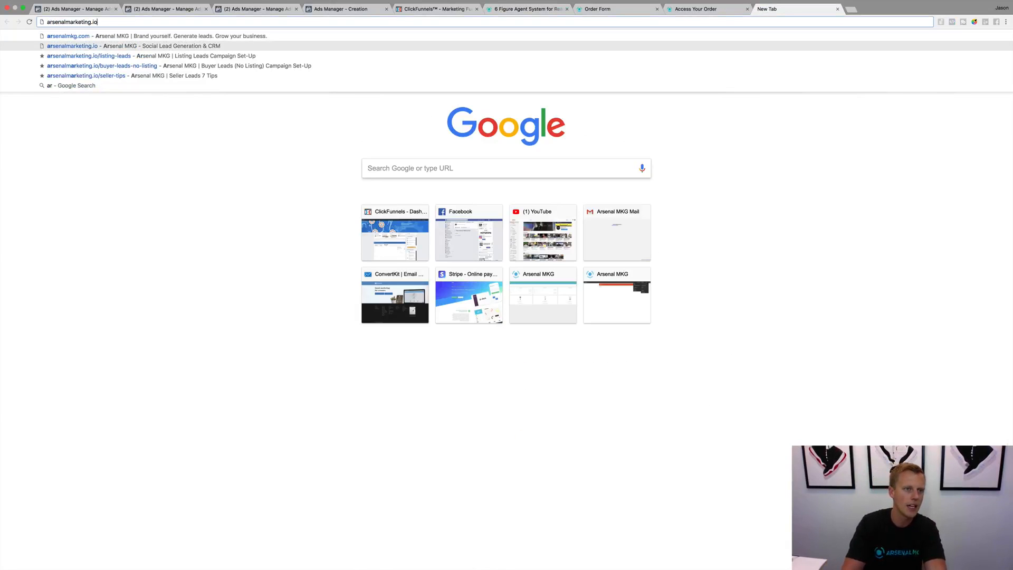
text(/call)
key(Return)
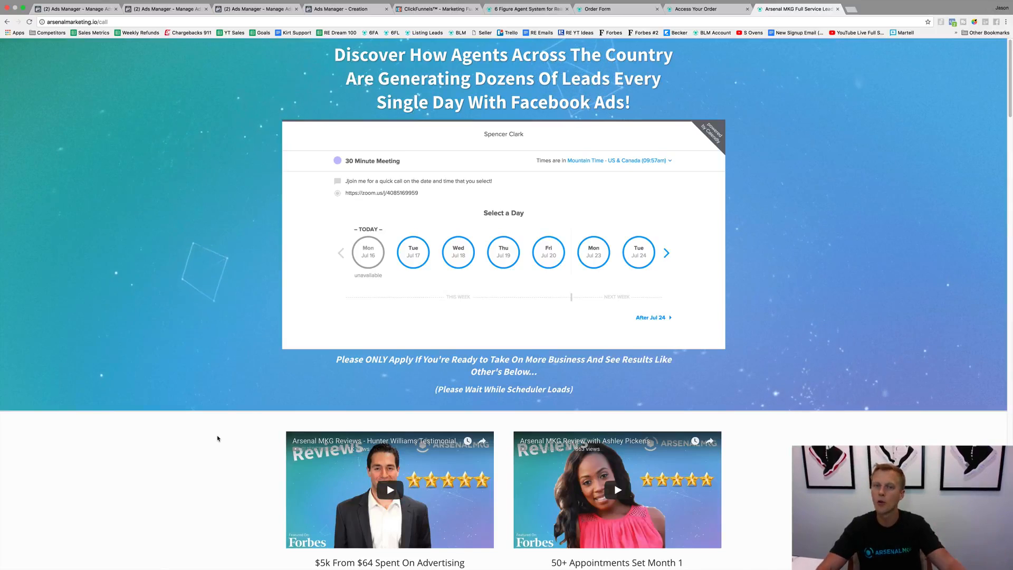
click(265, 10)
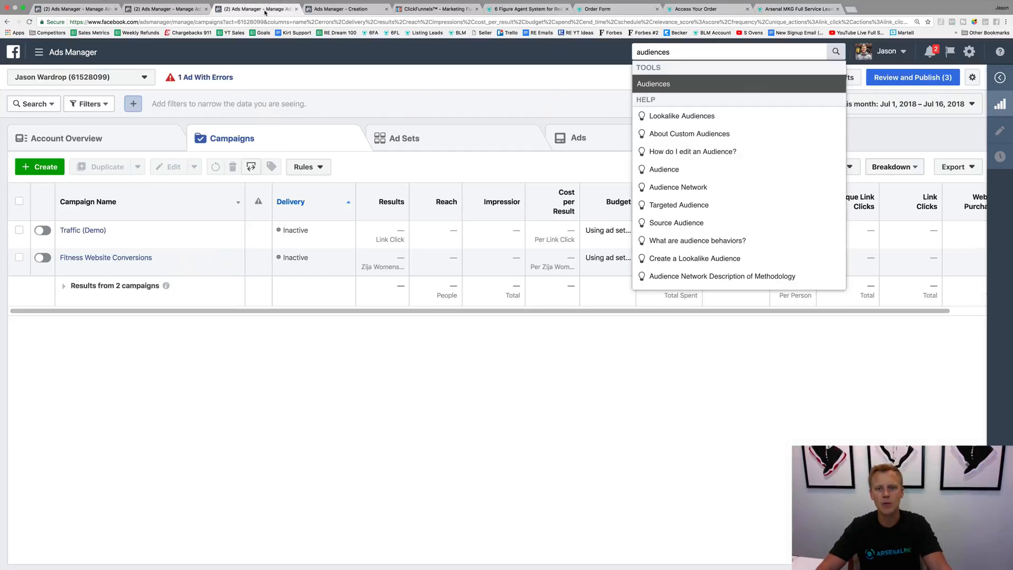
click(320, 10)
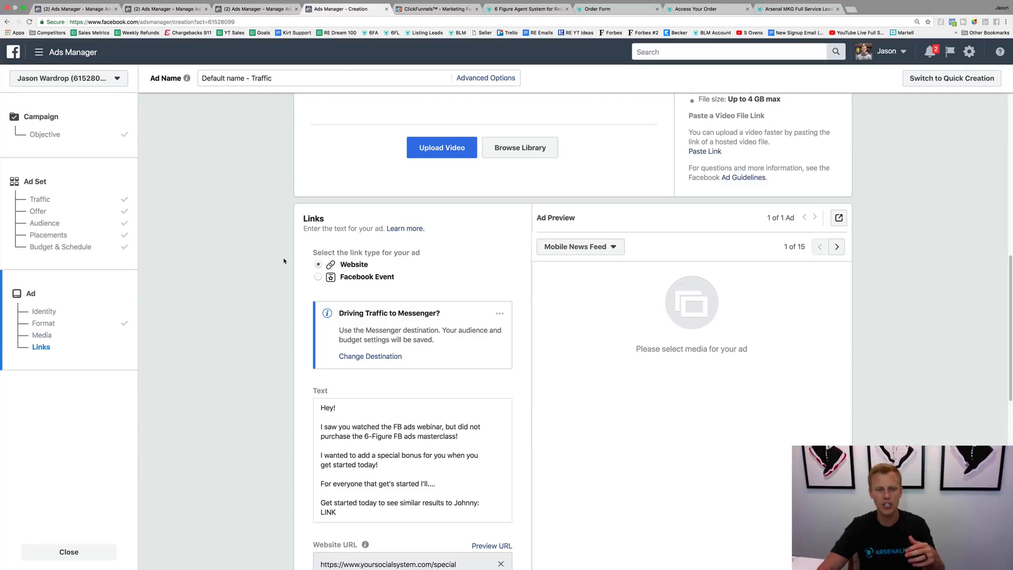